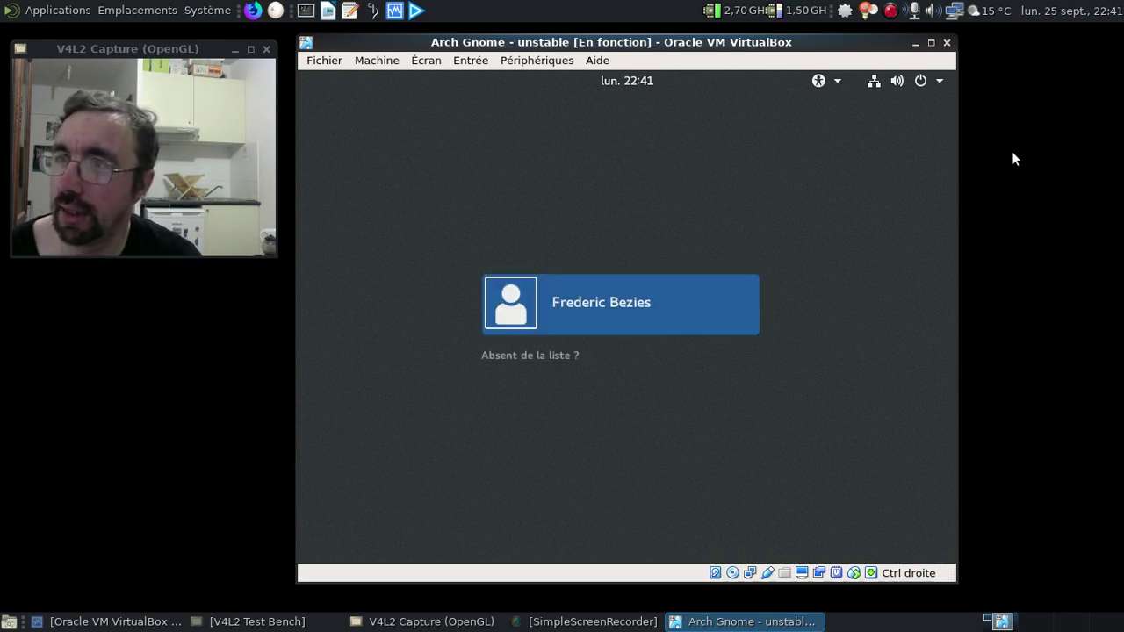
- Switch the virtual machine to full screen and log in to the GNOME session by entering the account password
left_click(644, 302)
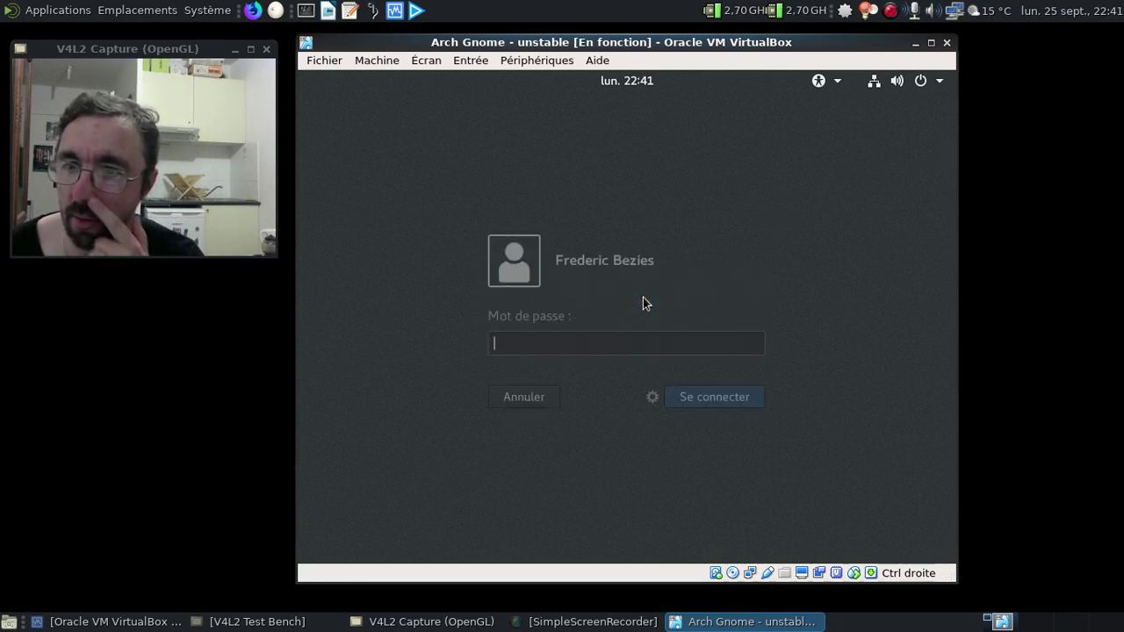
left_click(653, 399)
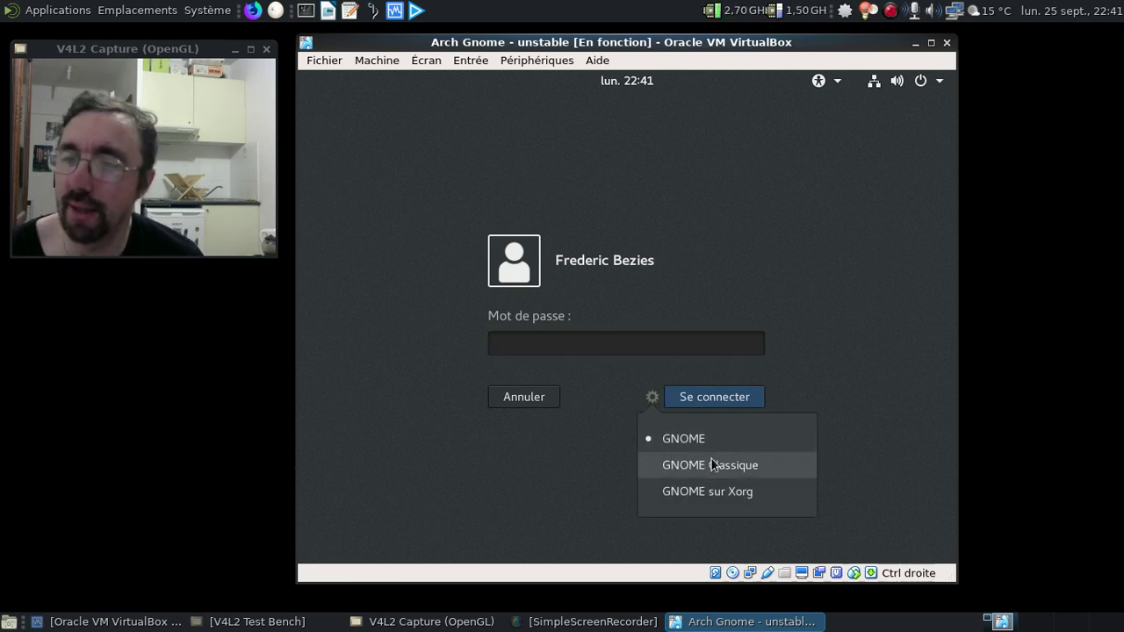
left_click(814, 363)
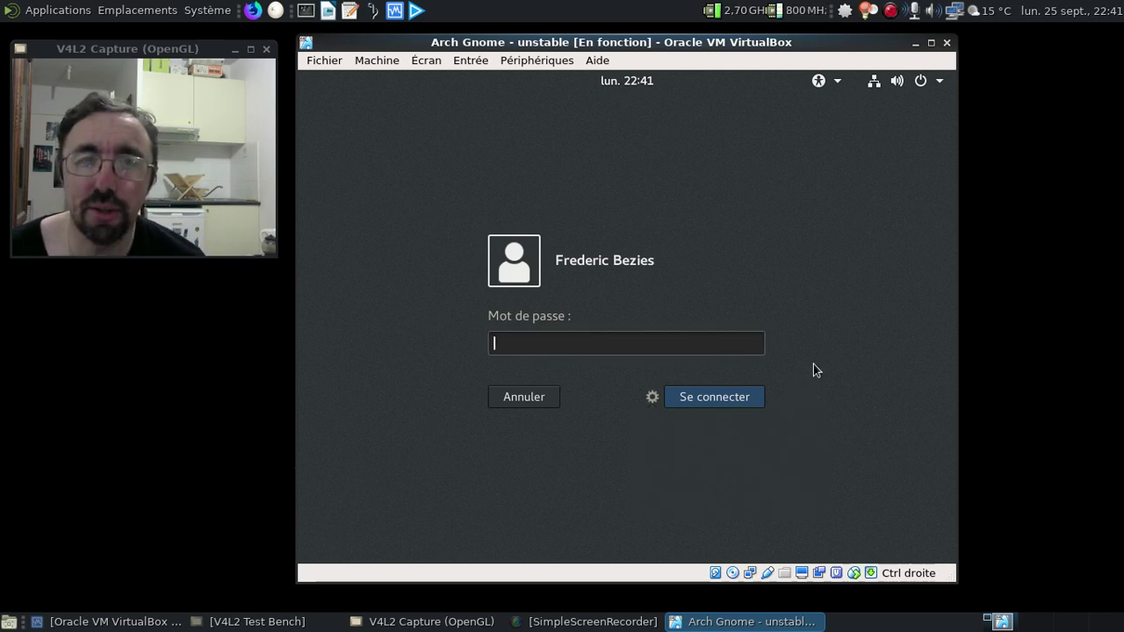
key("Control_R+f")
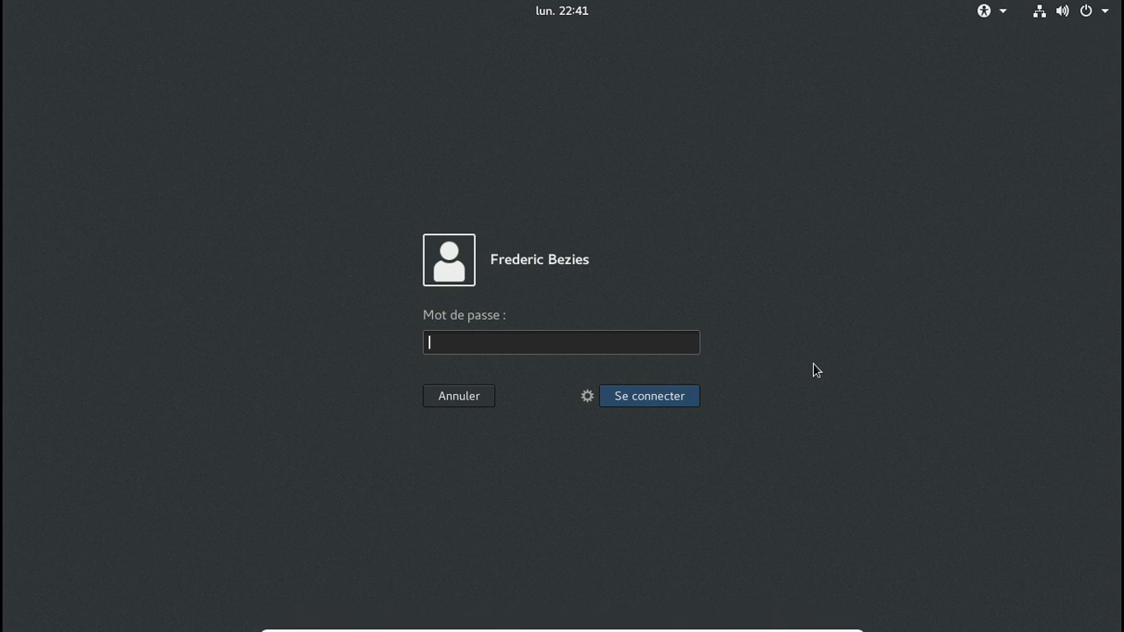
type("********")
key("Return")
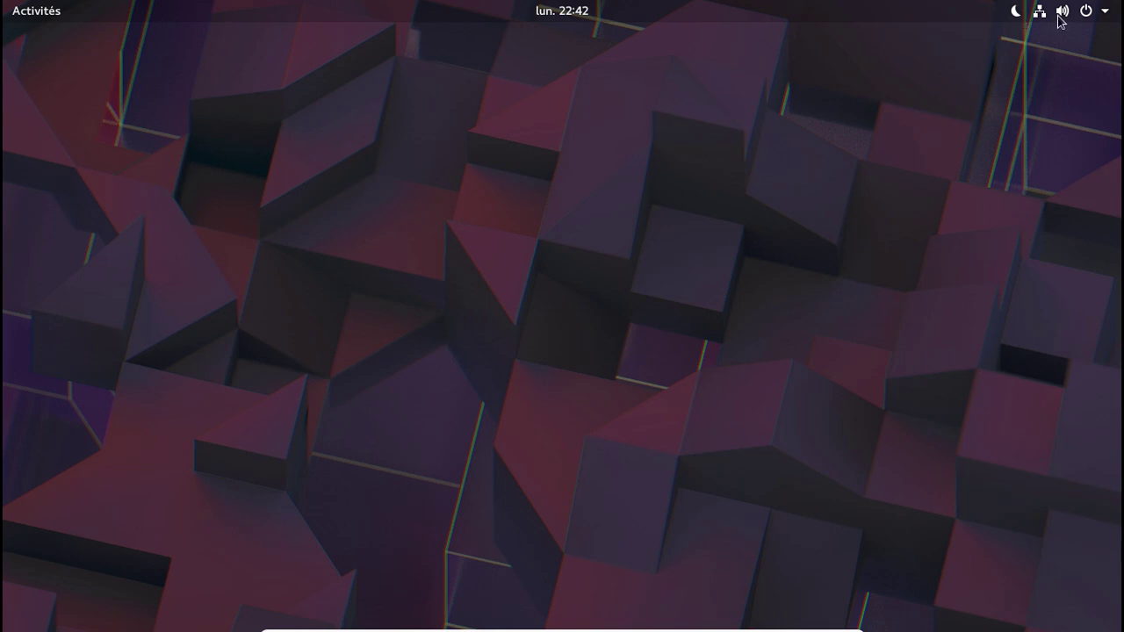
- Look over the system menu and browse the installed applications in the Activités overview
left_click(1087, 14)
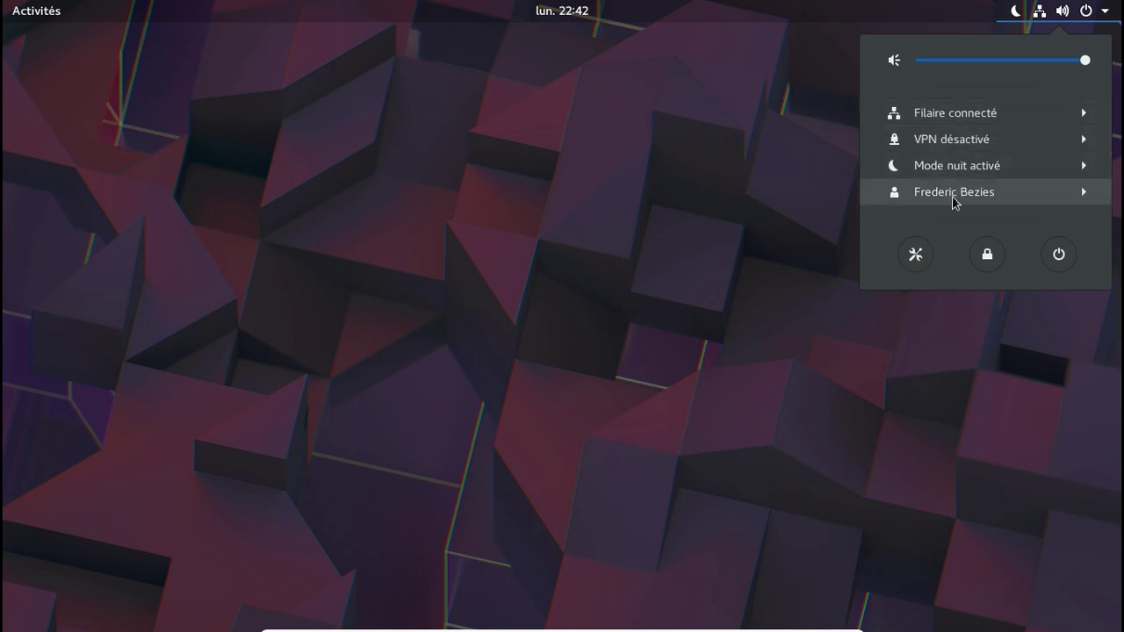
left_click(611, 173)
left_click(44, 18)
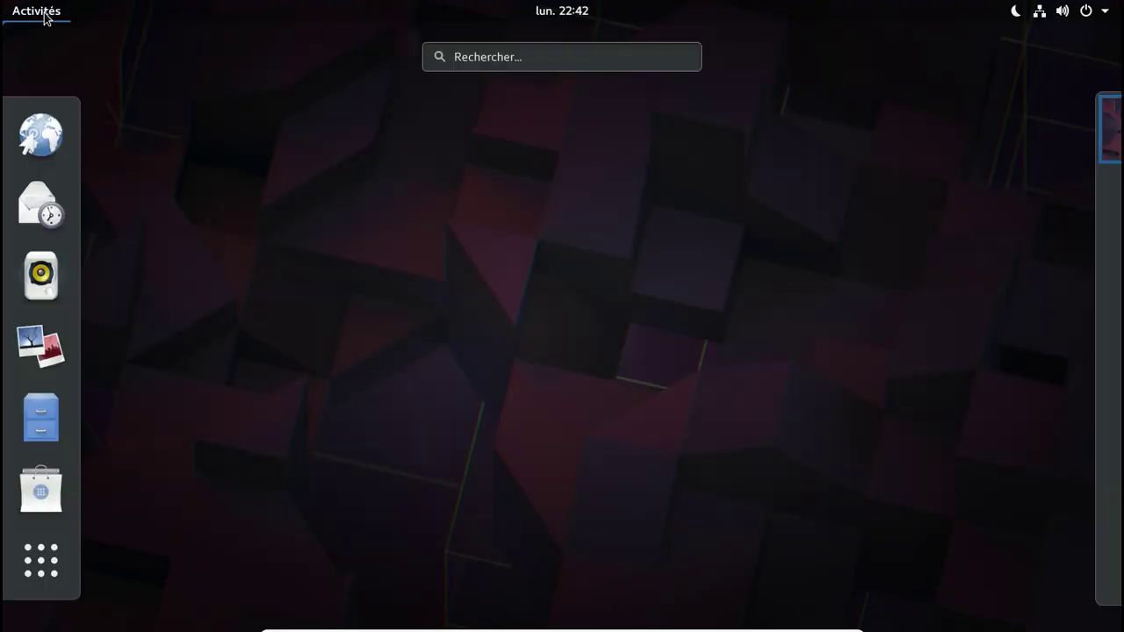
left_click(36, 585)
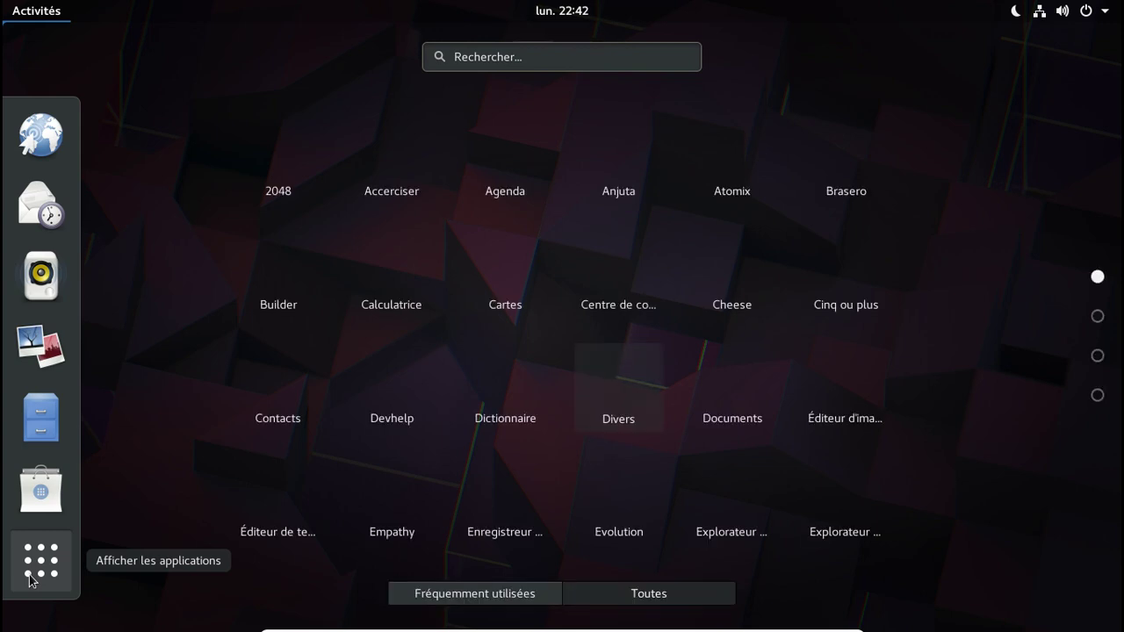
left_click(30, 580)
left_click(31, 580)
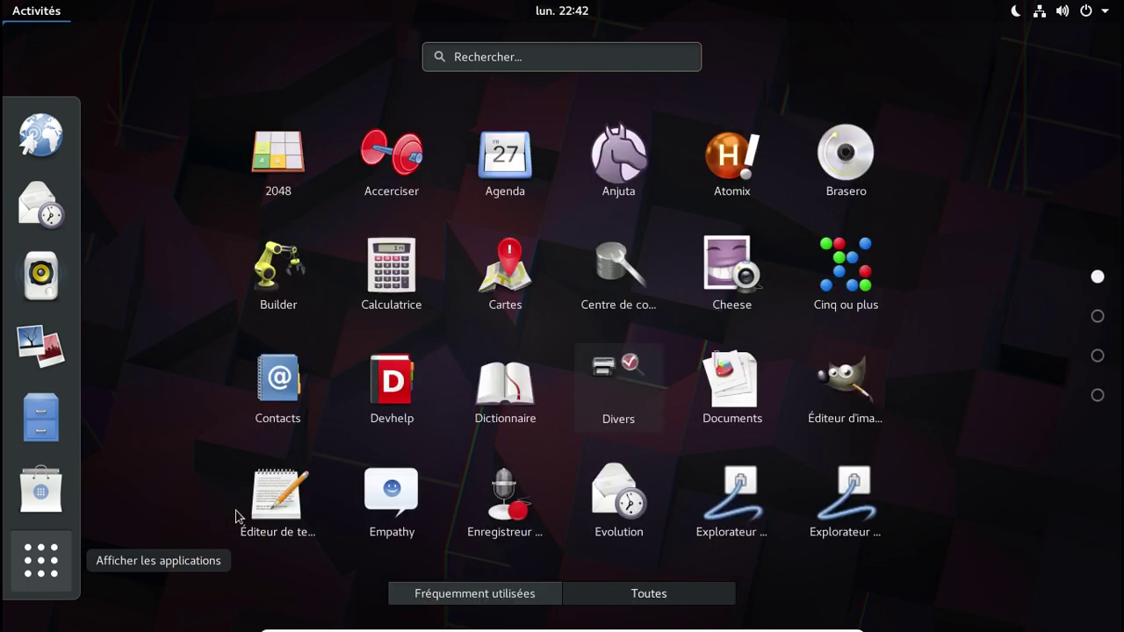
scroll(914, 231, "down", 1)
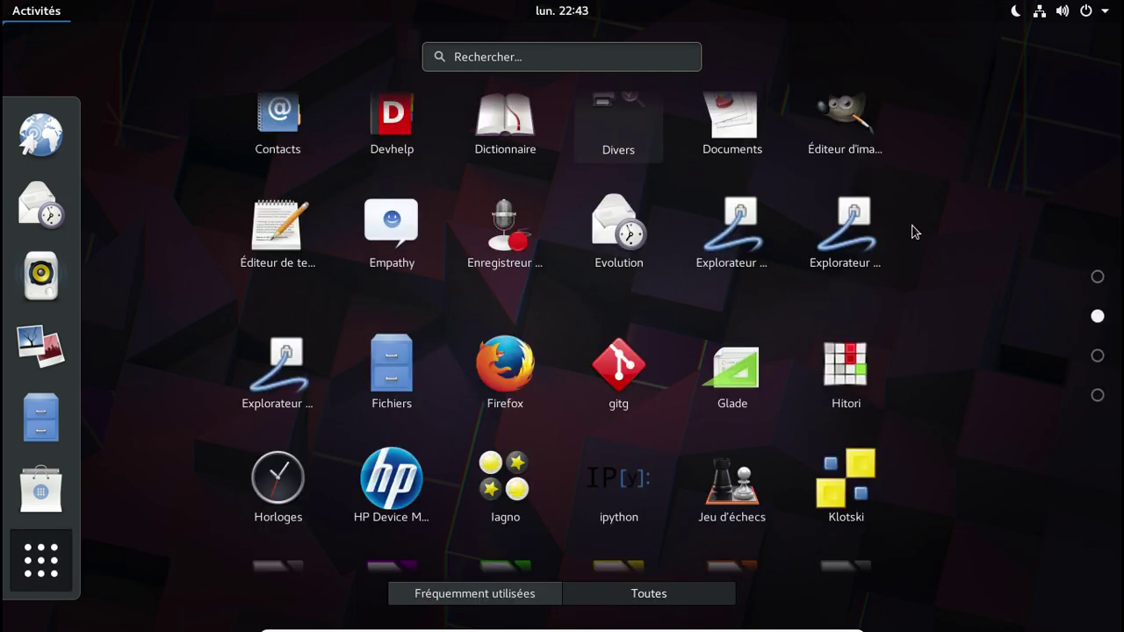
scroll(914, 231, "down", 1)
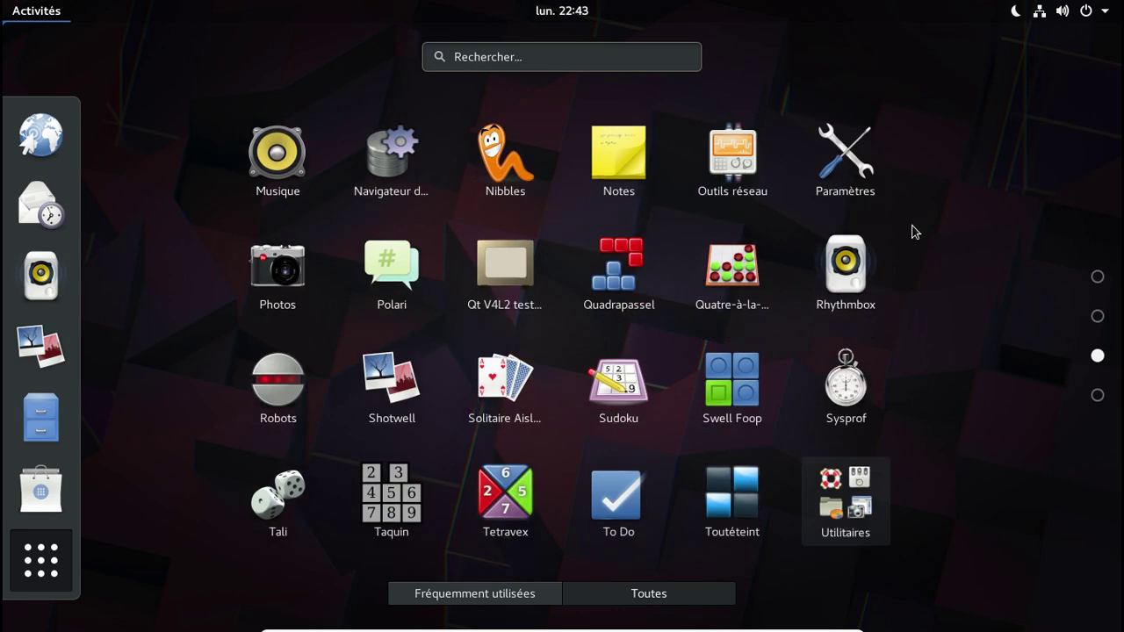
scroll(909, 226, "down", 1)
scroll(909, 226, "up", 1)
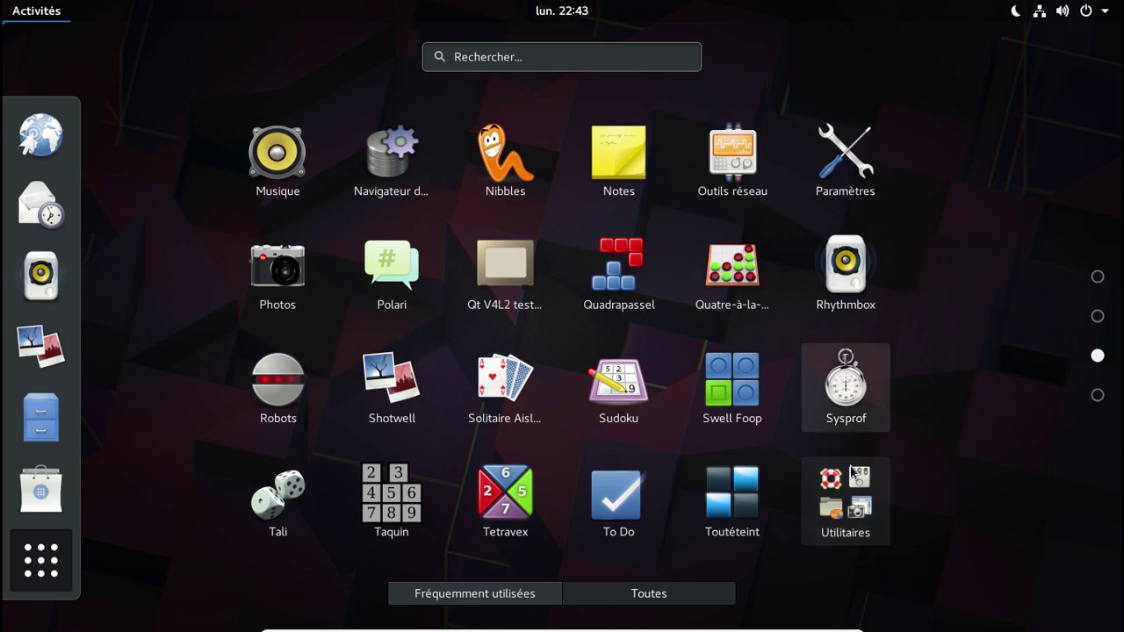
- Launch Sysprof from the application grid to view its welcome screen and close it
left_click(862, 402)
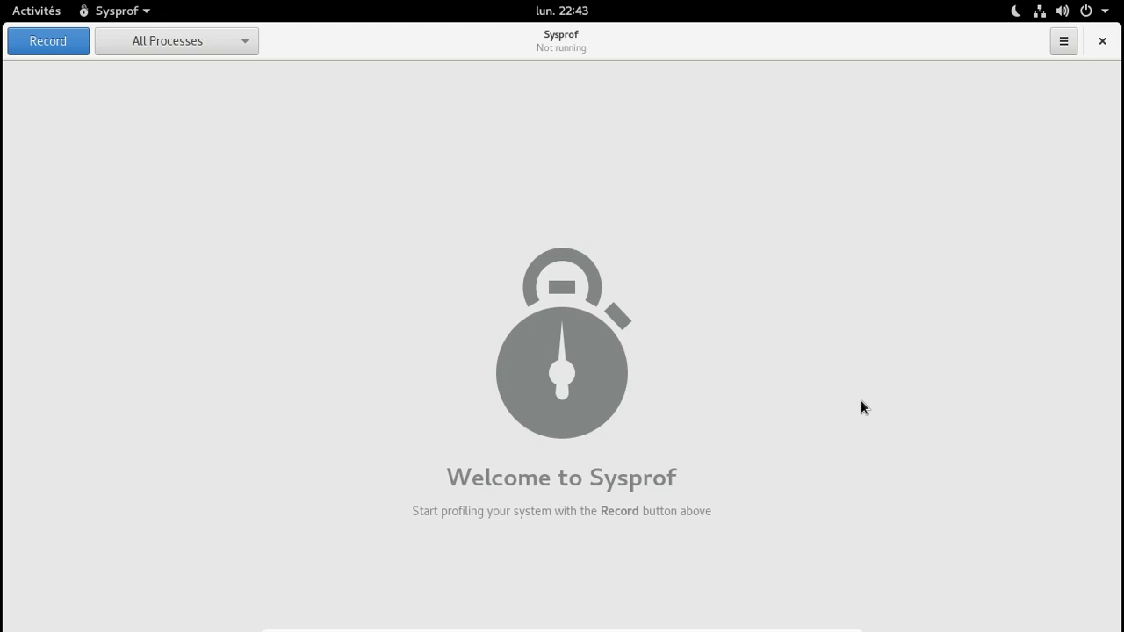
left_click(1105, 45)
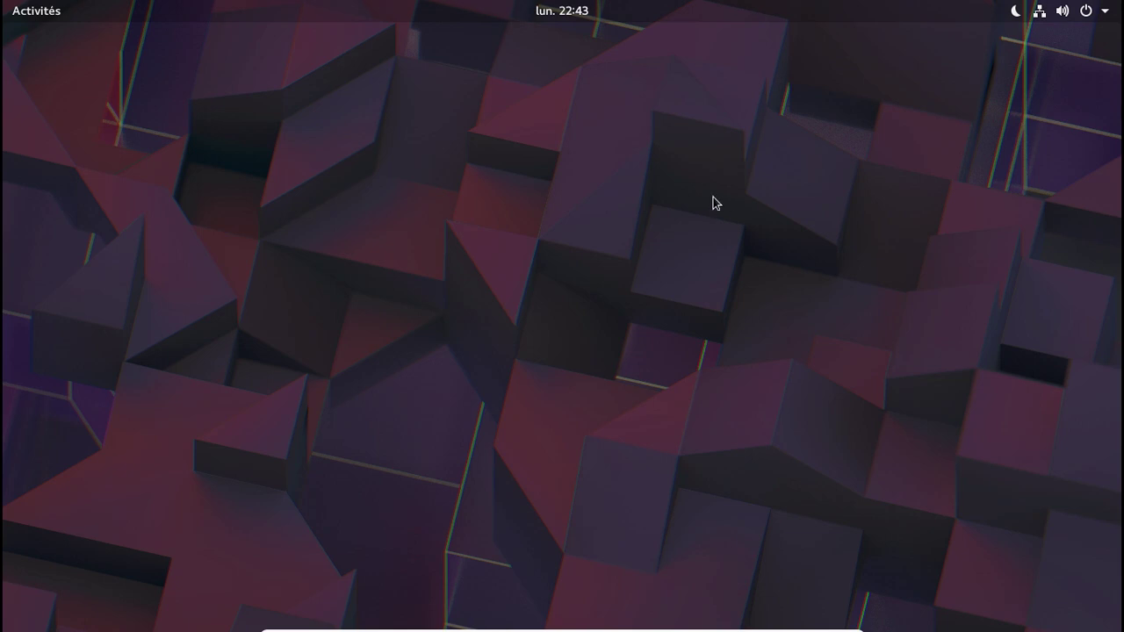
- Open the system settings (Paramètres), look through the category list and view the Bluetooth page
left_click(1110, 10)
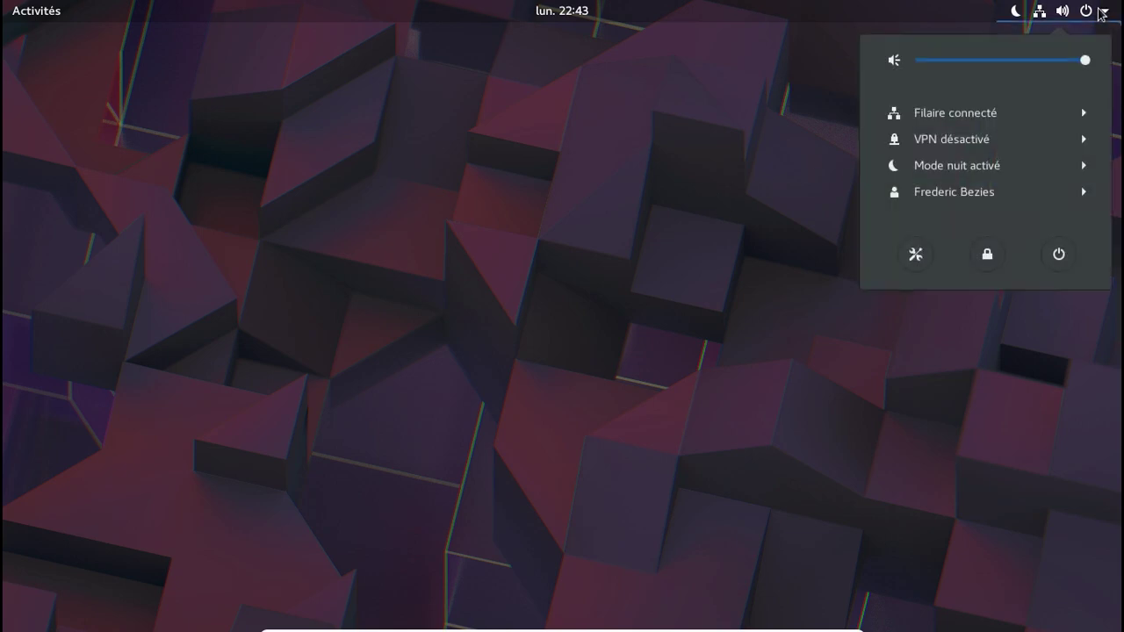
left_click(916, 255)
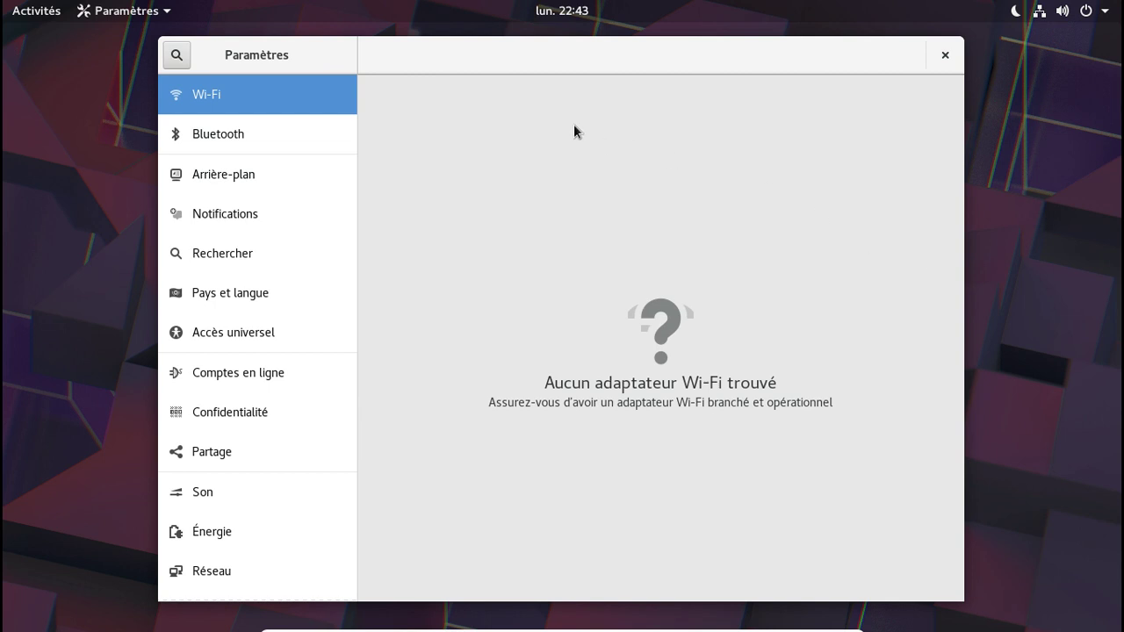
scroll(259, 130, "down", 2)
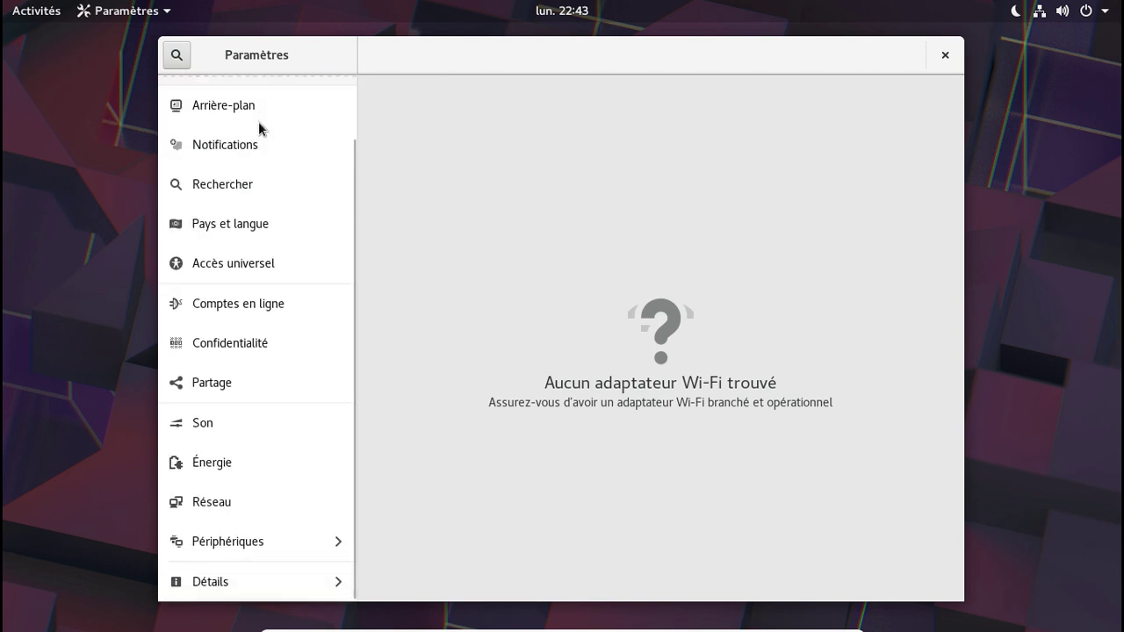
scroll(259, 130, "up", 2)
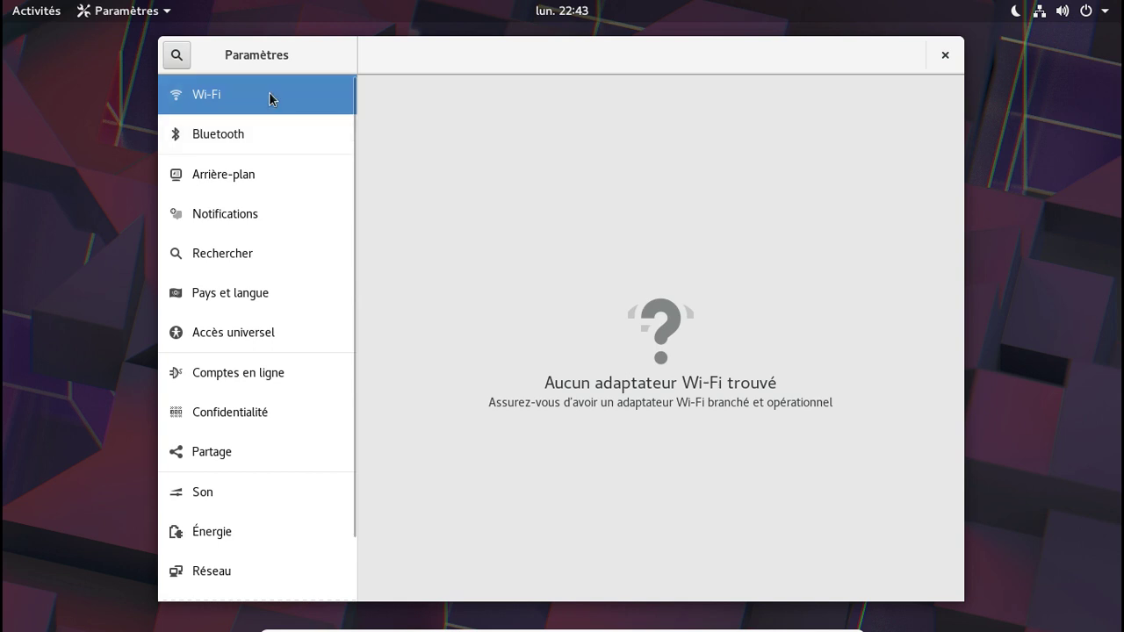
left_click(266, 133)
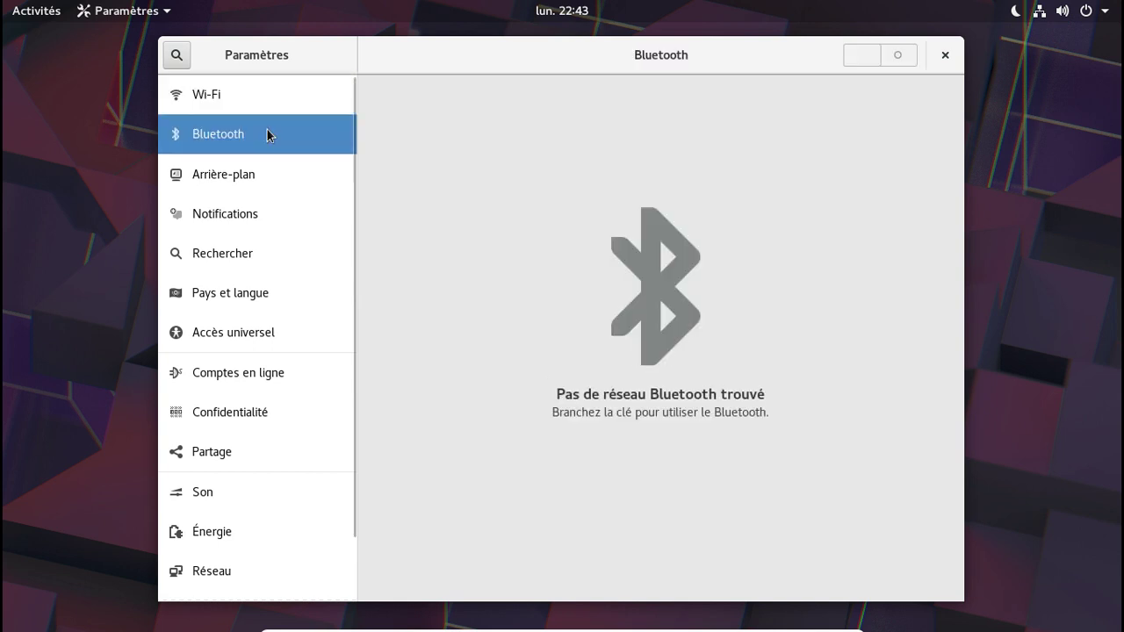
- Browse the wallpapers offered for the desktop background in Arrière-plan and leave the chooser without selecting one
left_click(262, 176)
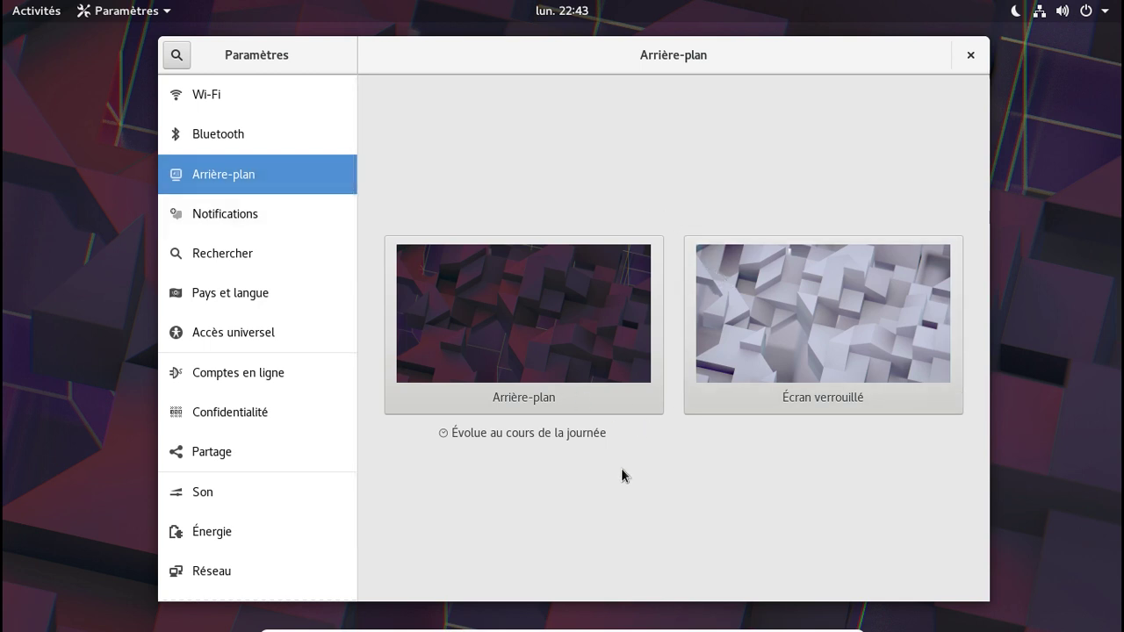
left_click(605, 407)
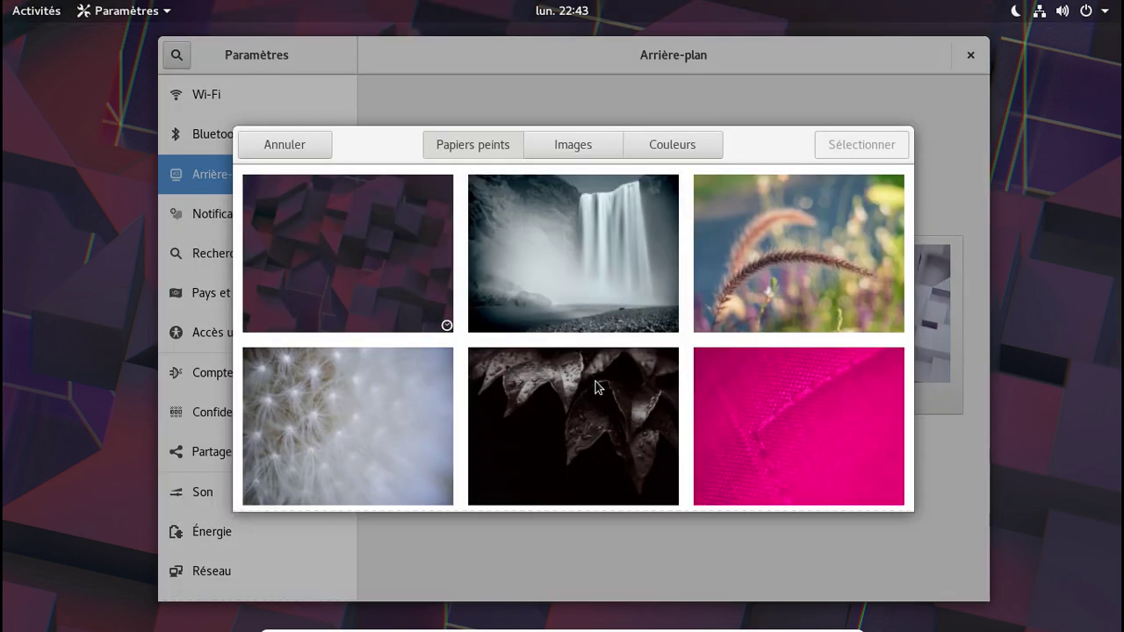
scroll(615, 274, "down", 3)
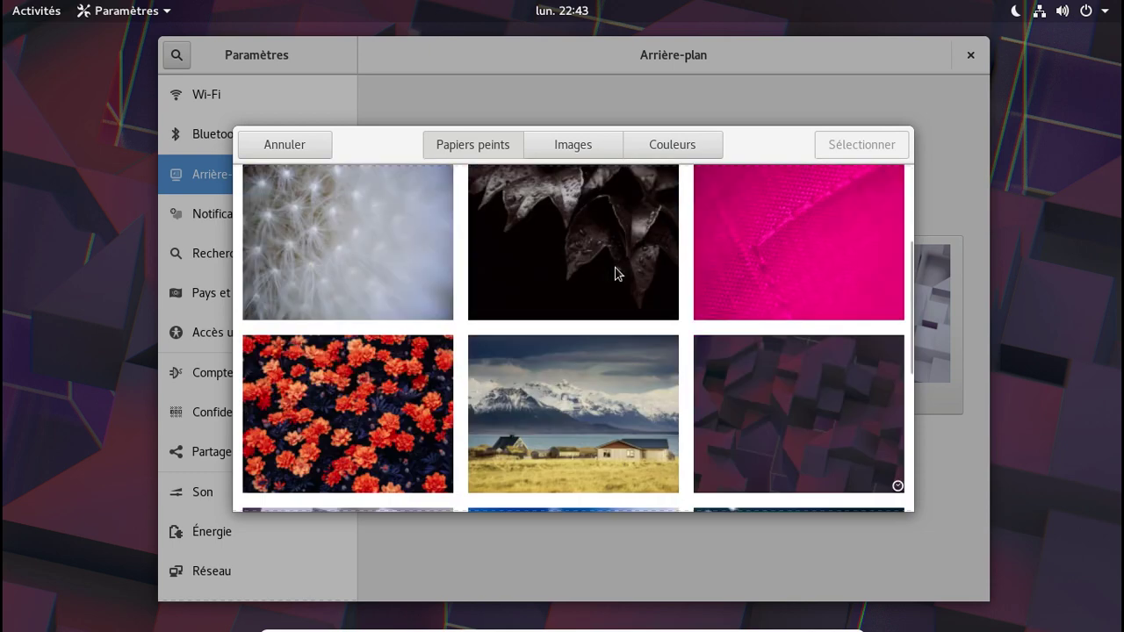
scroll(615, 273, "down", 3)
scroll(615, 273, "down", 8)
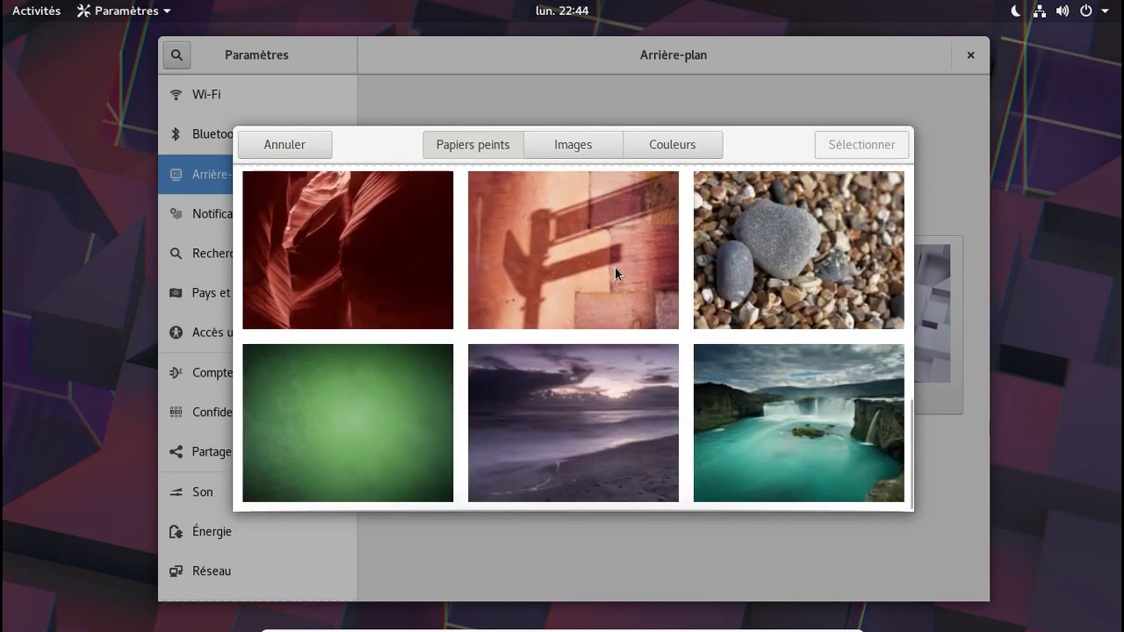
key("Escape")
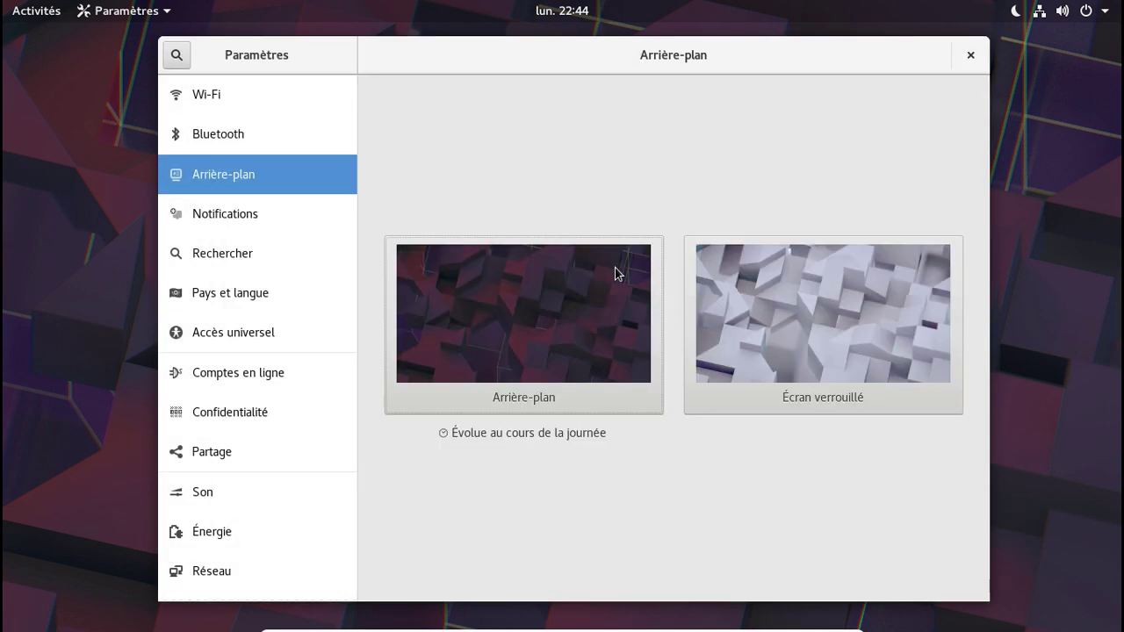
- Review the options and application lists of the Notifications and Rechercher settings
left_click(309, 214)
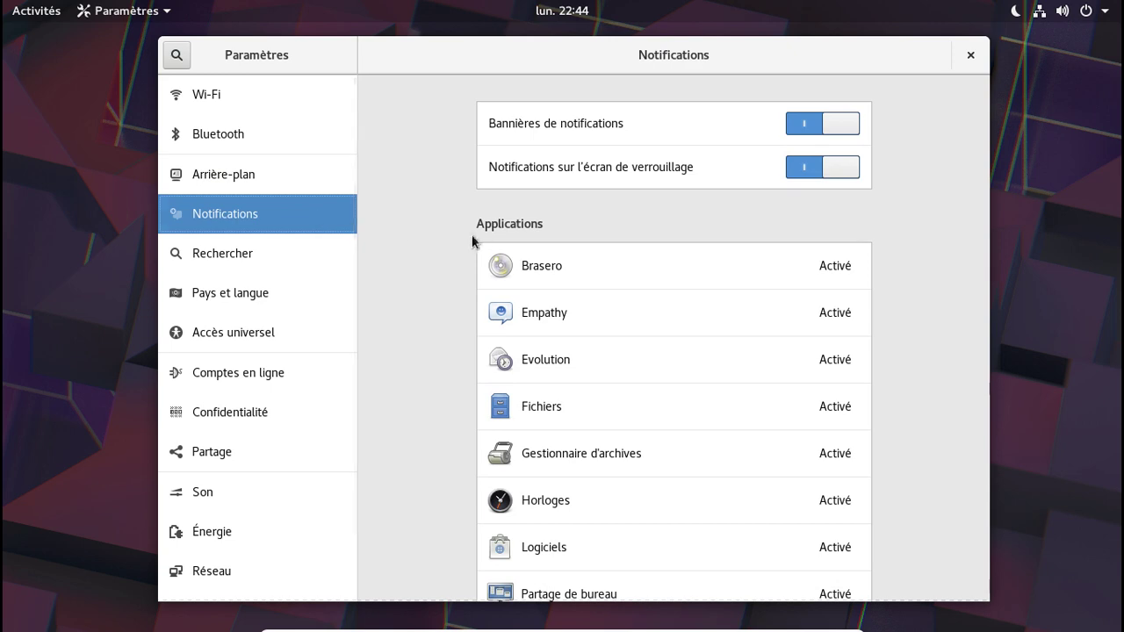
scroll(454, 244, "down", 3)
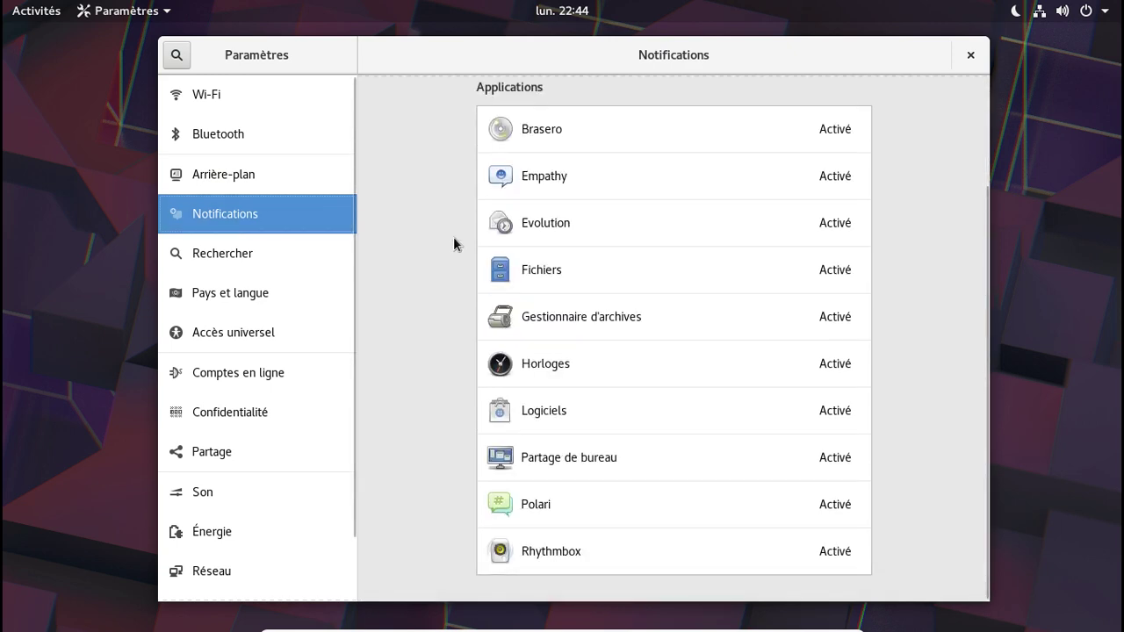
scroll(454, 245, "up", 3)
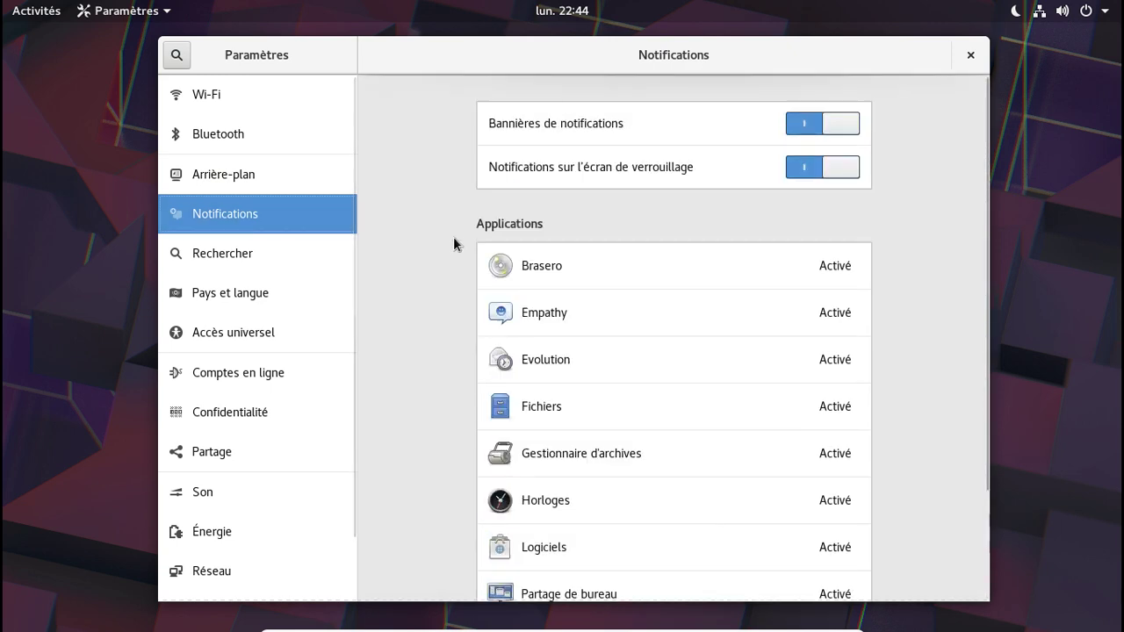
left_click(292, 255)
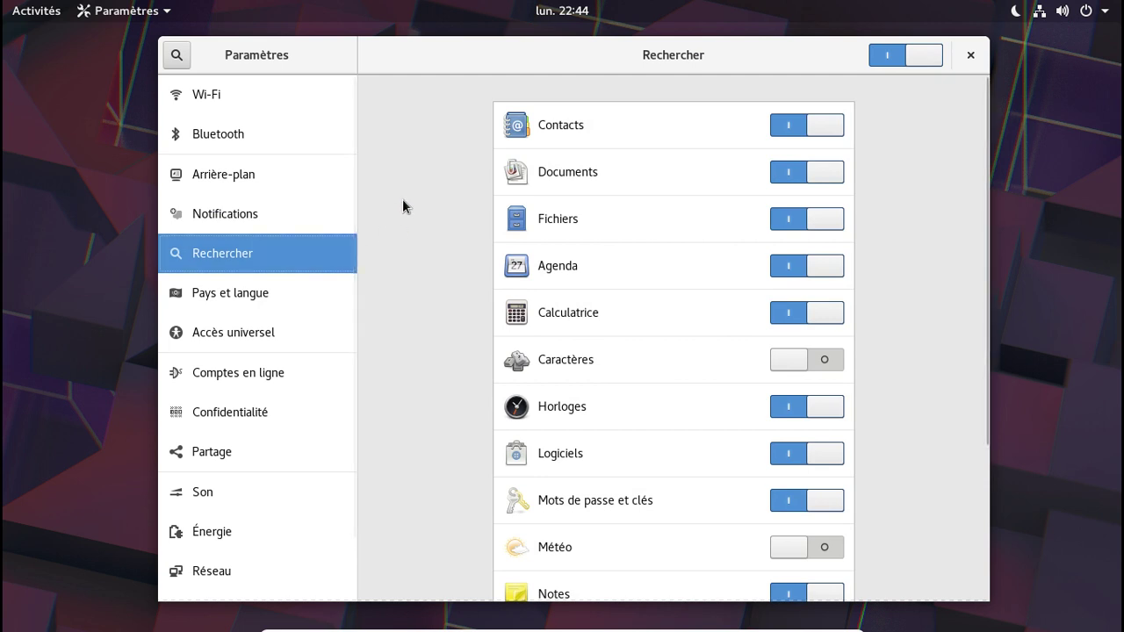
scroll(403, 201, "down", 5)
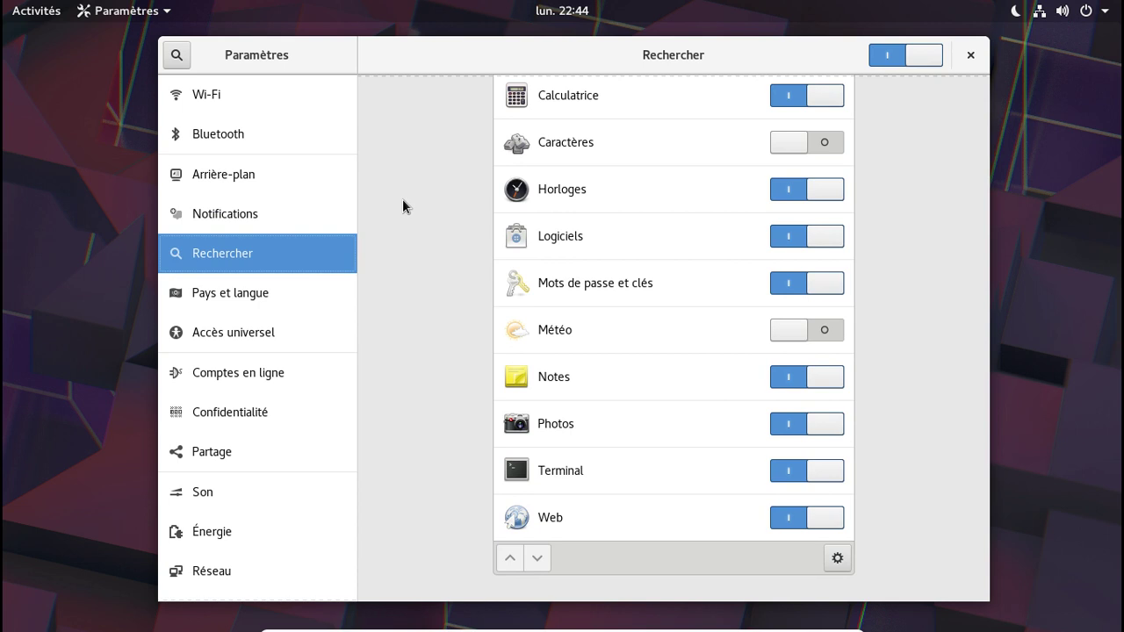
- View the keyboard layout of the Français input source in the Pays et langue settings and close the preview
left_click(264, 293)
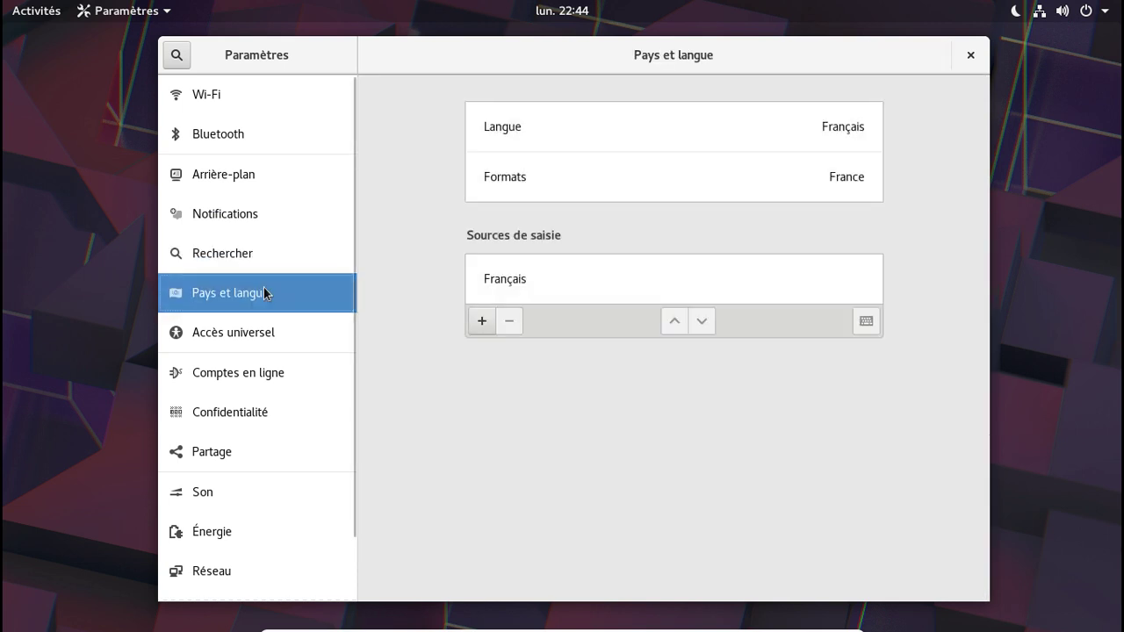
left_click(532, 287)
left_click(865, 323)
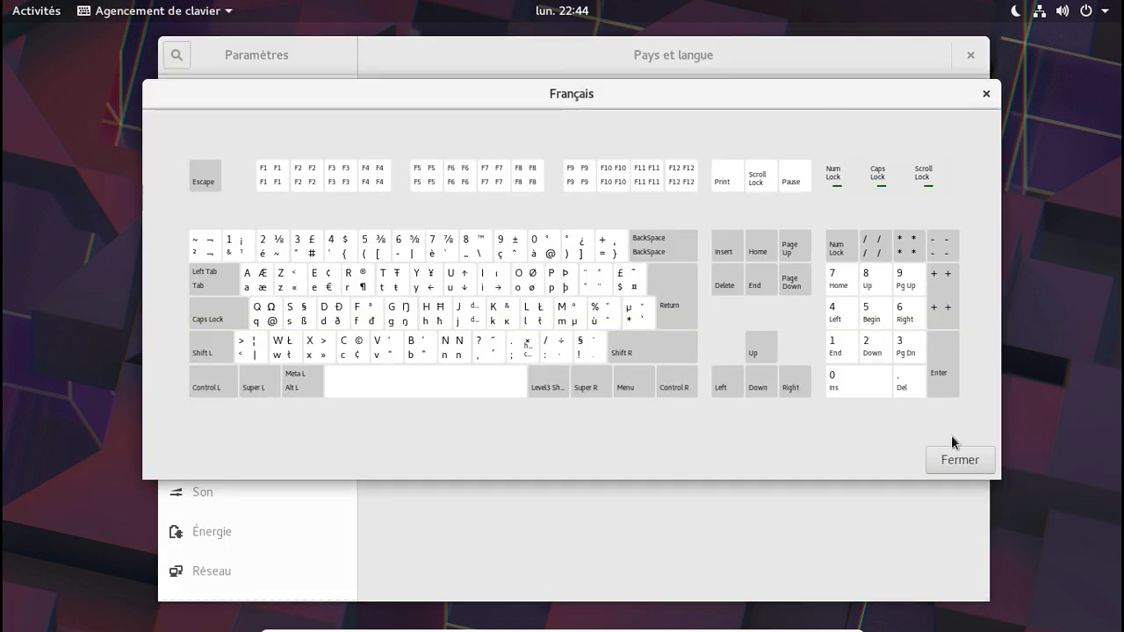
left_click(961, 457)
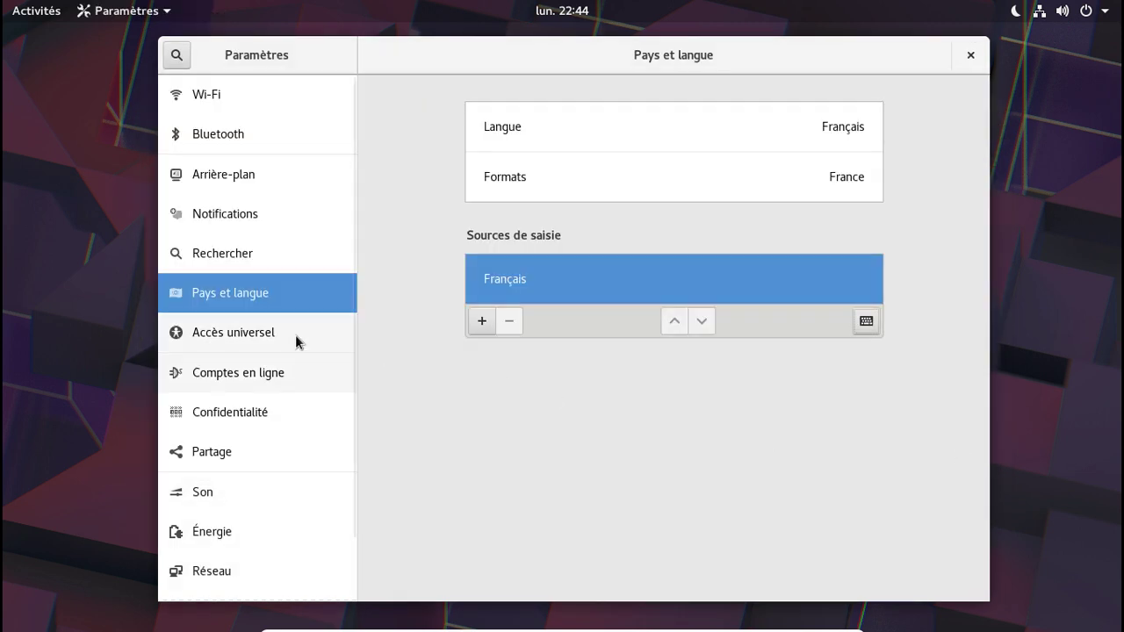
- Review the vision, hearing, typing and pointing options in the Accès universel settings
left_click(296, 341)
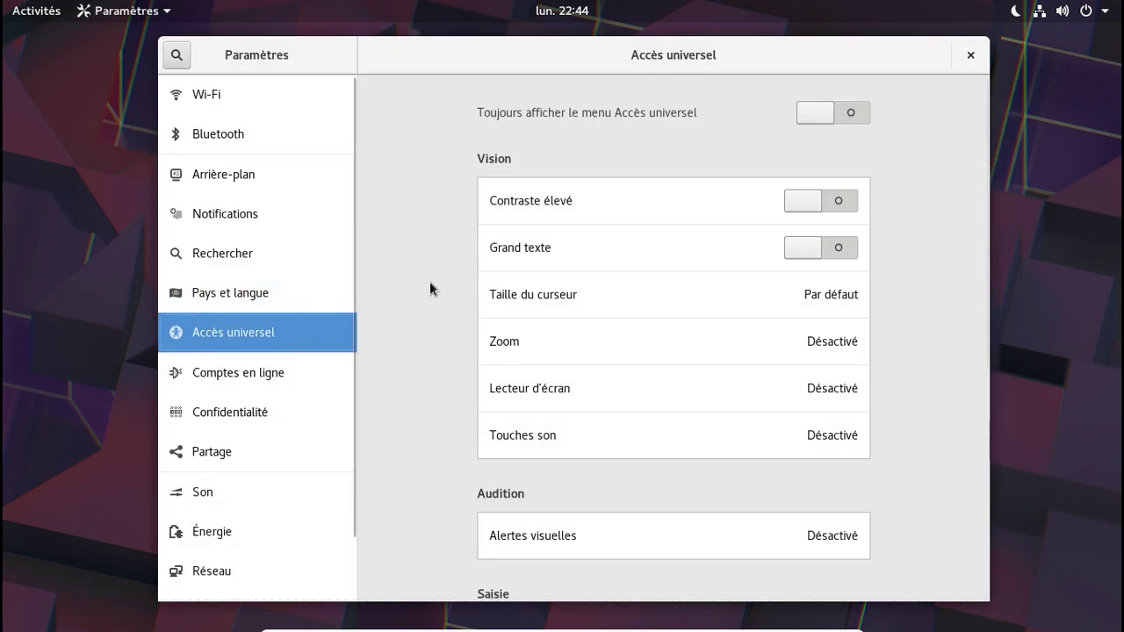
scroll(437, 270, "down", 5)
scroll(438, 270, "down", 1)
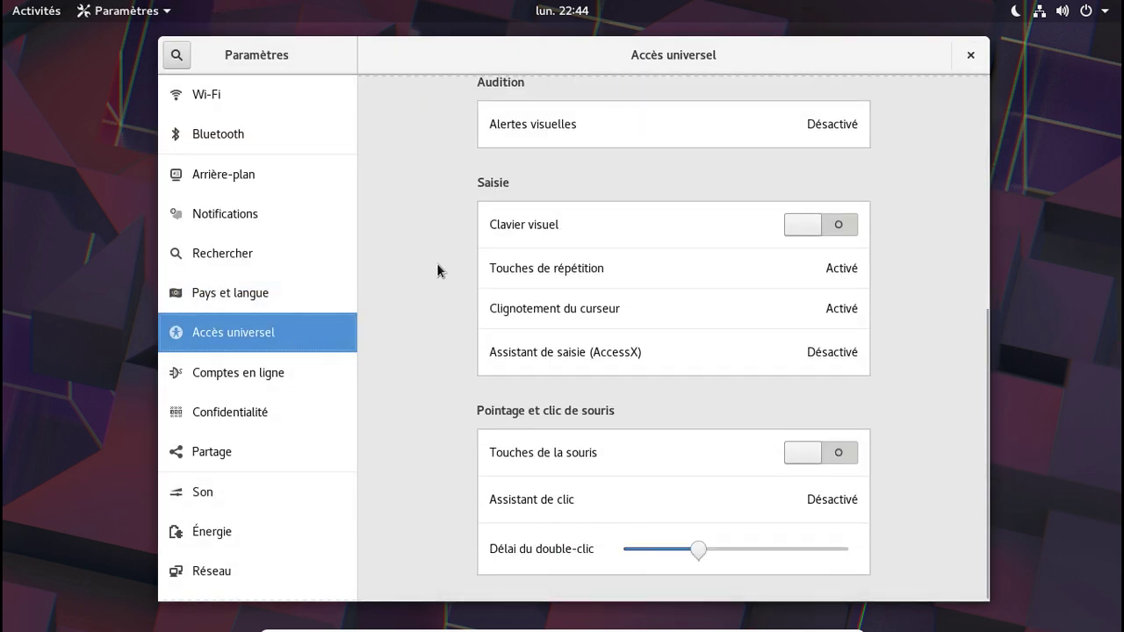
scroll(437, 270, "up", 5)
scroll(437, 271, "up", 2)
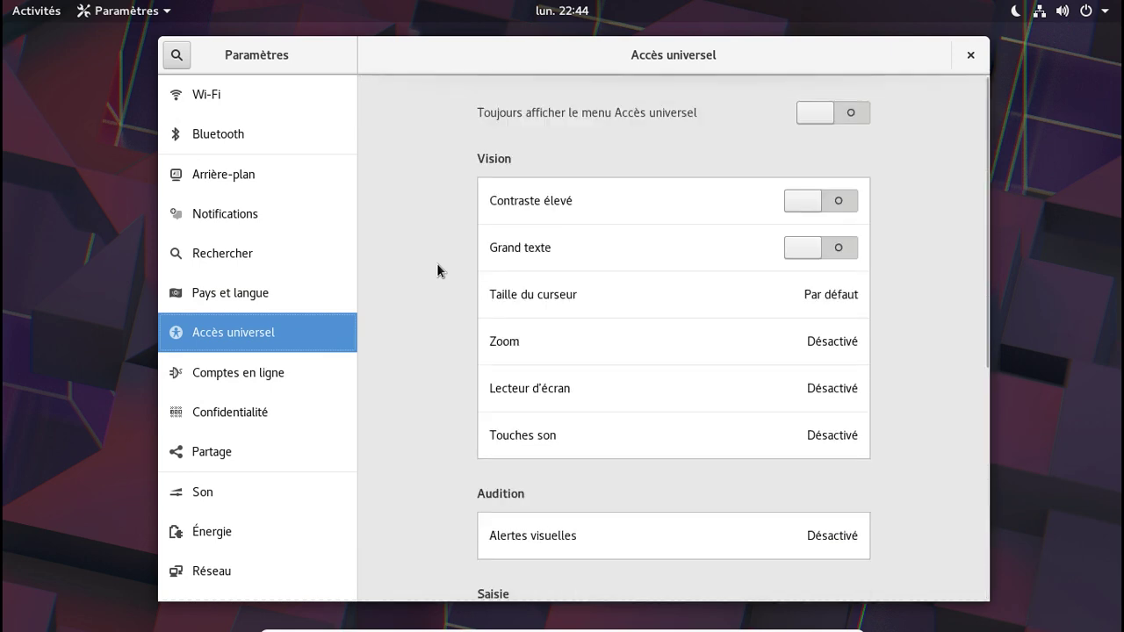
- Review the account providers offered in the Comptes en ligne settings, expanding the list to show the additional ones
left_click(266, 375)
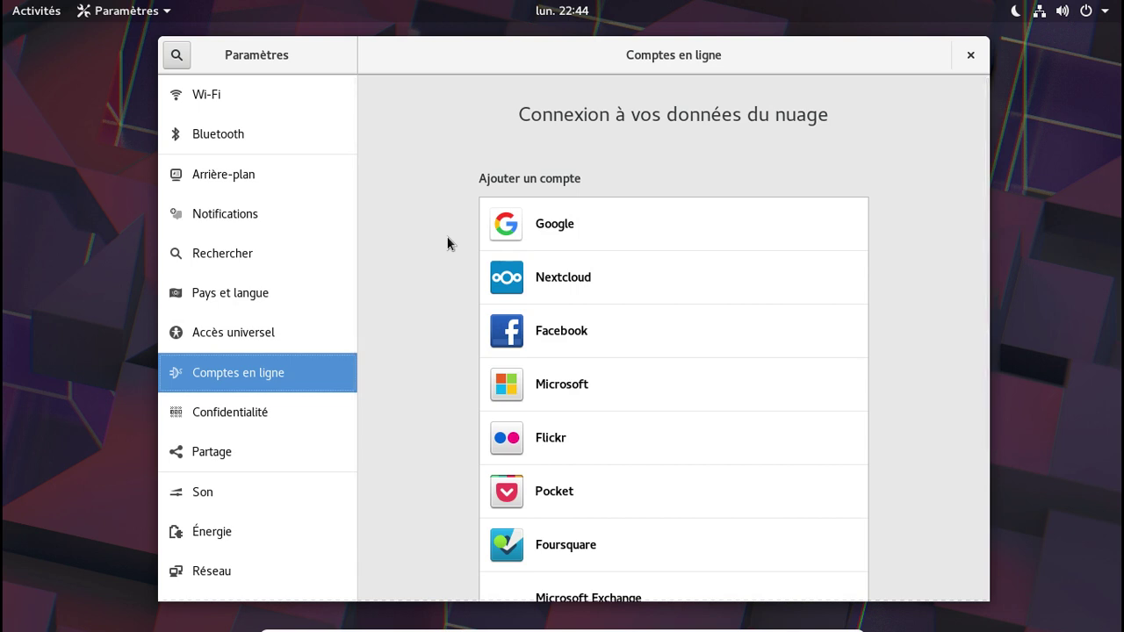
scroll(448, 243, "down", 1)
scroll(448, 243, "down", 1)
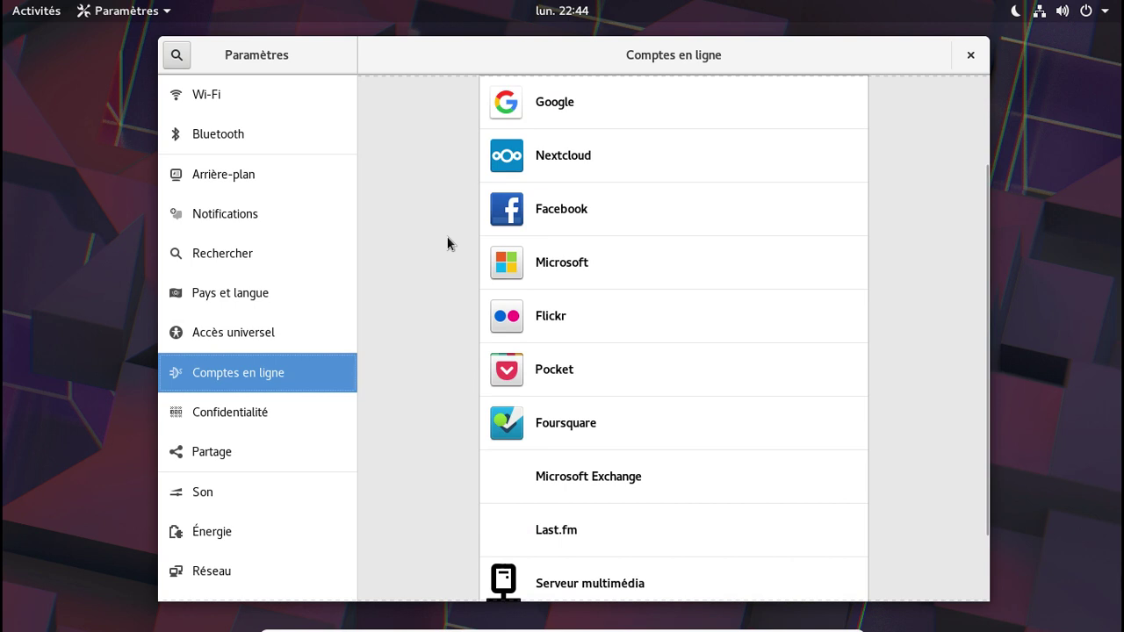
scroll(448, 244, "down", 1)
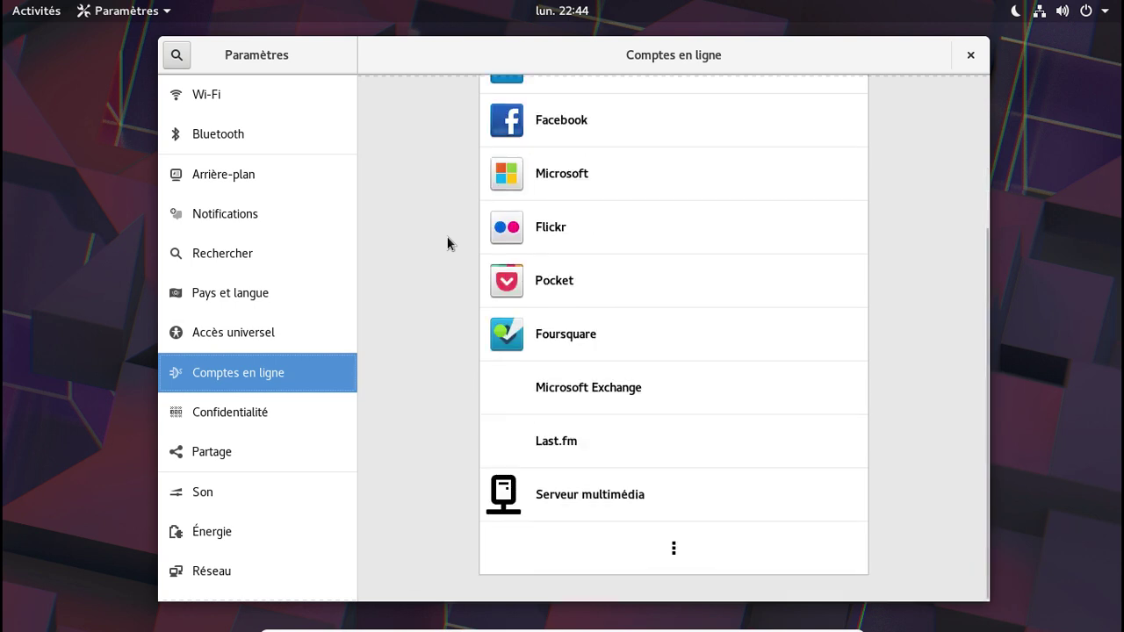
left_click(676, 549)
scroll(729, 415, "down", 1)
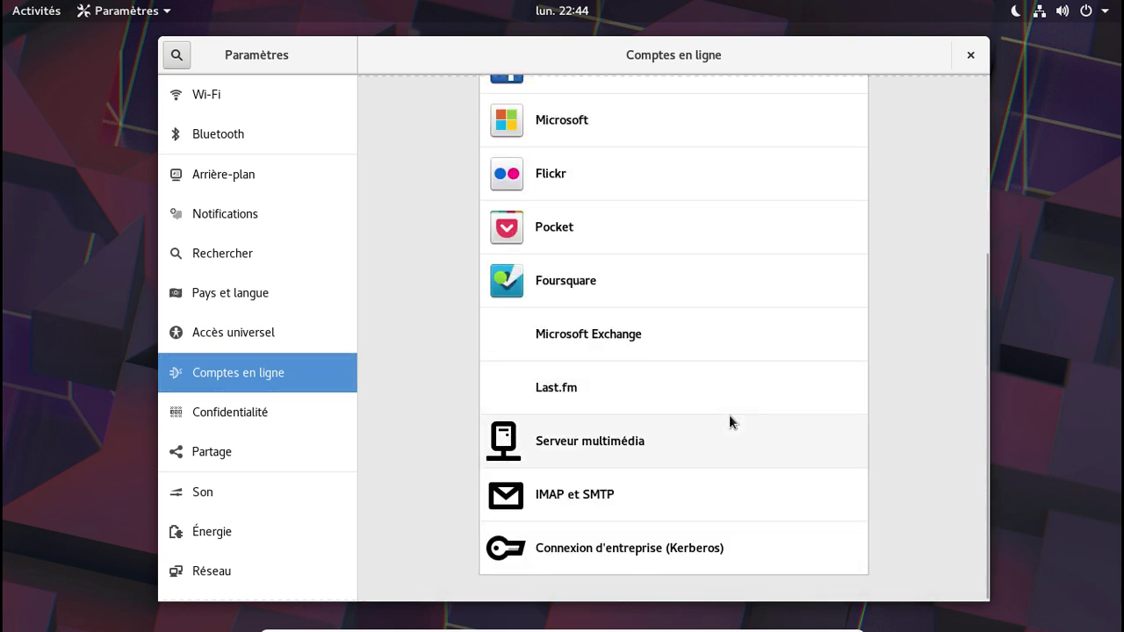
scroll(729, 422, "up", 3)
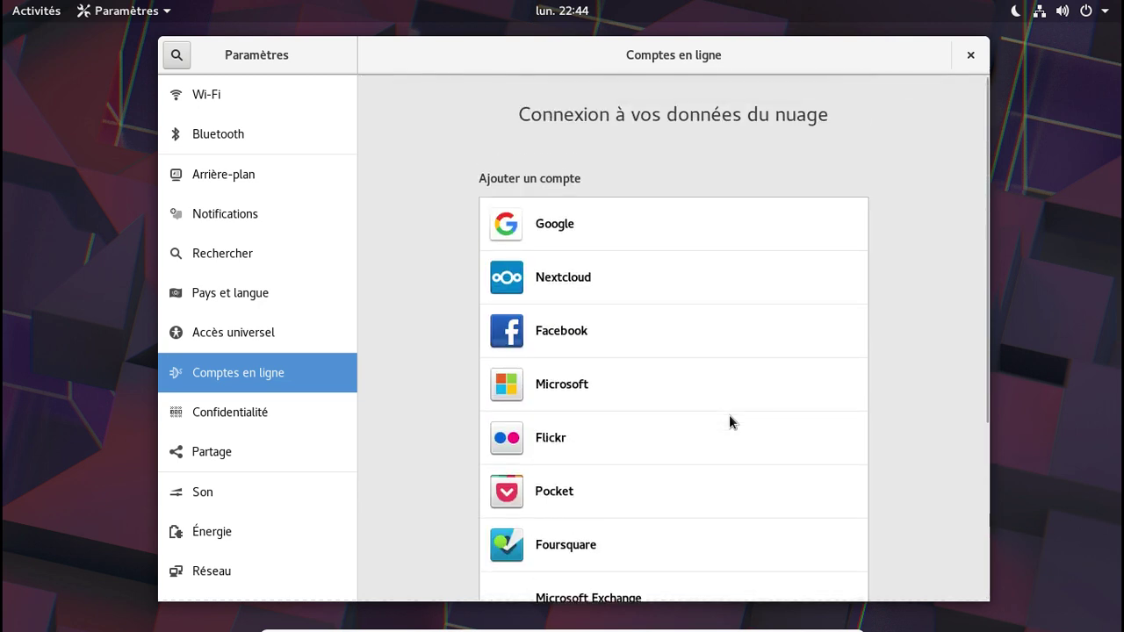
- In Confidentialité, enable automatic trash emptying and temporary file purging, try emptying the trash immediately, and close the dialog
left_click(292, 413)
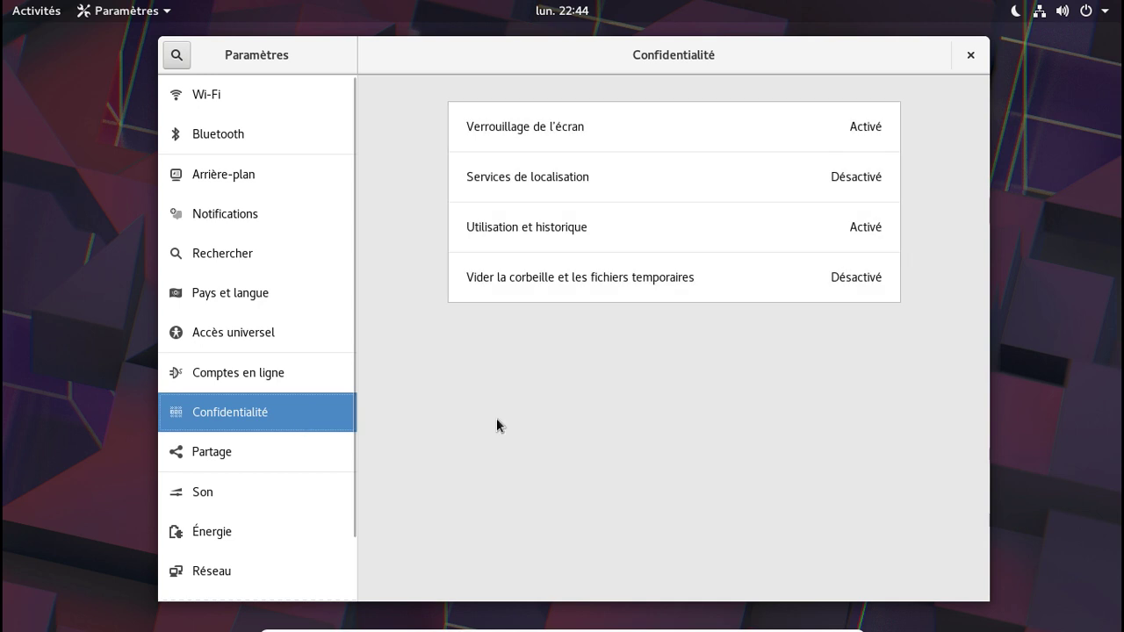
left_click(867, 277)
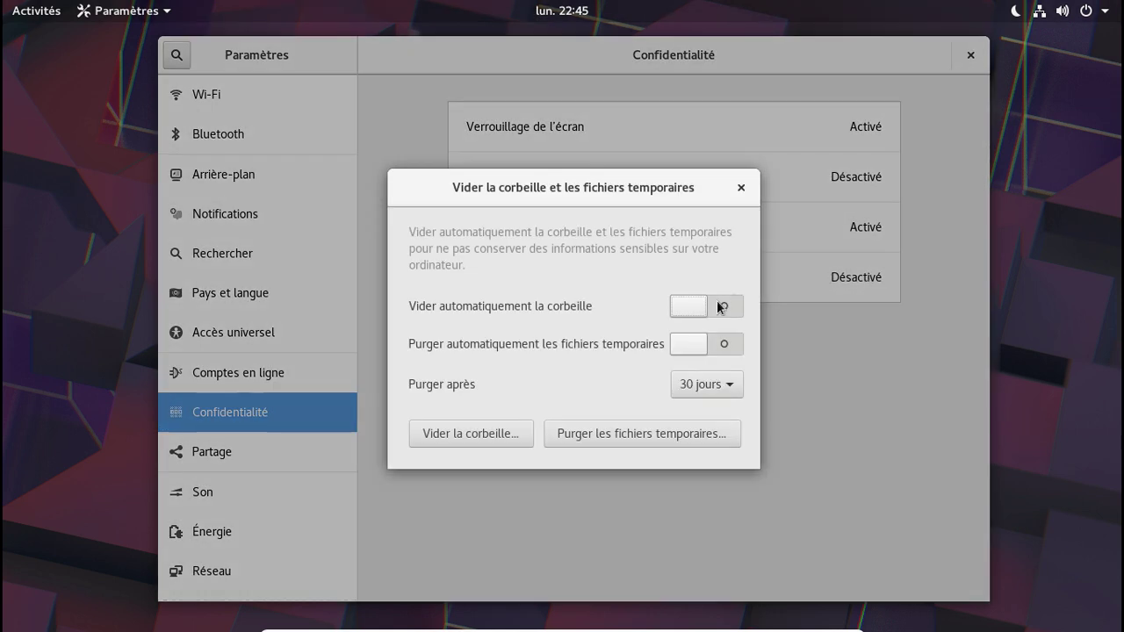
left_click(691, 306)
left_click(694, 346)
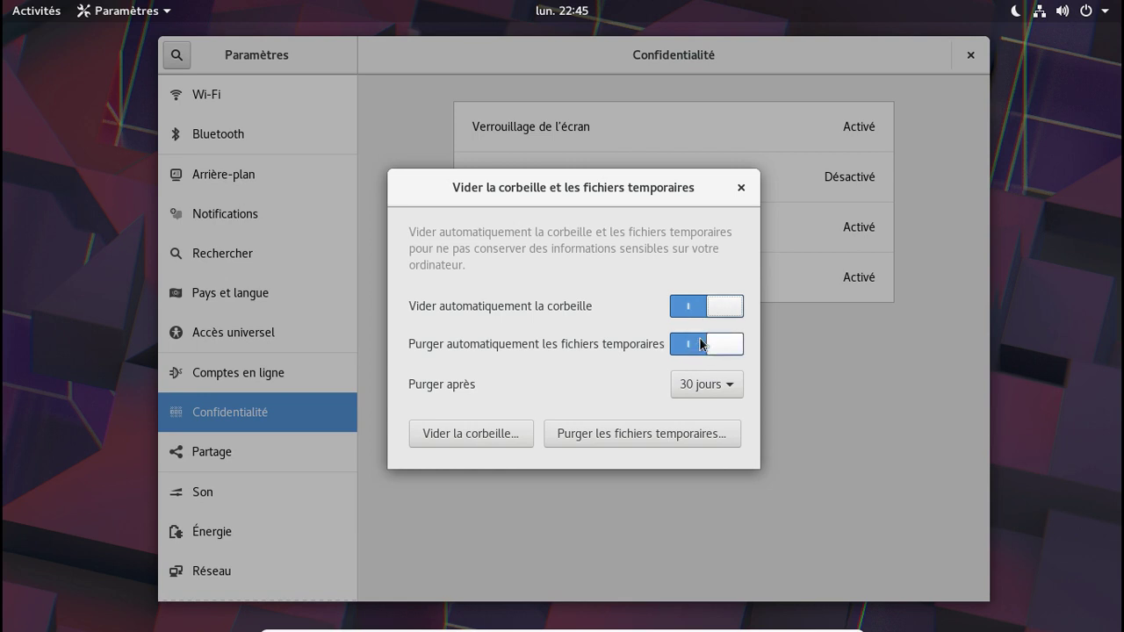
left_click(505, 443)
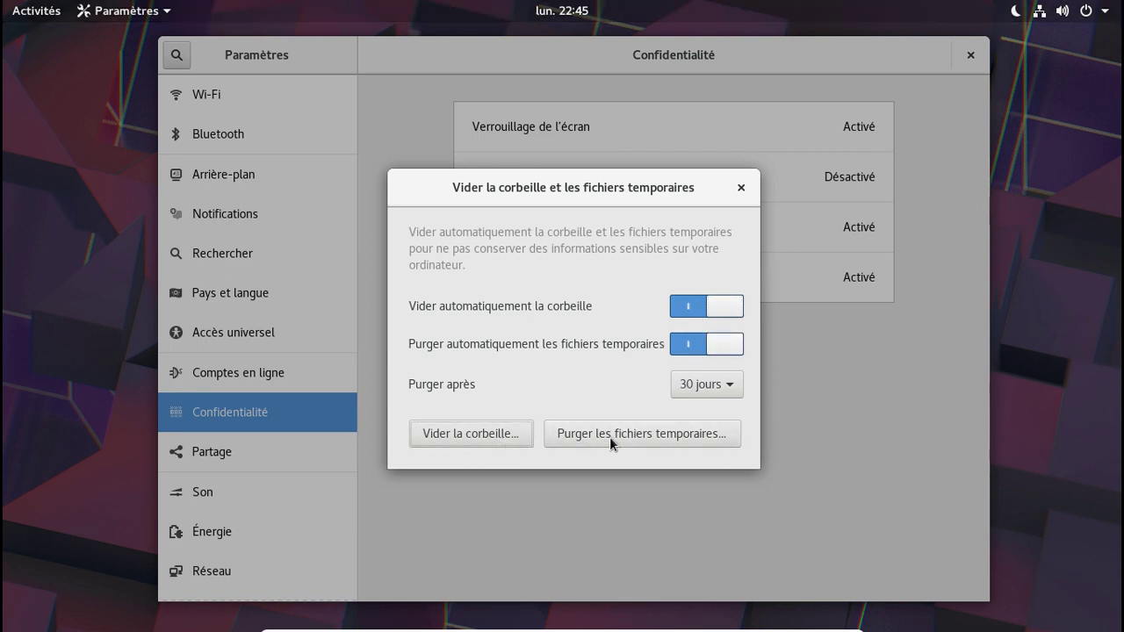
left_click(646, 374)
left_click(741, 187)
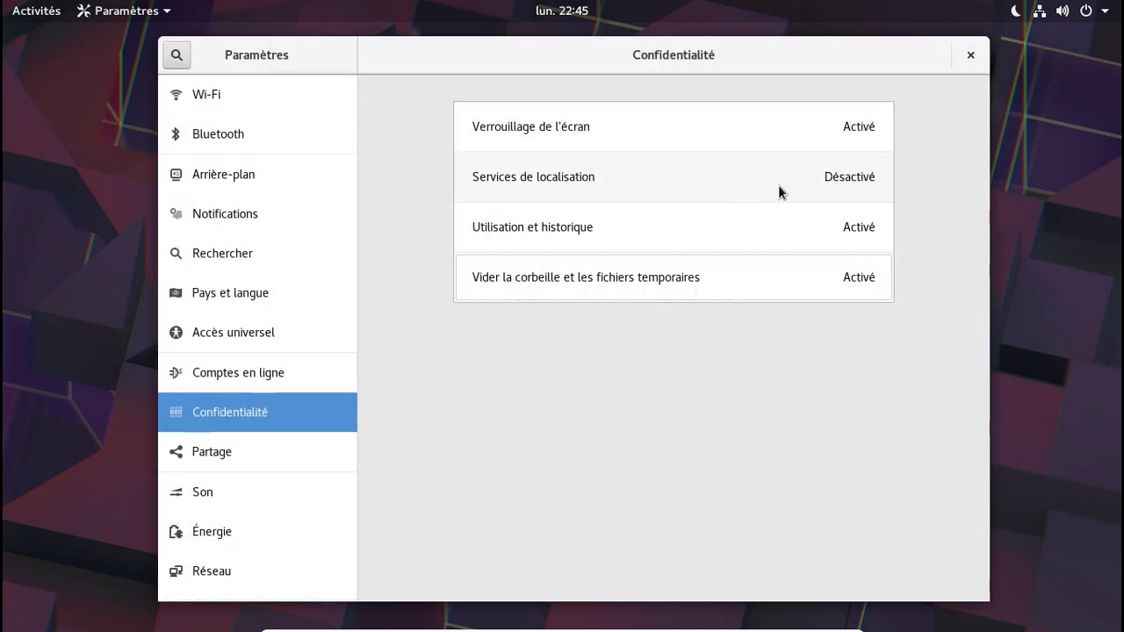
- Check the Services de localisation option, and try the main sharing switch in the Partage settings before turning it back off
left_click(838, 180)
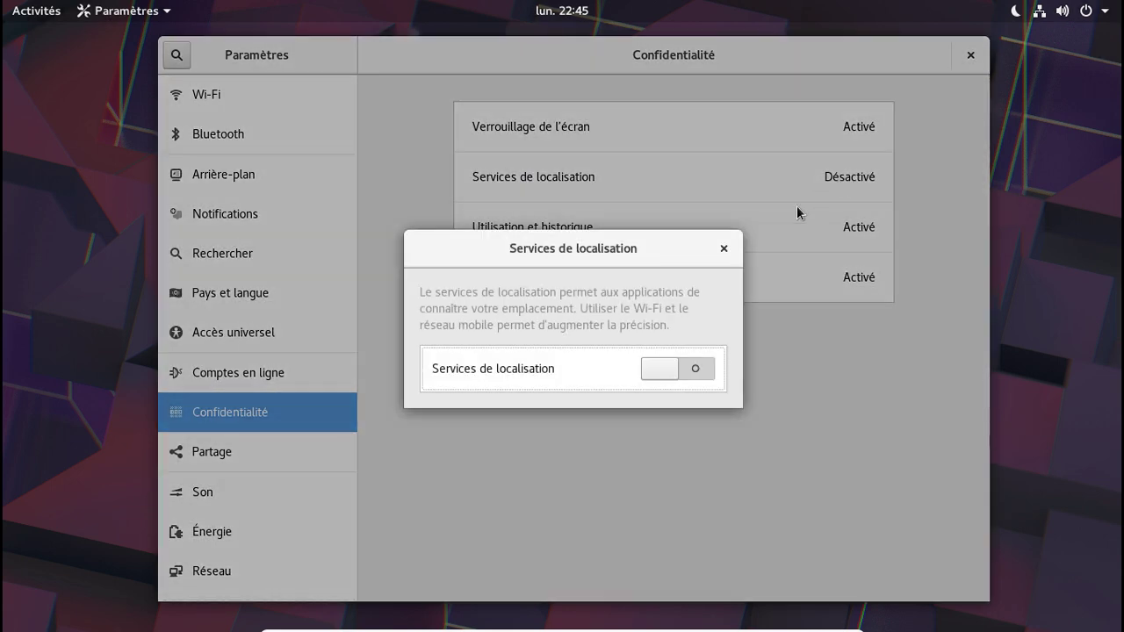
left_click(722, 248)
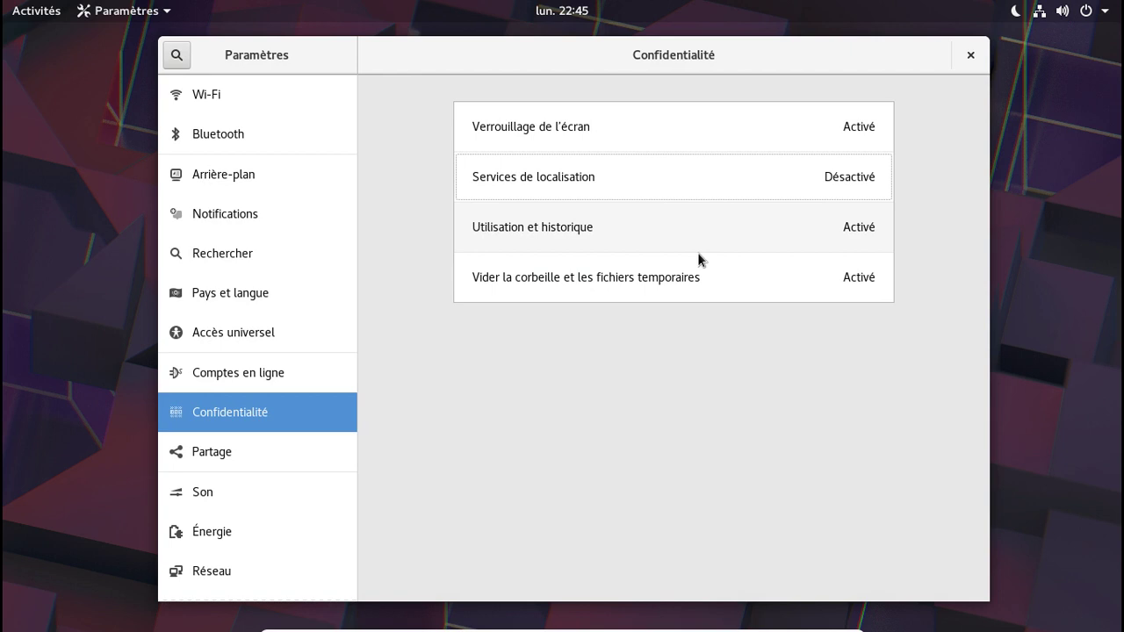
left_click(252, 460)
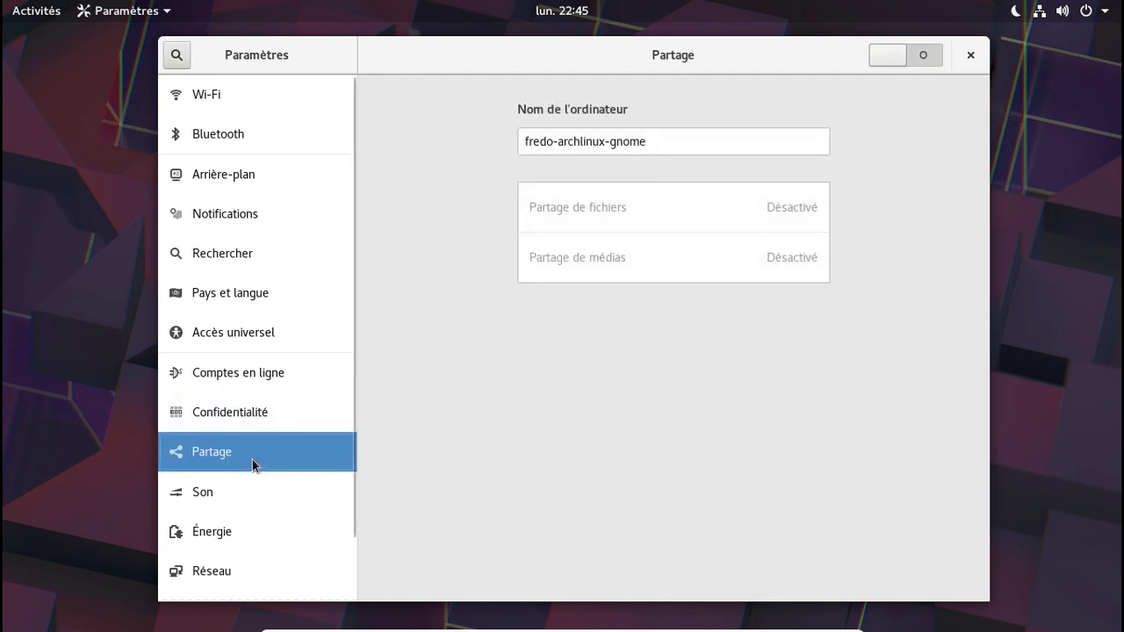
left_click(874, 54)
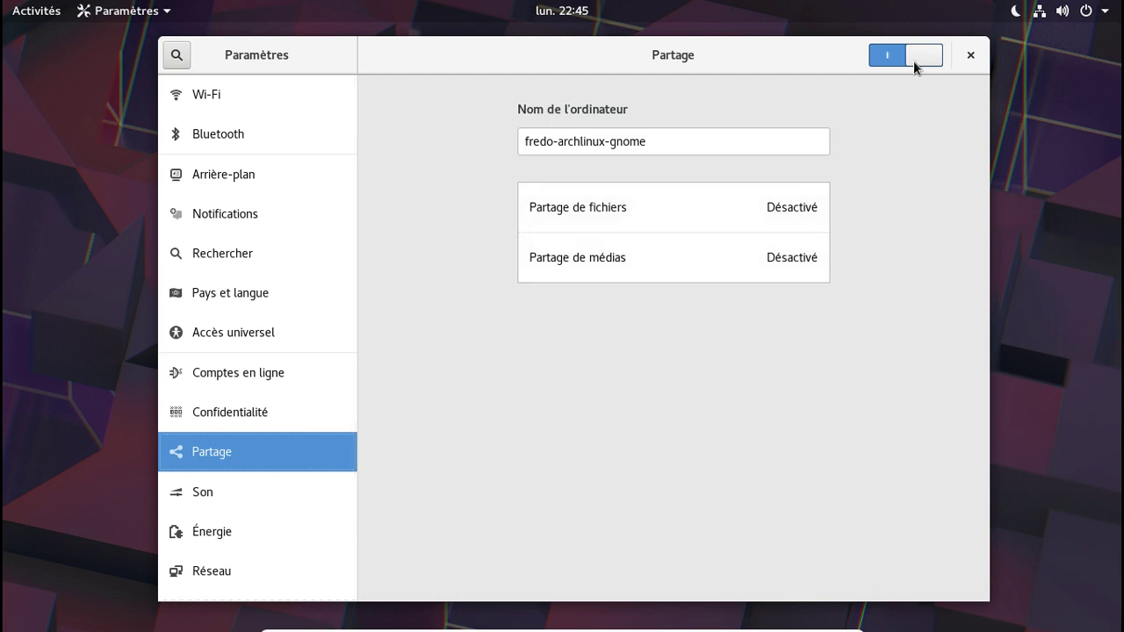
left_click(914, 60)
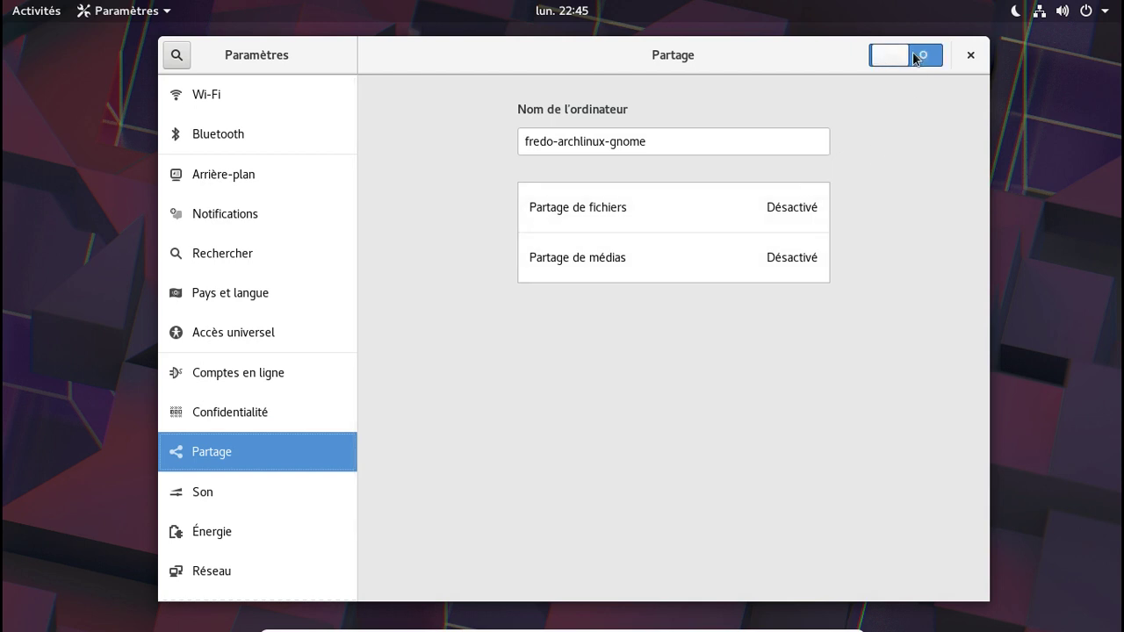
- Review the Sortie, Entrée and Effets sonores options in the Son settings
left_click(240, 494)
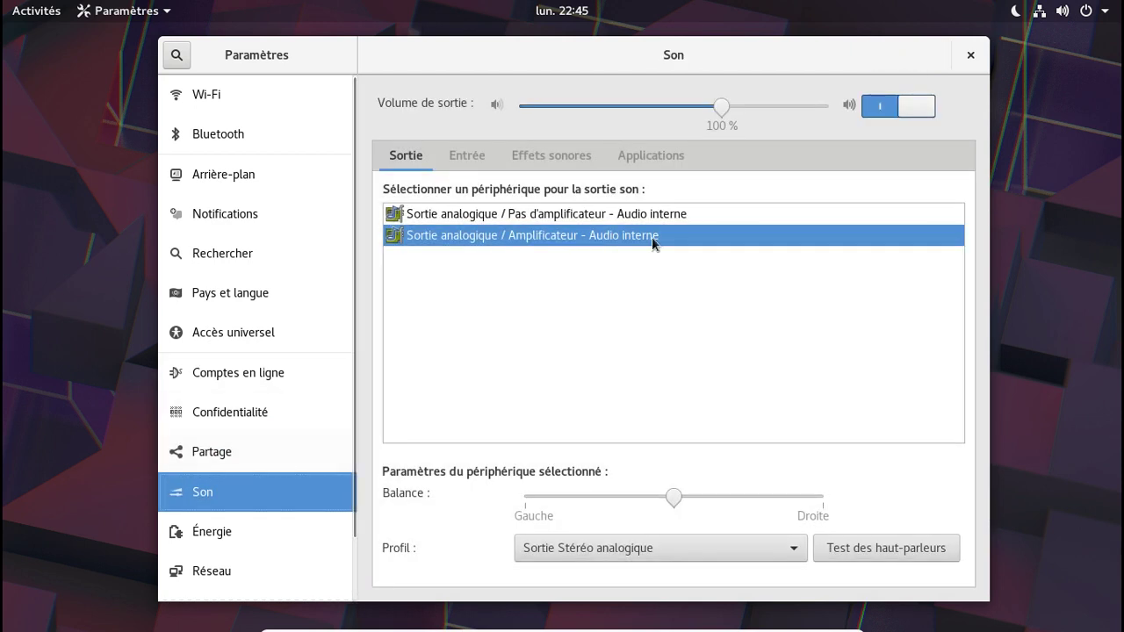
left_click(471, 159)
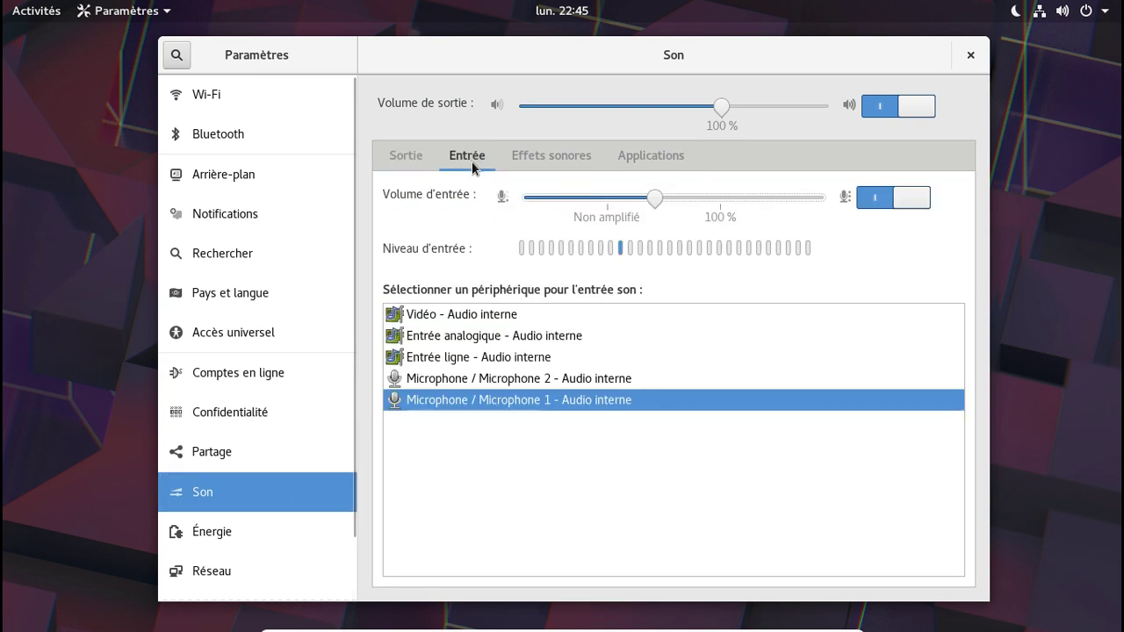
left_click(577, 157)
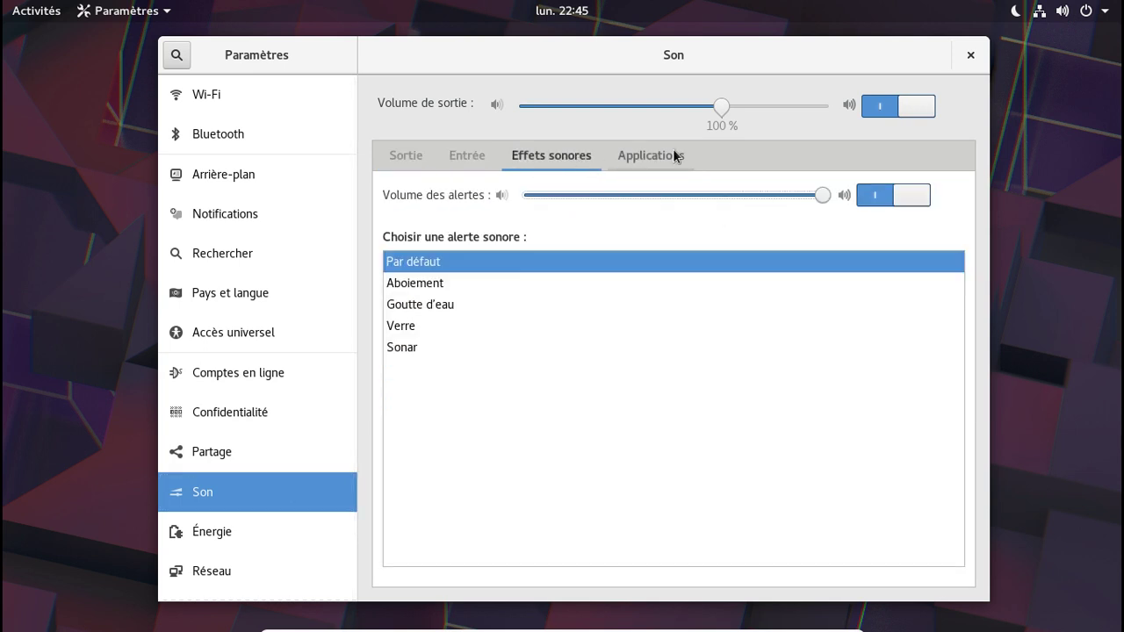
- Preview the Aboiement, Goutte d'eau, Verre and Sonar alert sounds and return the selection to Par défaut
left_click(438, 288)
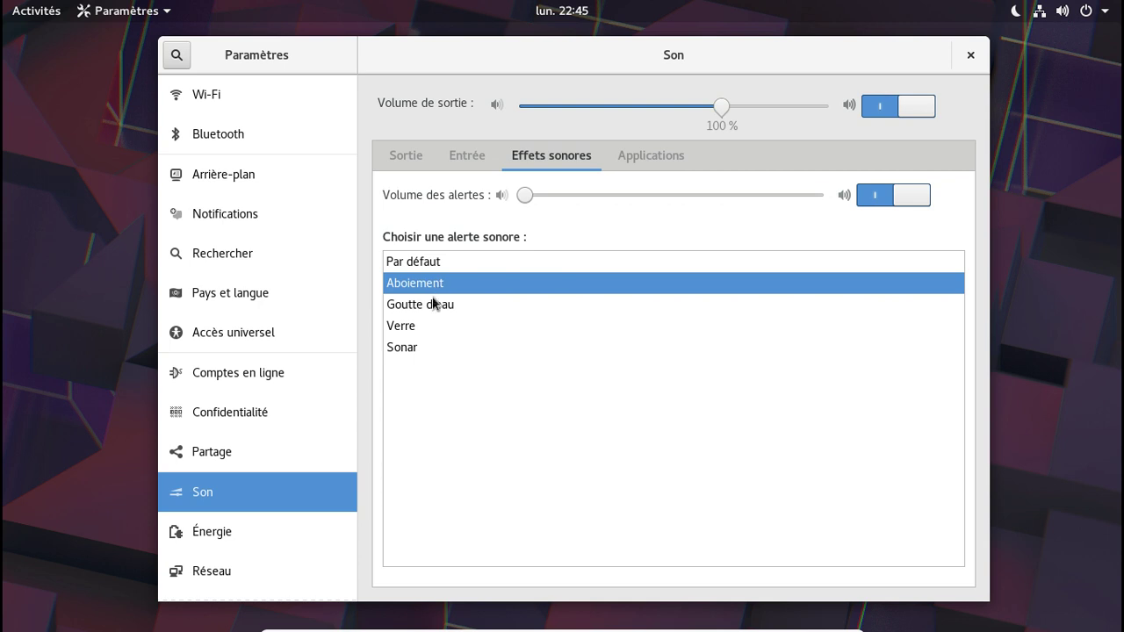
left_click(431, 306)
left_click(420, 325)
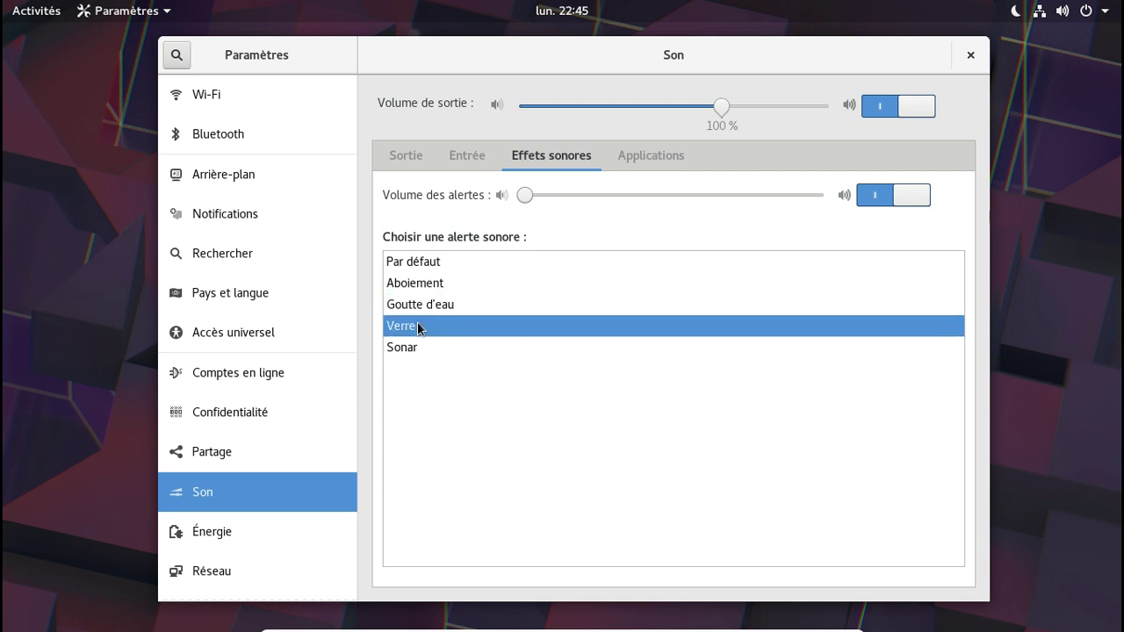
left_click(410, 349)
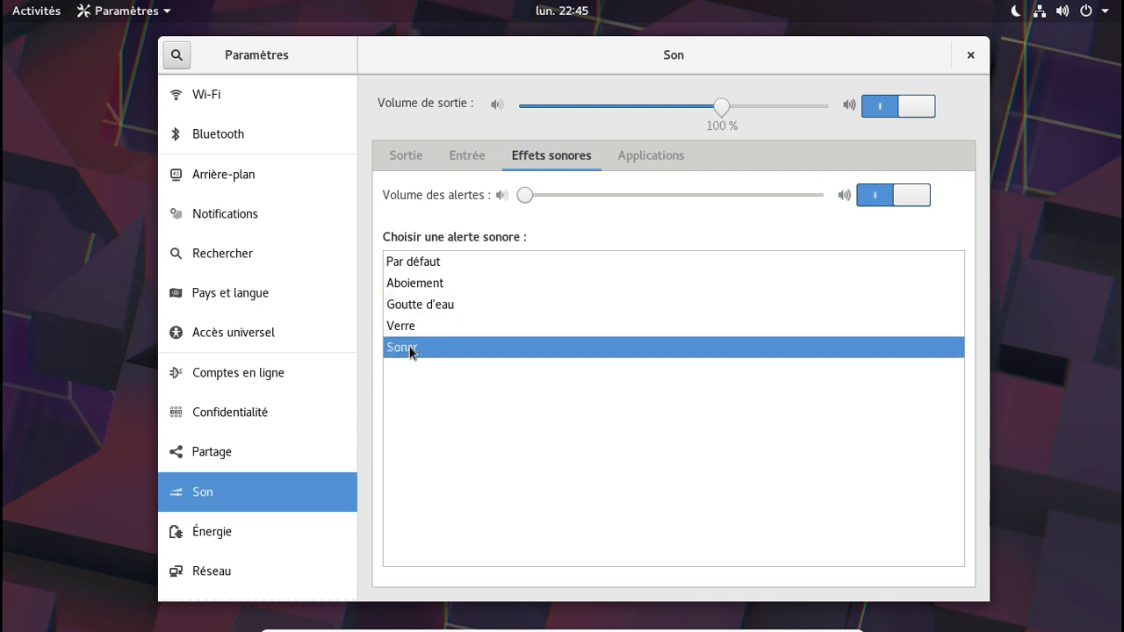
left_click(433, 264)
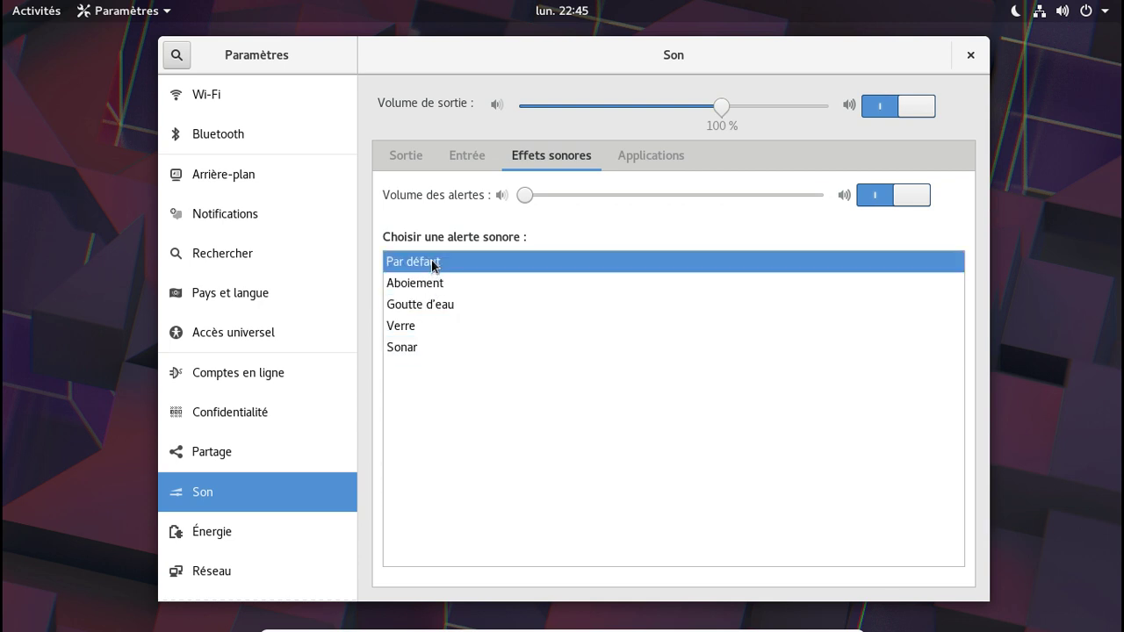
- View the Mise en veille automatique options in the Énergie settings and close them without changes
left_click(245, 531)
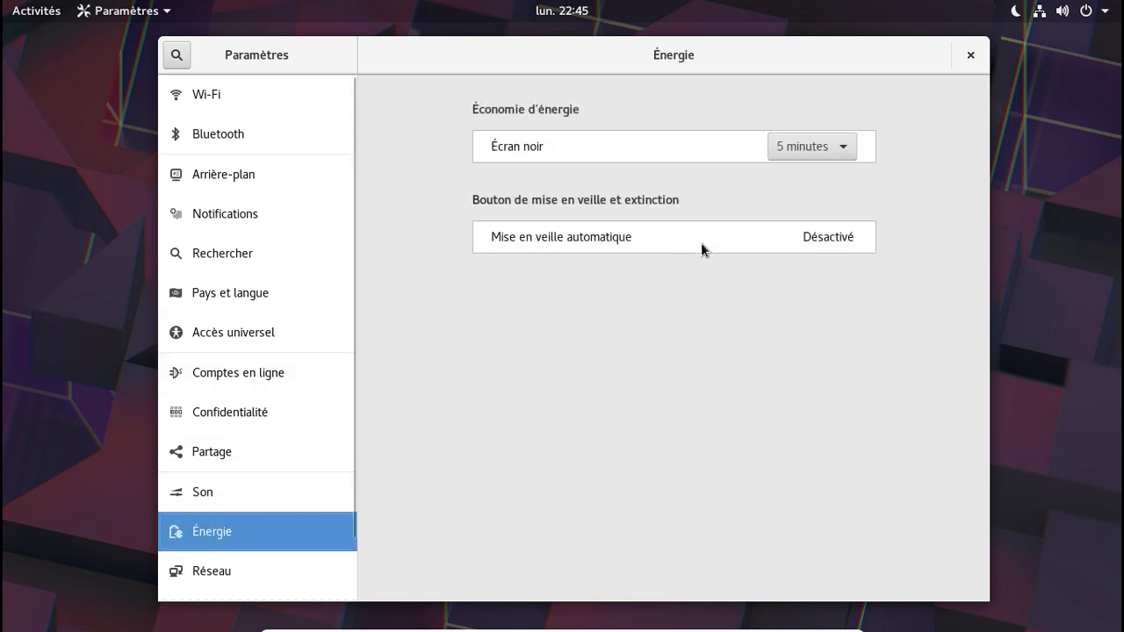
left_click(834, 237)
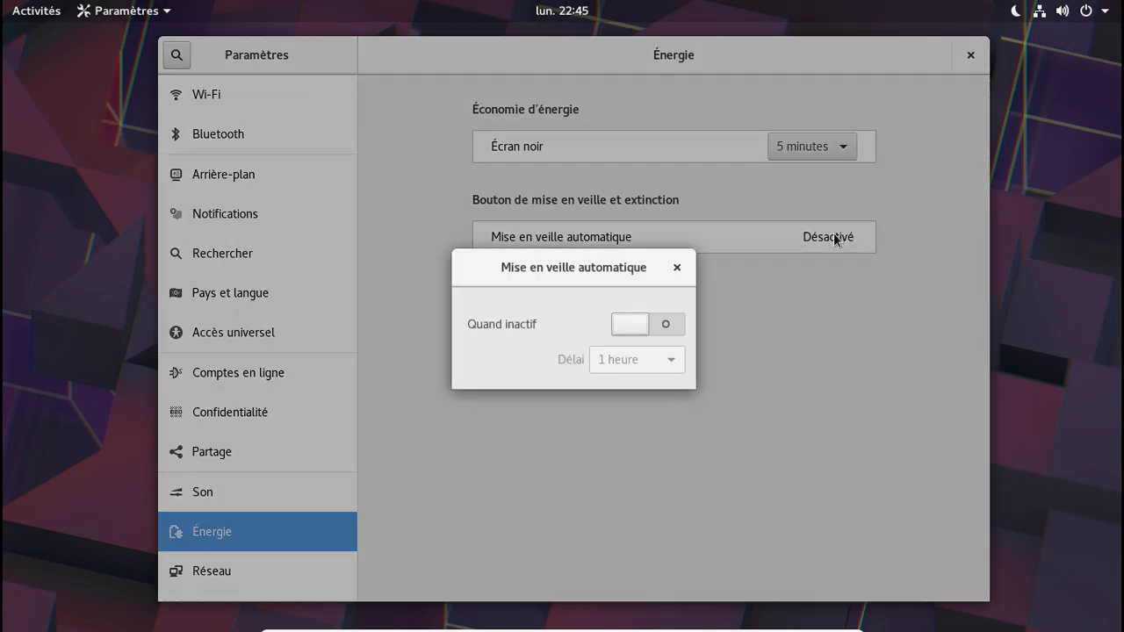
left_click(678, 268)
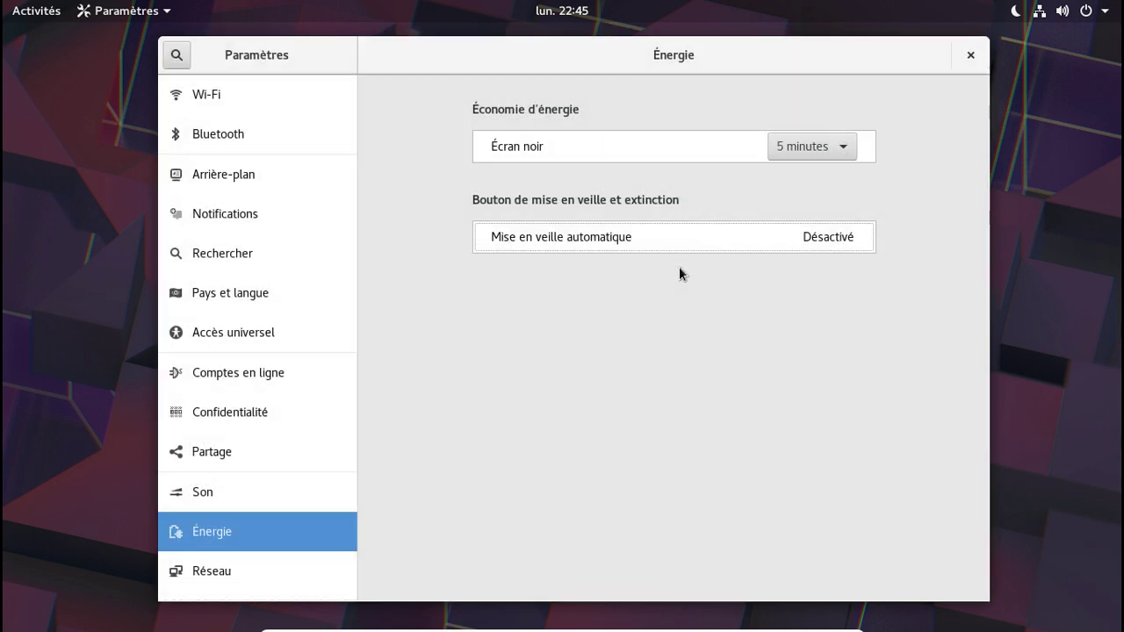
- Review the wired connection's details, identity, IPv4, IPv6 and security options in the Réseau settings, leaving without applying changes
left_click(226, 579)
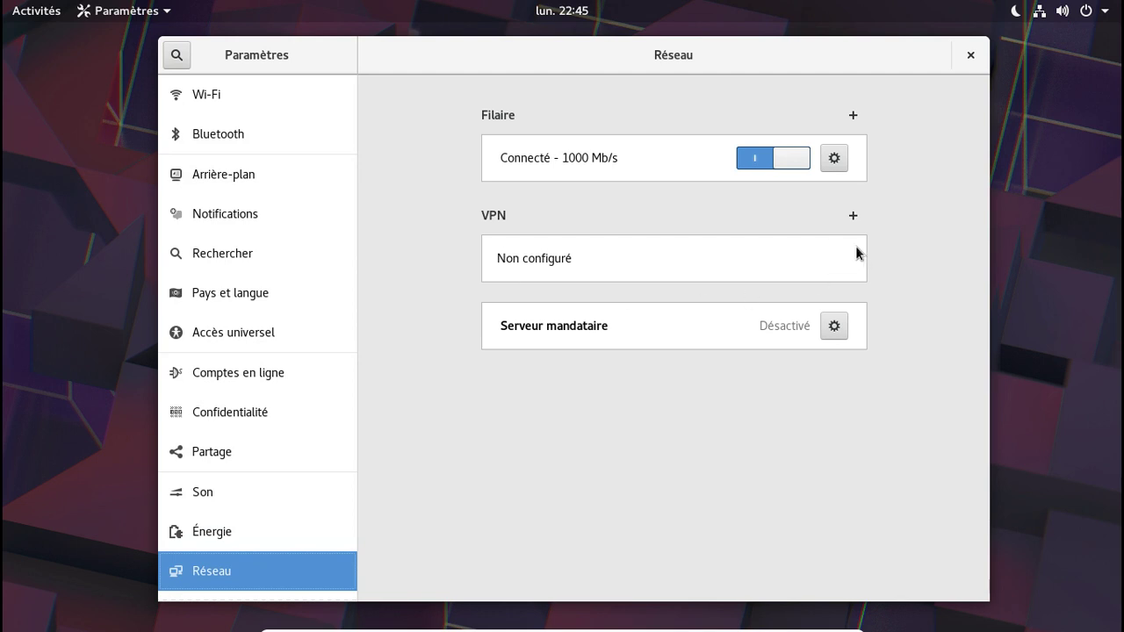
left_click(835, 159)
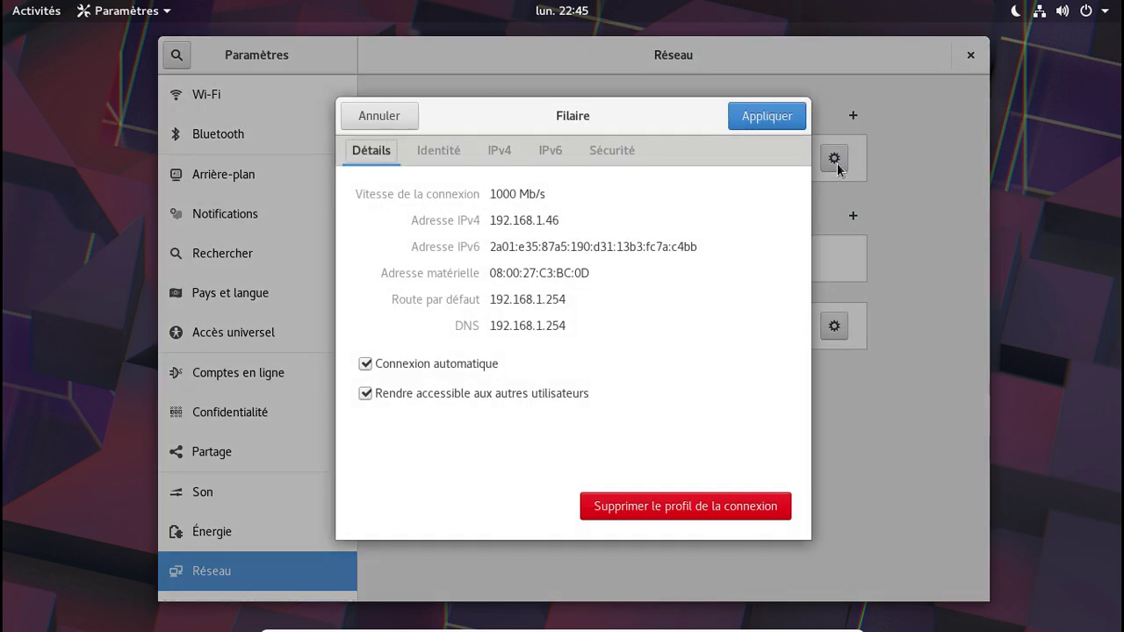
left_click(437, 157)
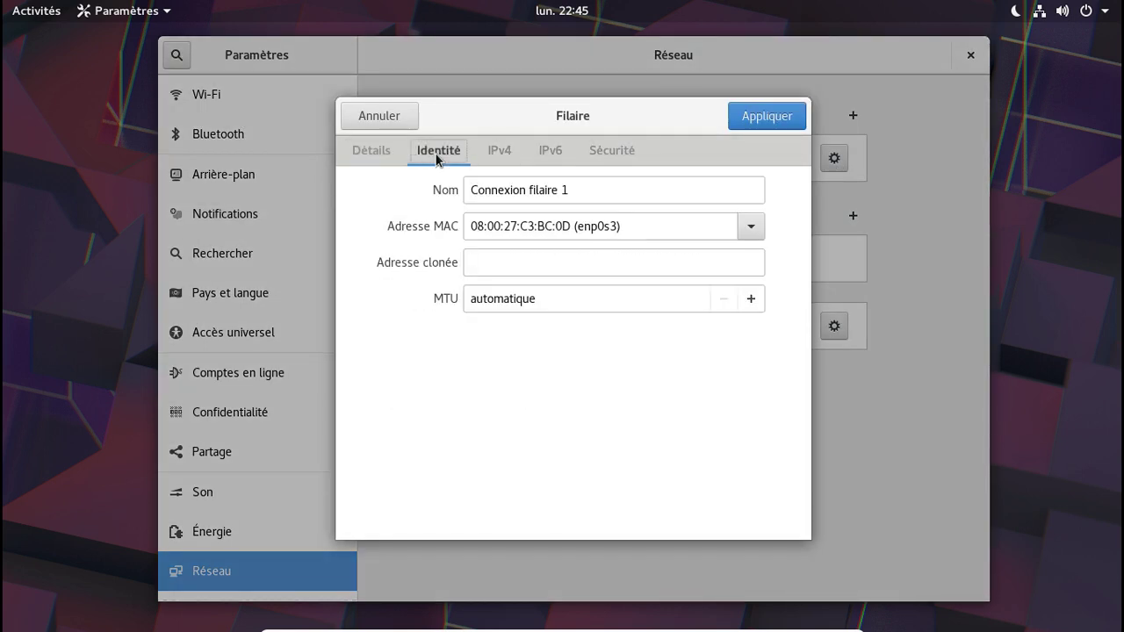
left_click(500, 151)
left_click(551, 152)
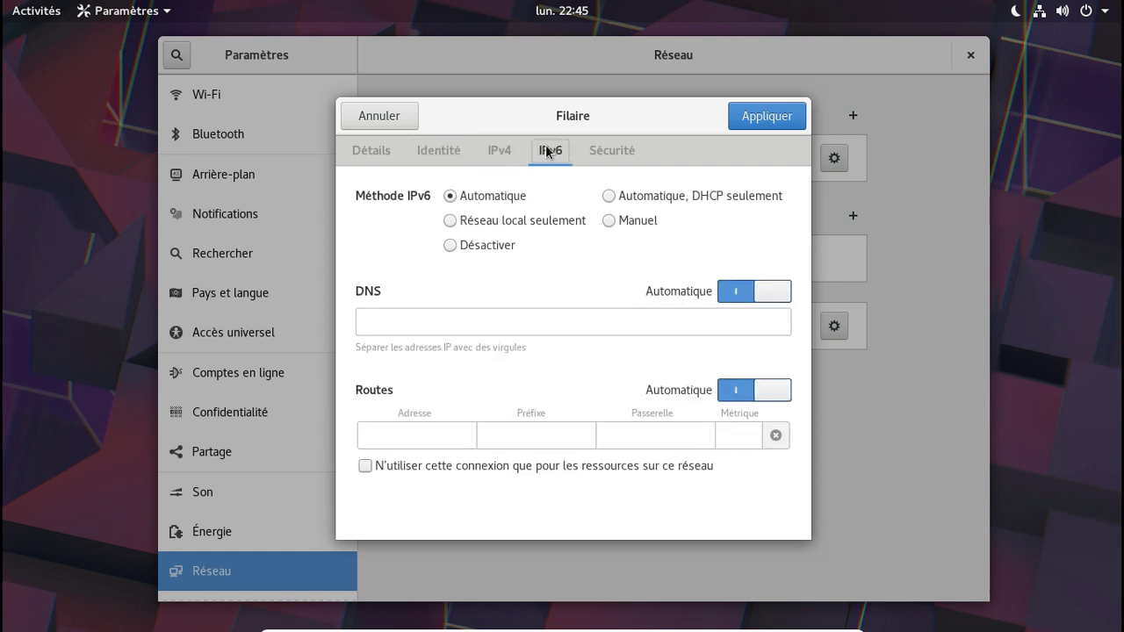
left_click(606, 151)
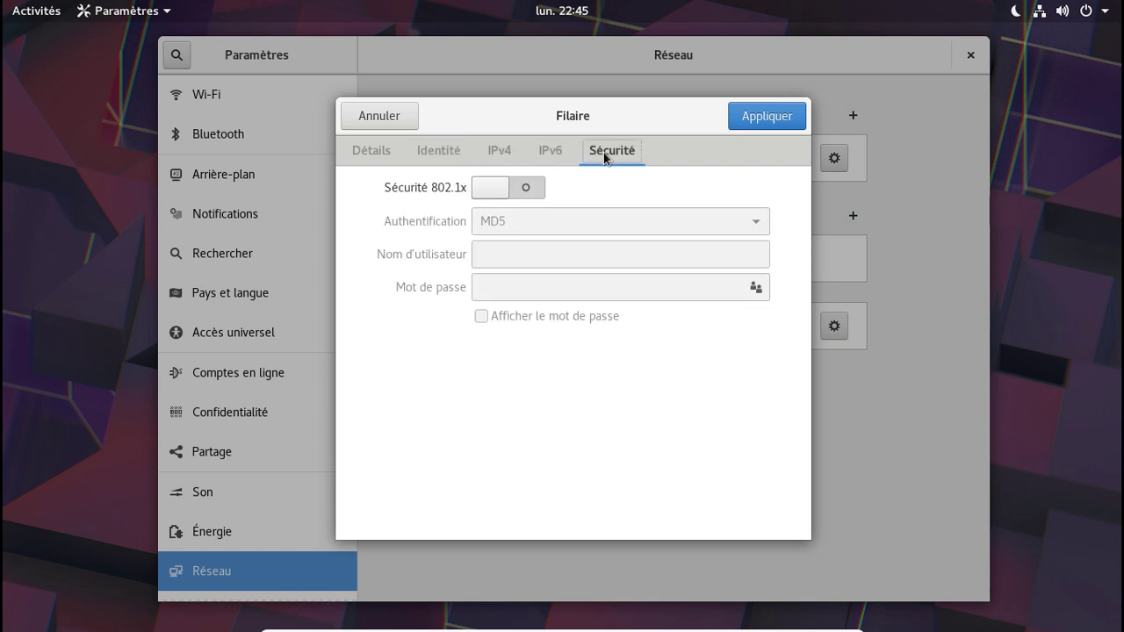
left_click(377, 116)
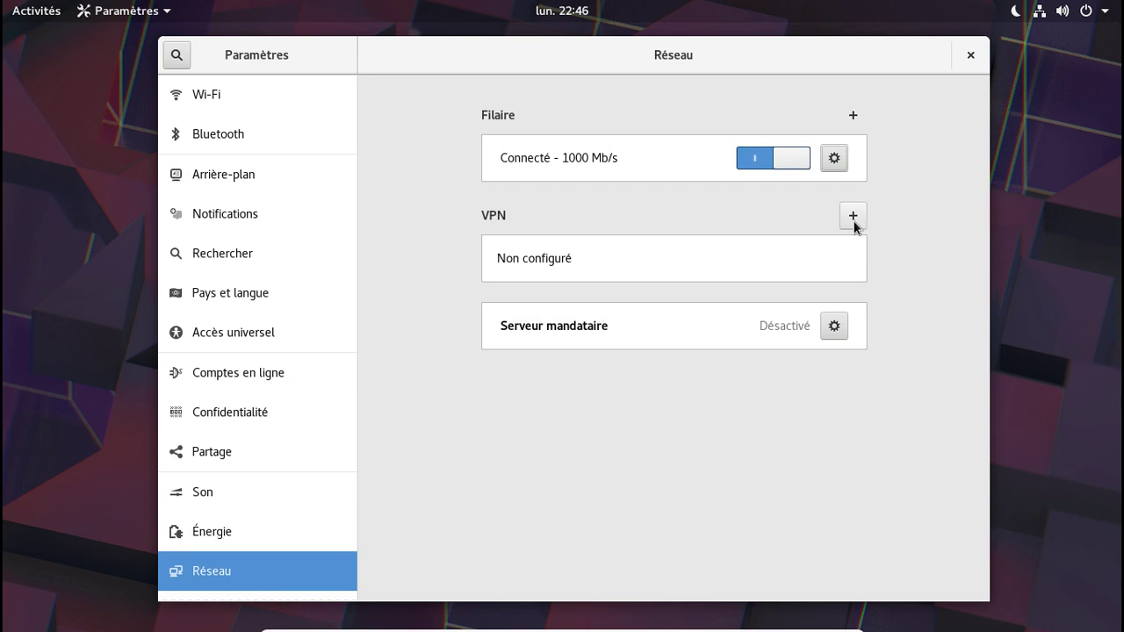
- View the options for adding a VPN in the Réseau settings and cancel without adding one
left_click(572, 261)
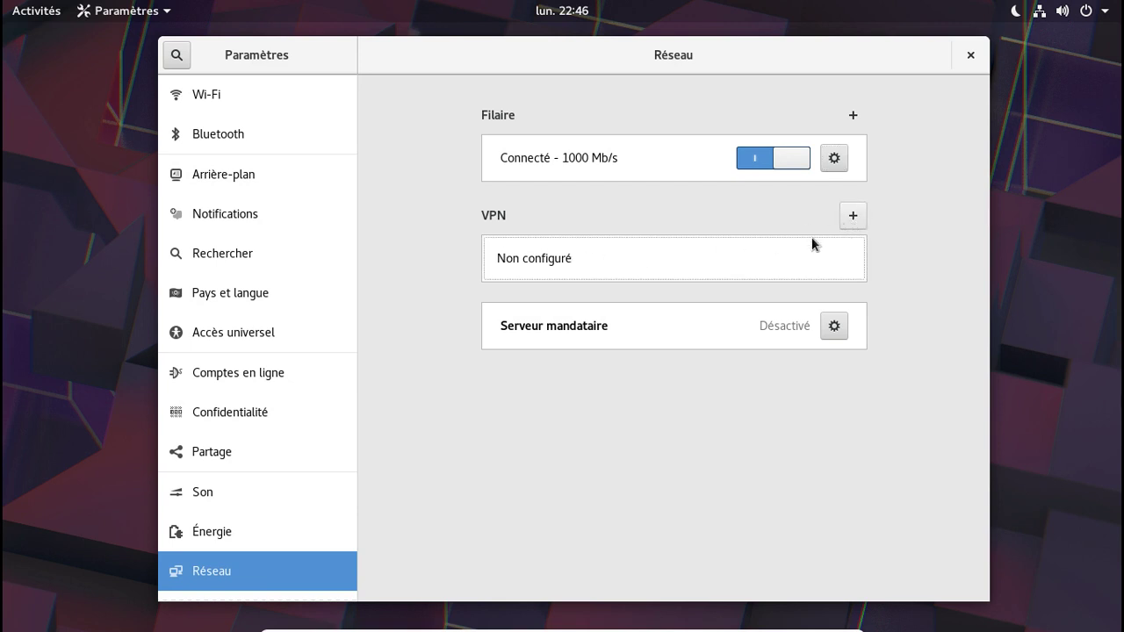
left_click(853, 217)
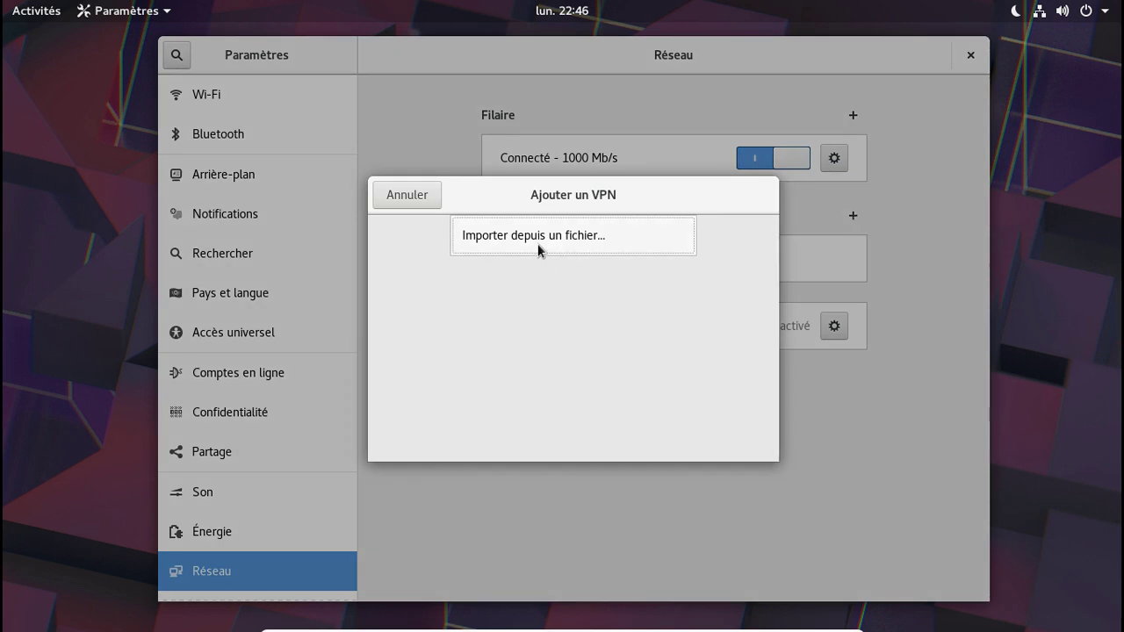
left_click(422, 199)
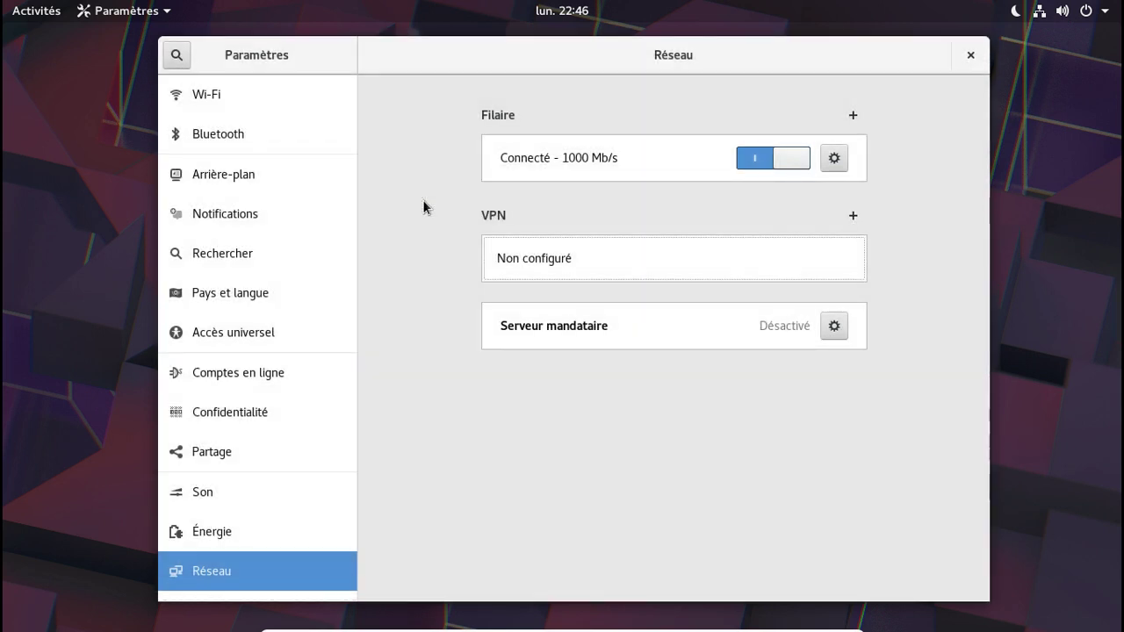
scroll(257, 395, "down", 2)
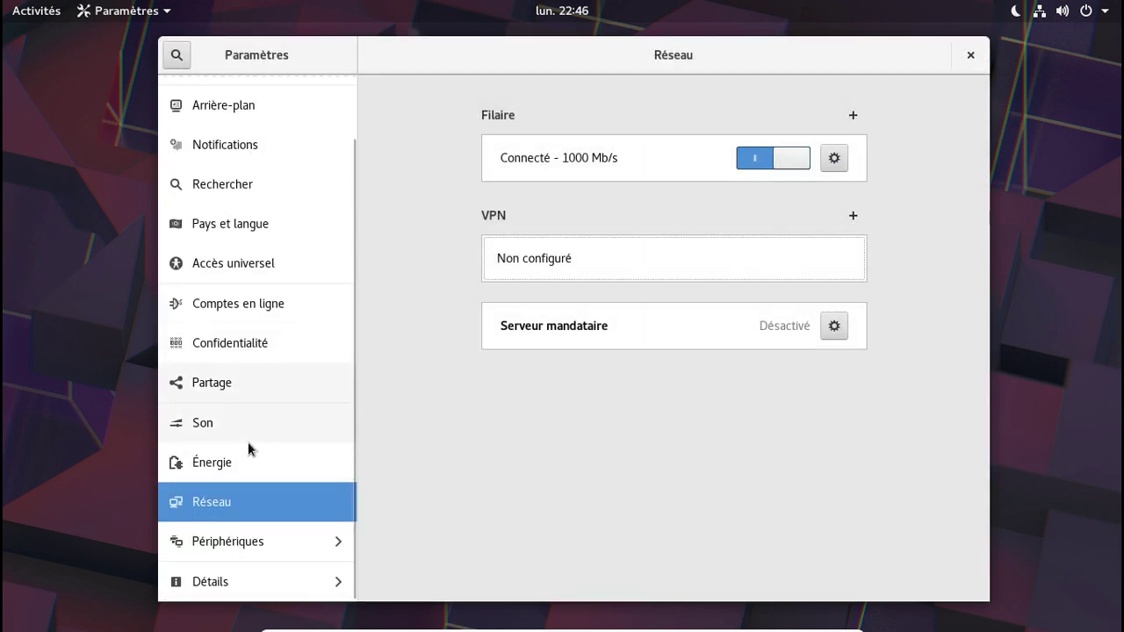
- Open the Périphériques settings at Imprimantes and attach the HP DeskJet 2130 series USB device to the virtual machine
left_click(269, 531)
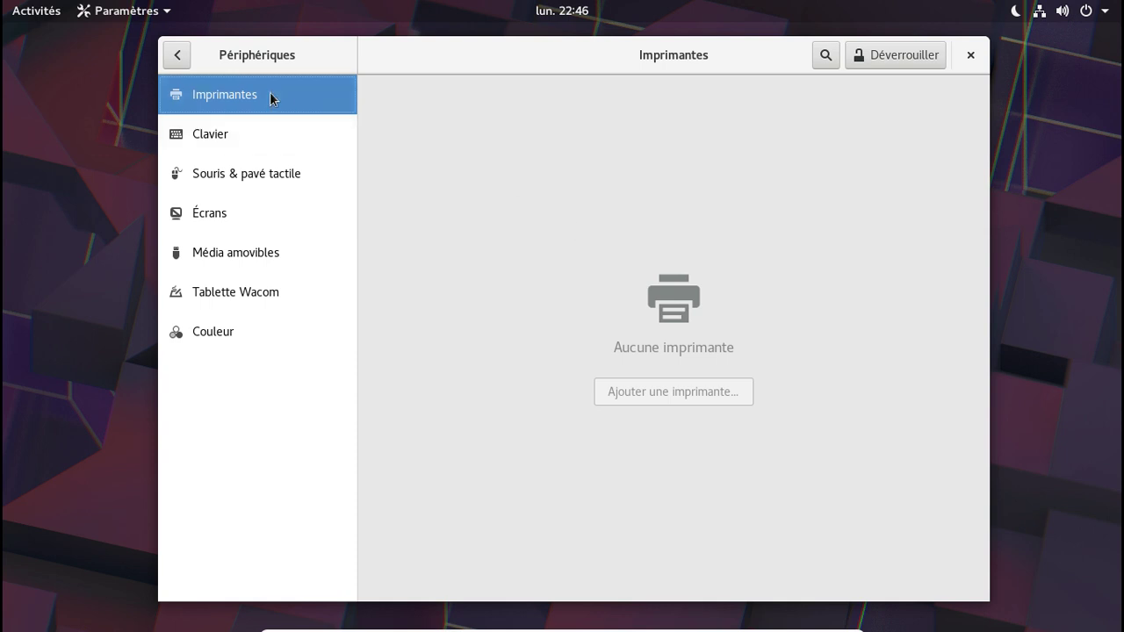
mouse_move(518, 629)
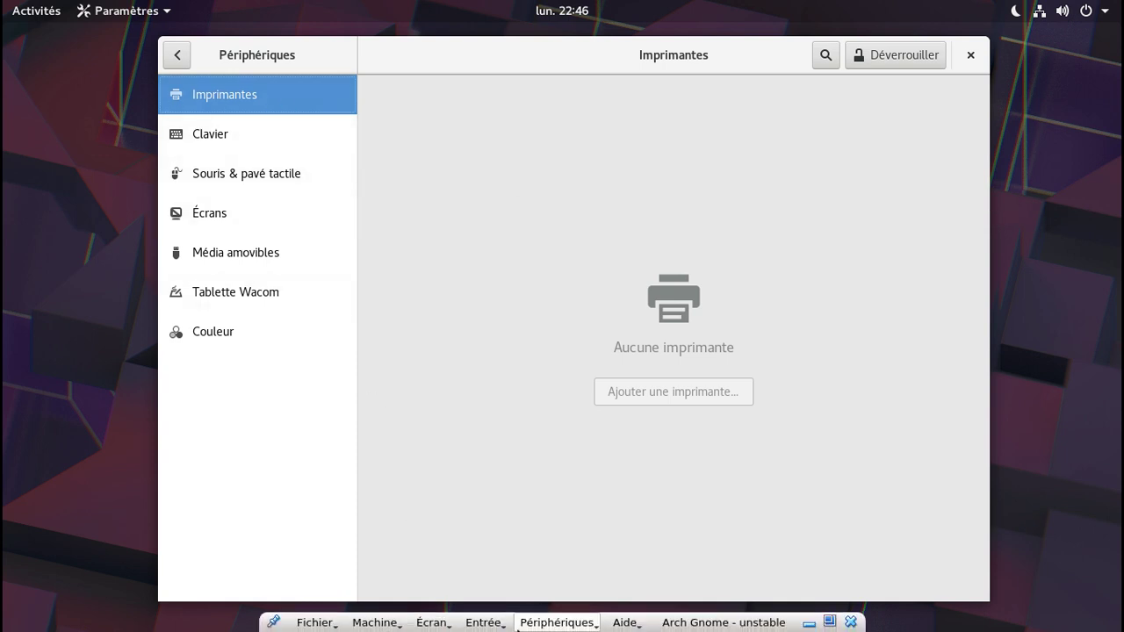
left_click(558, 623)
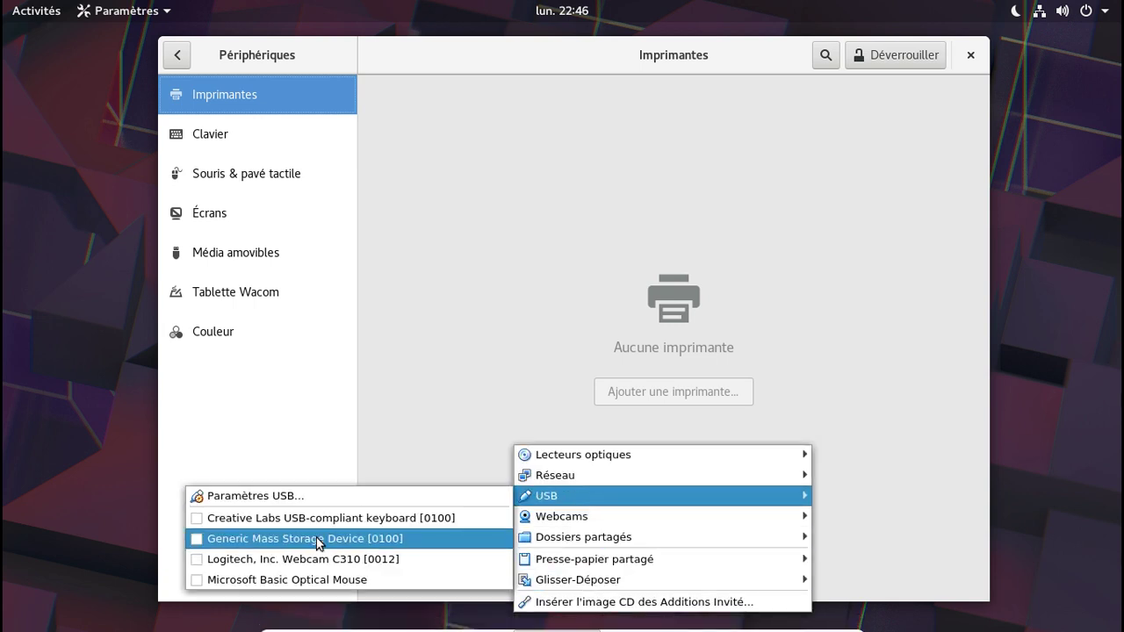
left_click(413, 445)
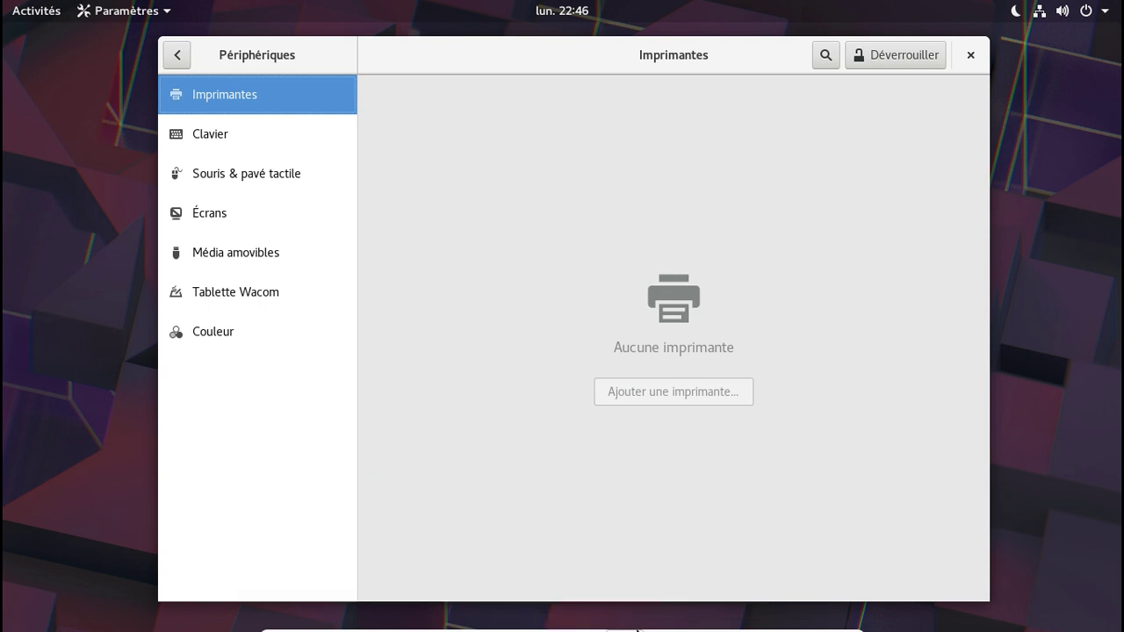
left_click(573, 626)
mouse_move(587, 496)
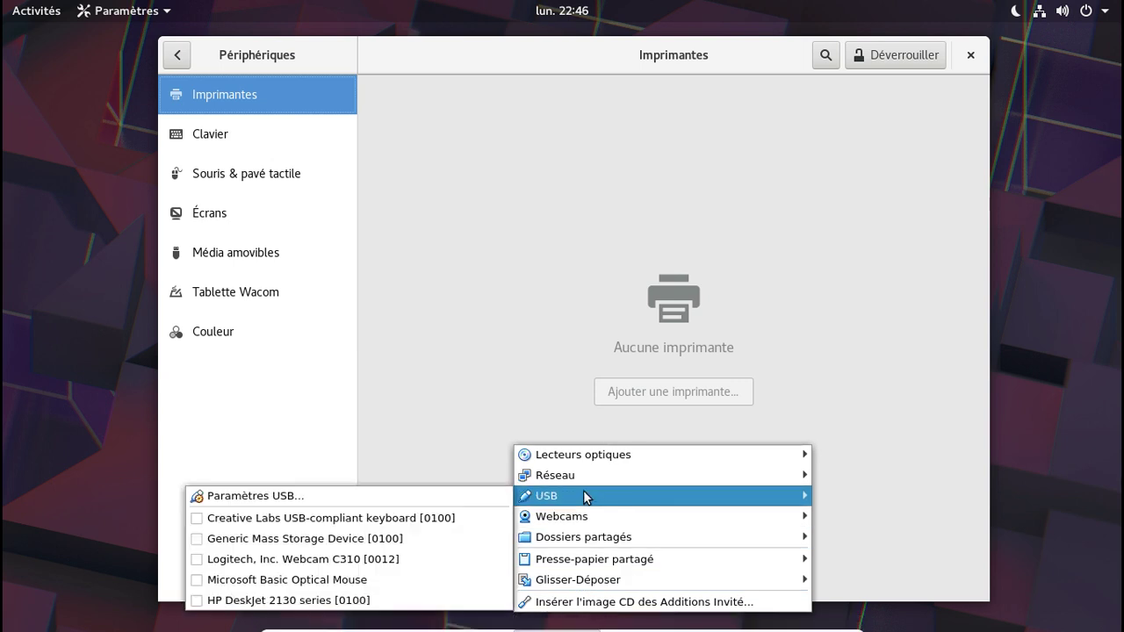
left_click(334, 600)
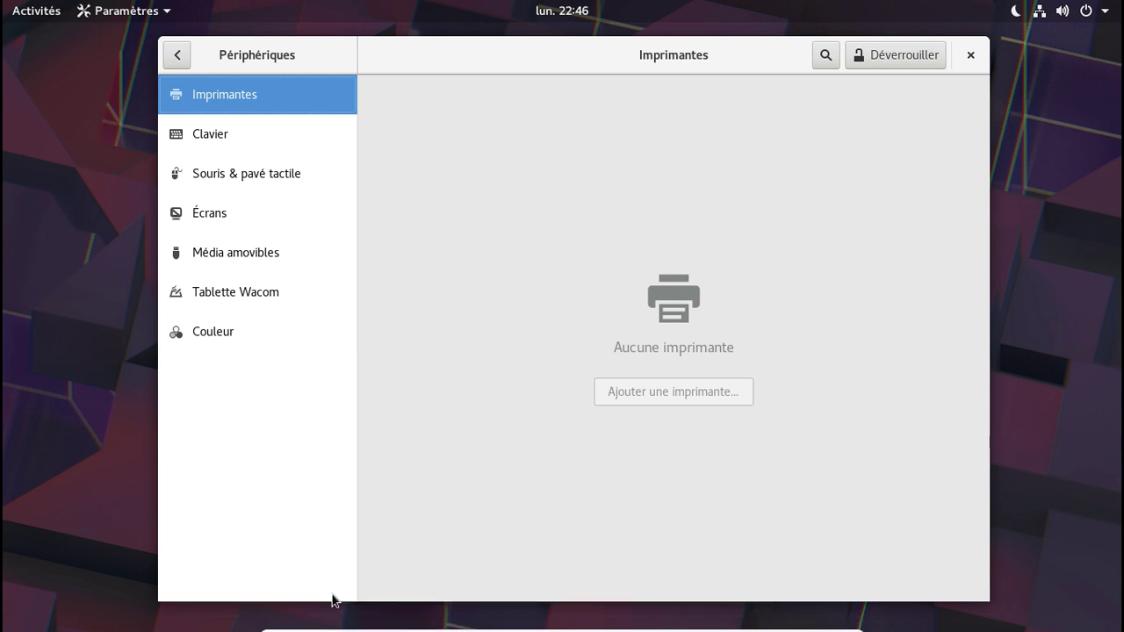
- Unlock the Imprimantes settings by authenticating with the administrator password
left_click(879, 60)
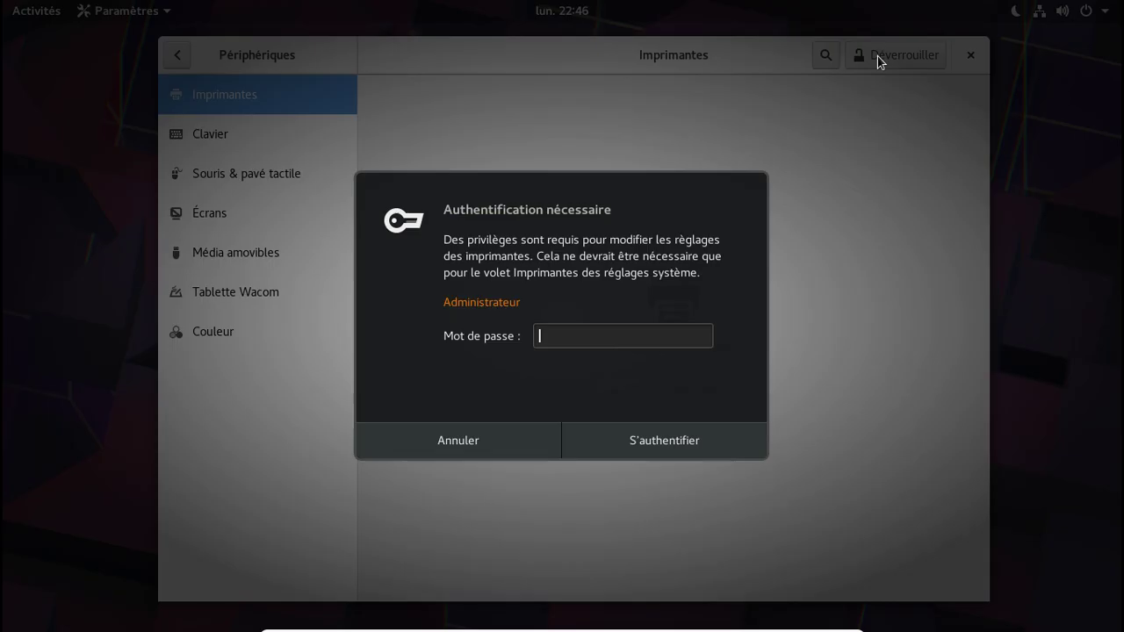
type("•••")
key("BackSpace")
key("BackSpace")
key("BackSpace")
type("••••••••")
key("Return")
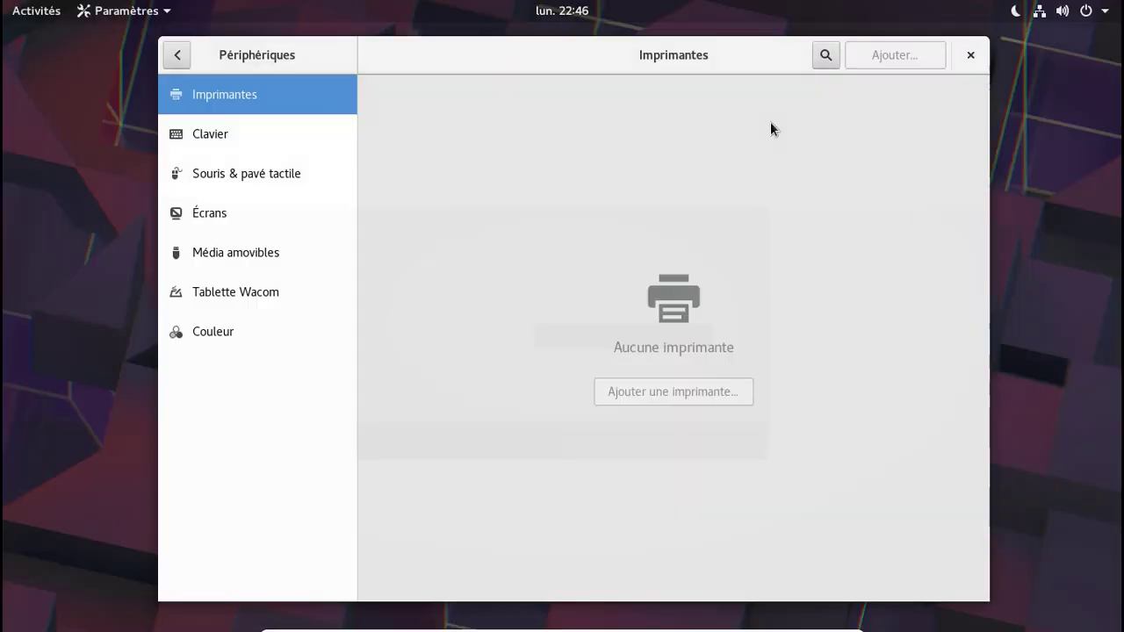
- Try to add the detected DeskJet-2130 USB printer
left_click(673, 393)
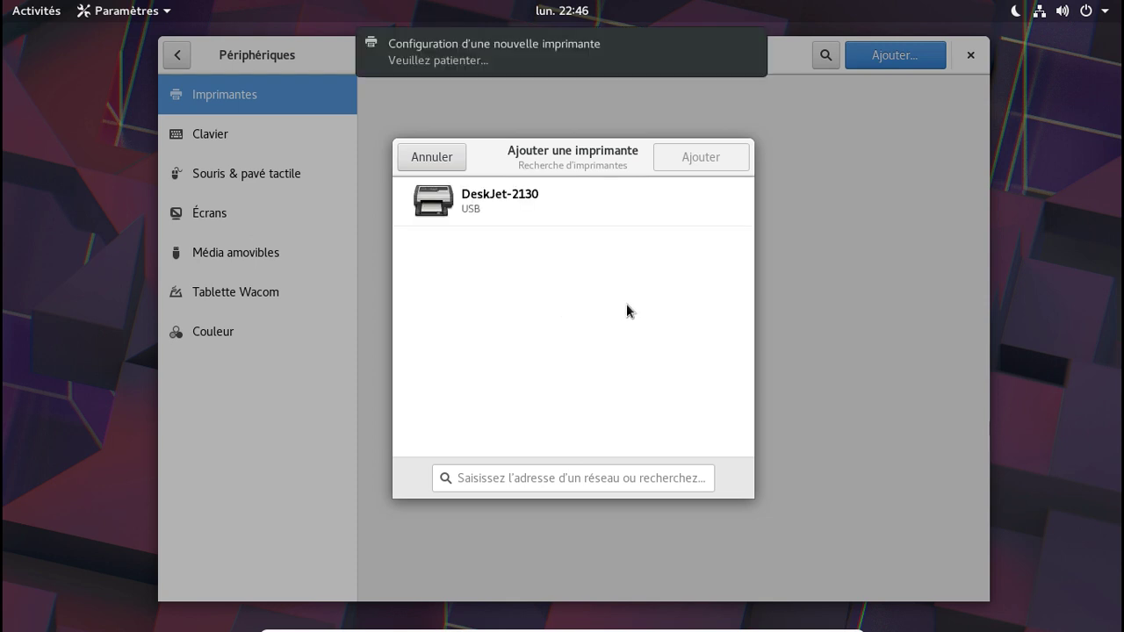
left_click(607, 215)
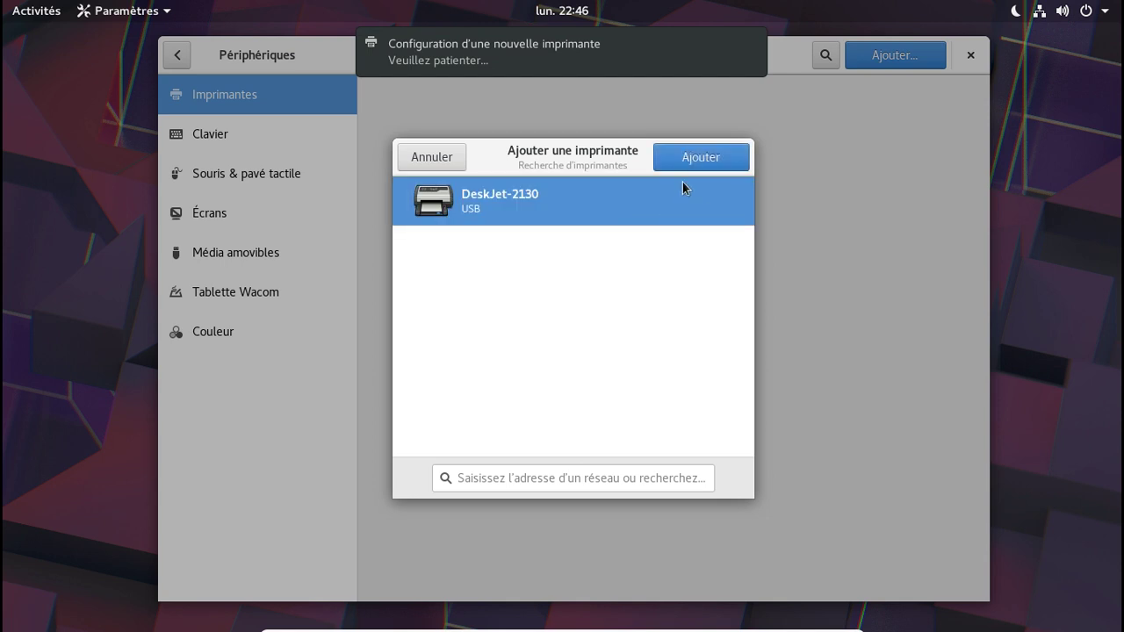
left_click(686, 161)
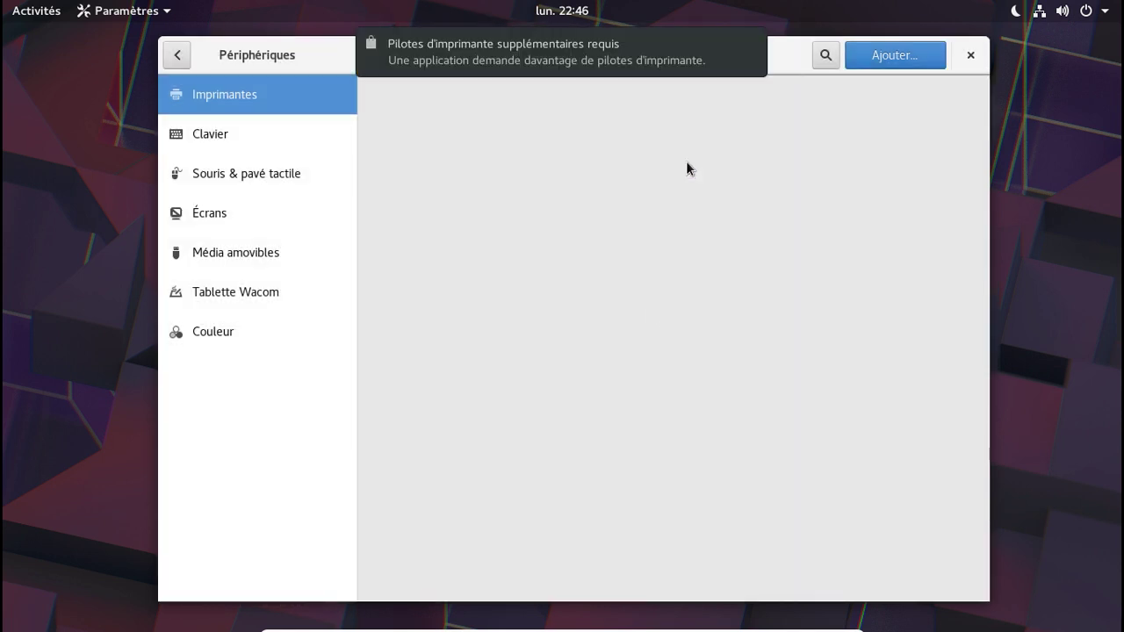
- Look up the required additional printer drivers in Logiciels and close it
mouse_move(620, 74)
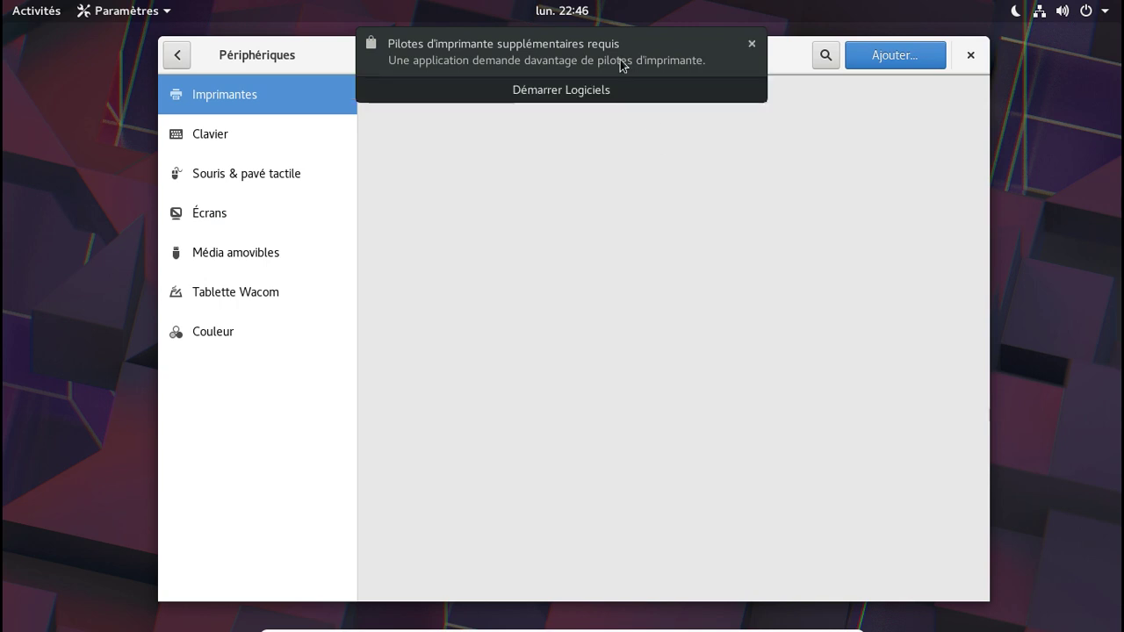
left_click(587, 89)
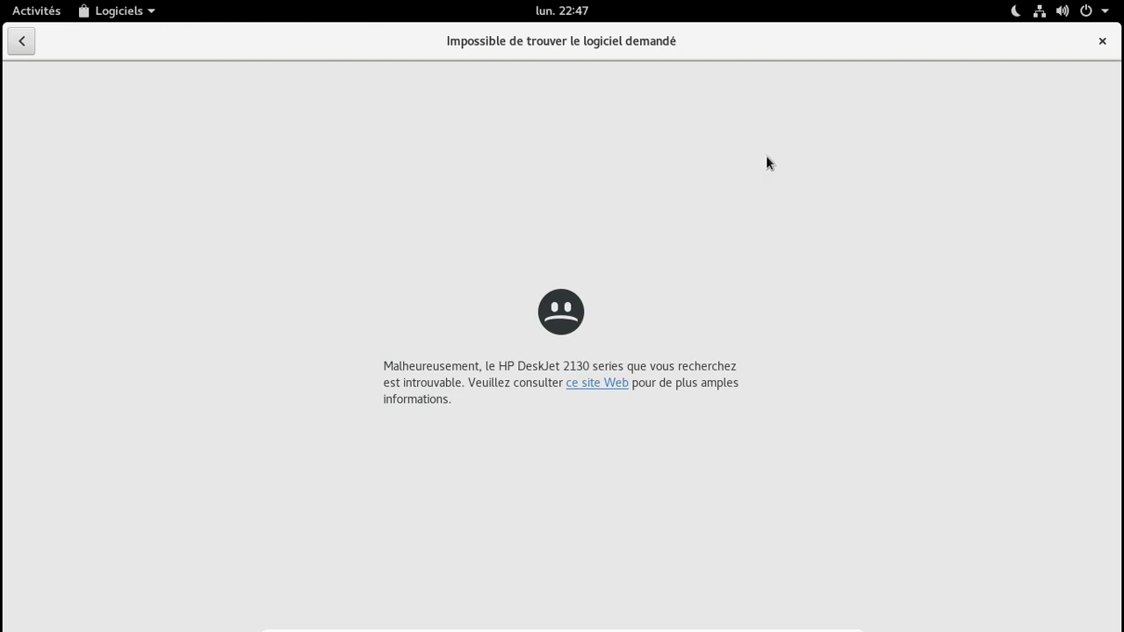
left_click(1100, 41)
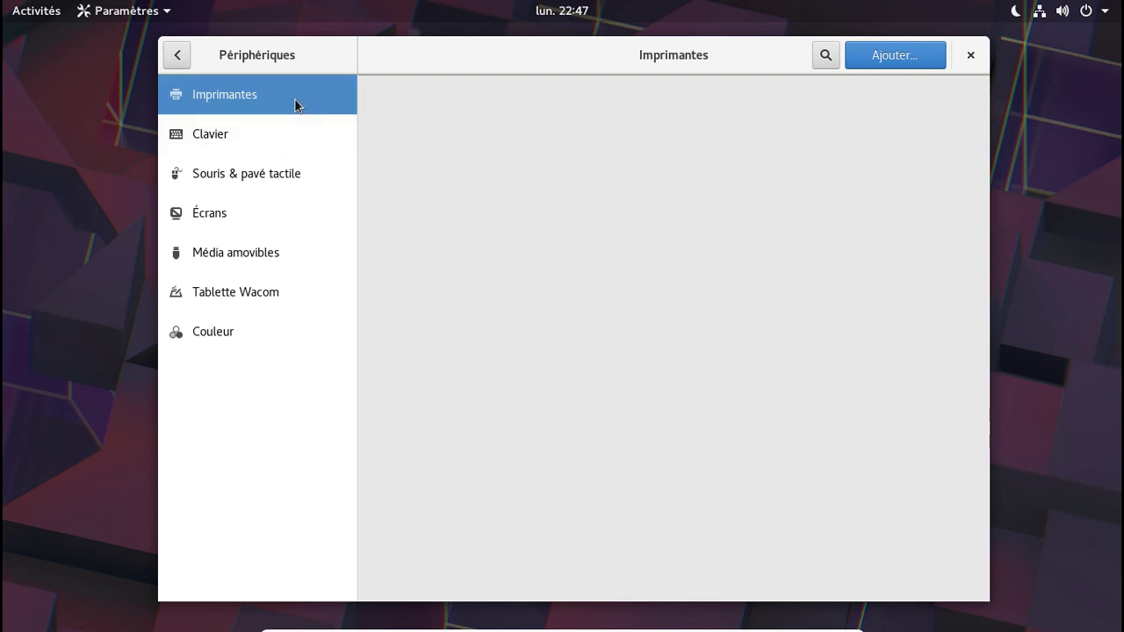
- Reload the Imprimantes page by visiting Clavier and returning, and add the DeskJet-2130 USB printer again
left_click(268, 136)
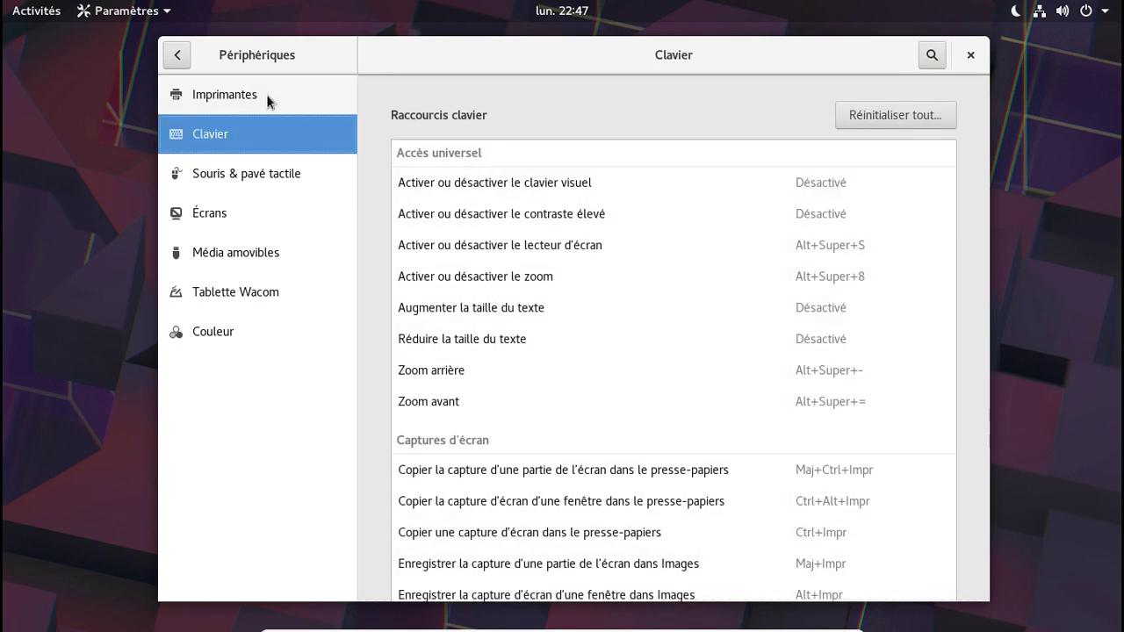
left_click(266, 94)
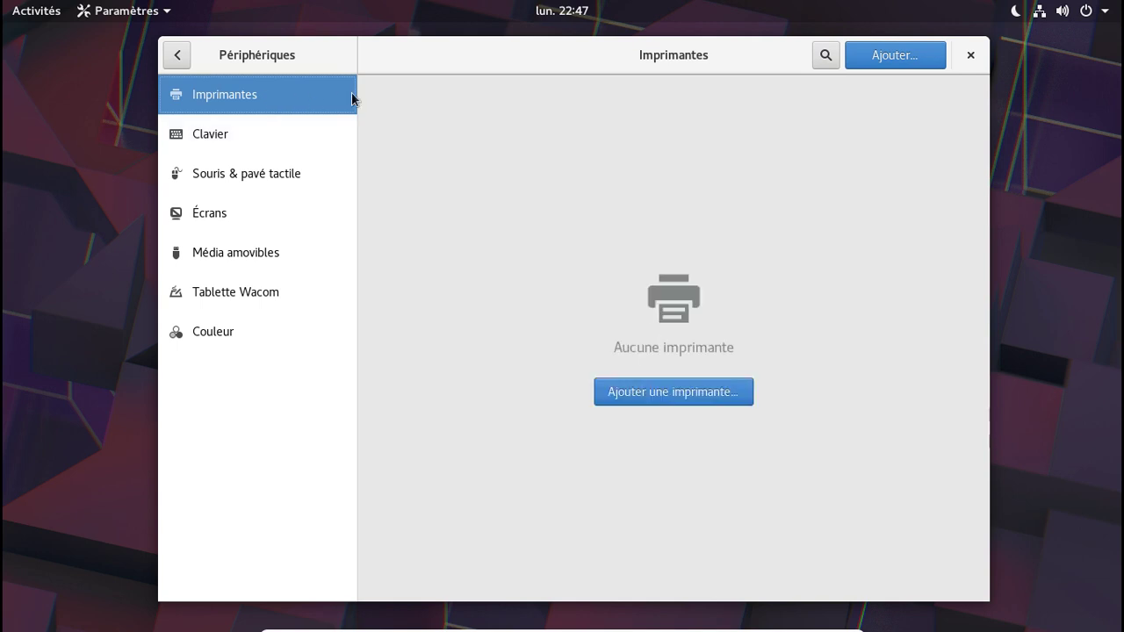
left_click(896, 56)
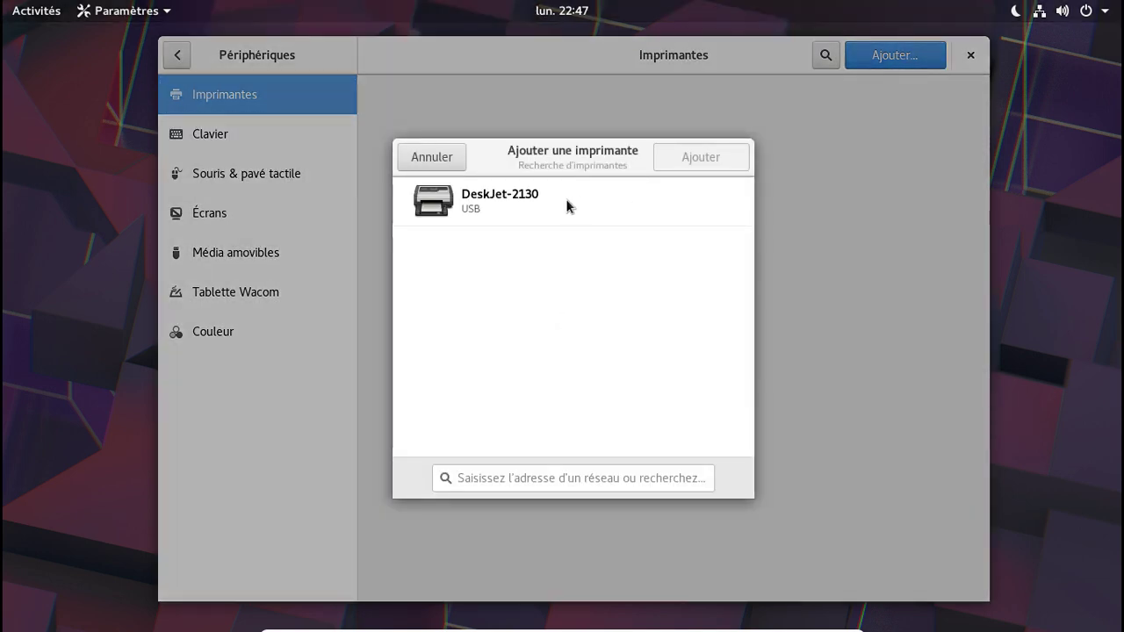
left_click(546, 195)
left_click(704, 156)
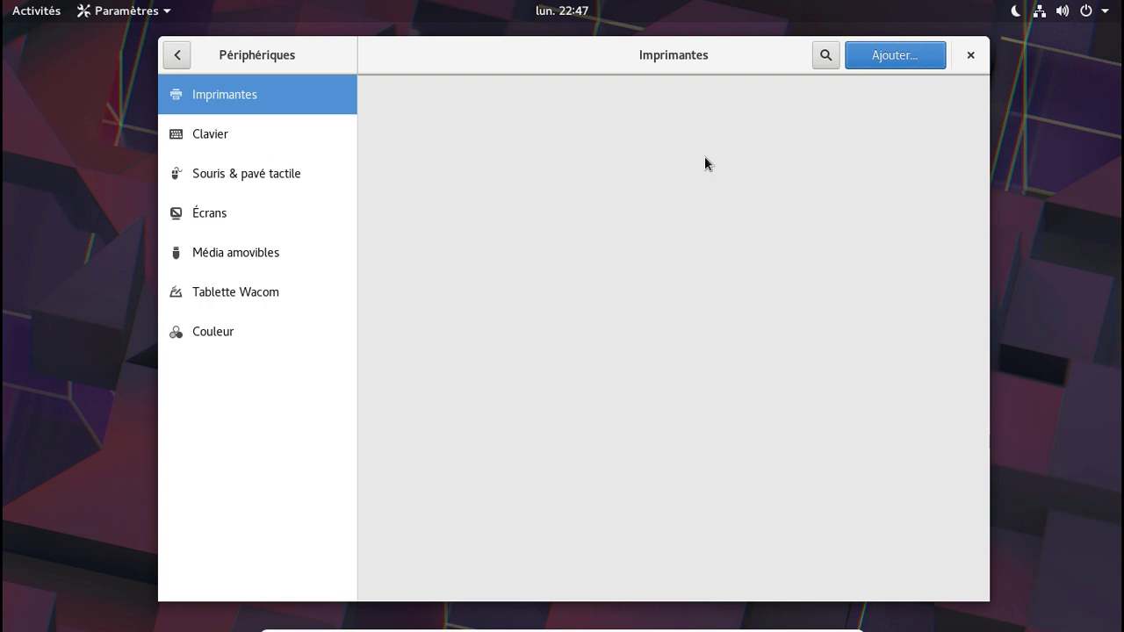
- Search the desktop's applications for "hp", open HP Device Manager to view the printer, and close it
left_click(46, 14)
left_click(479, 57)
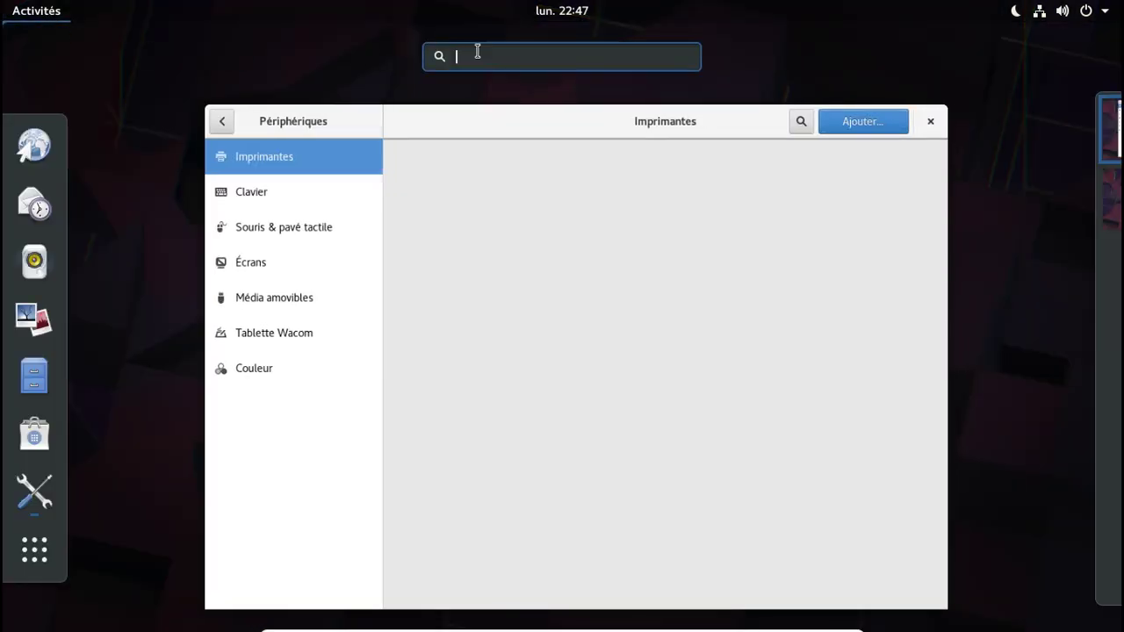
type("h")
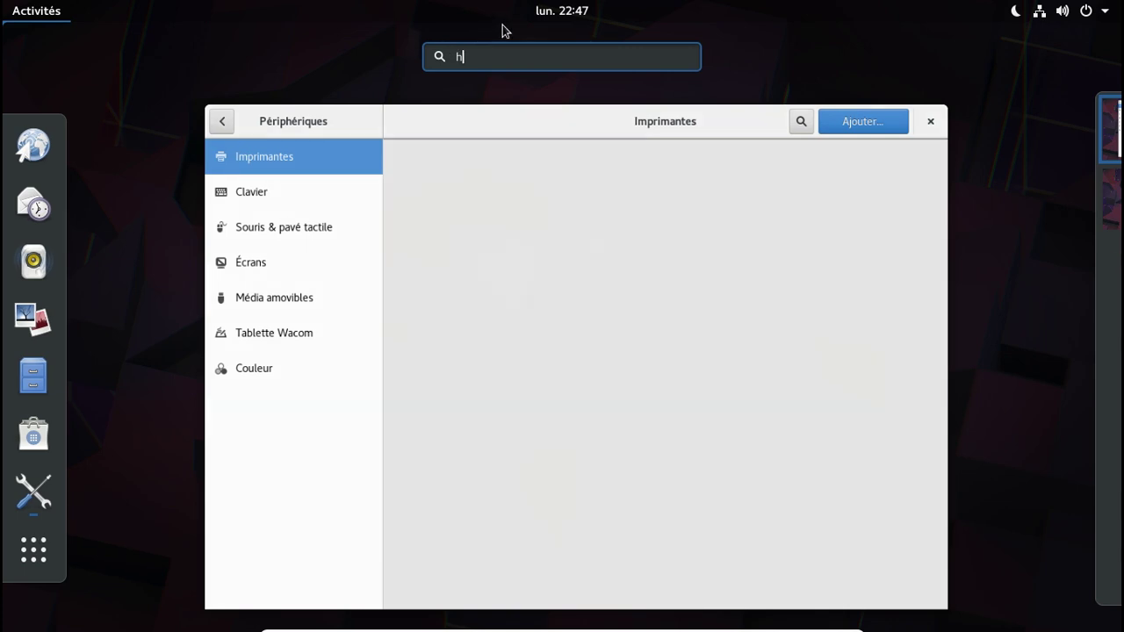
type("plip")
key("BackSpace")
key("BackSpace")
key("BackSpace")
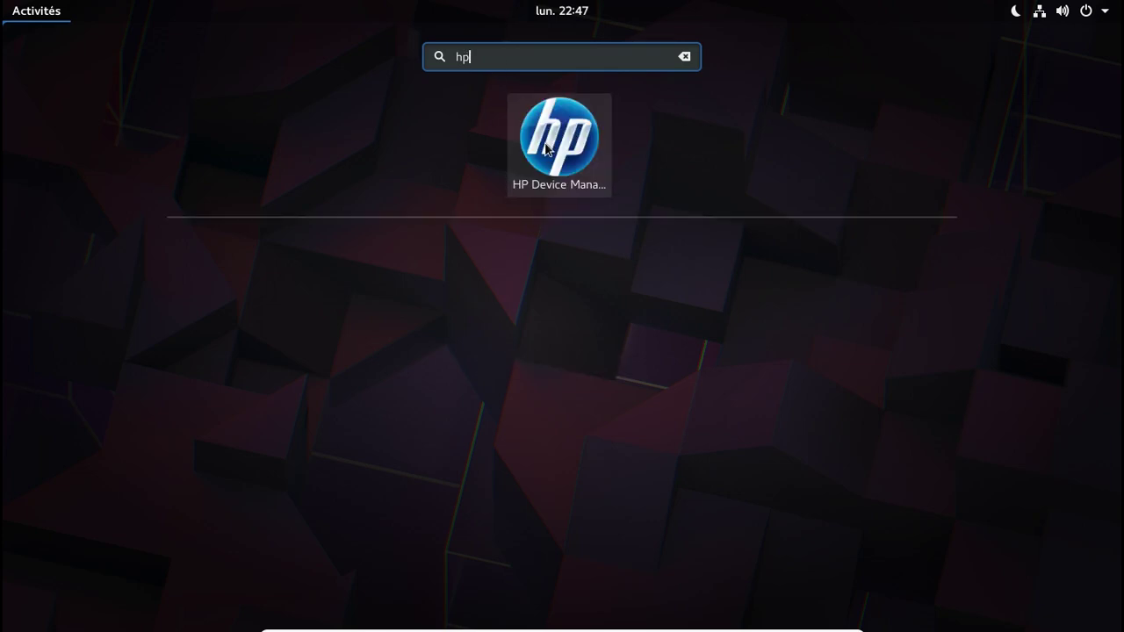
left_click(545, 148)
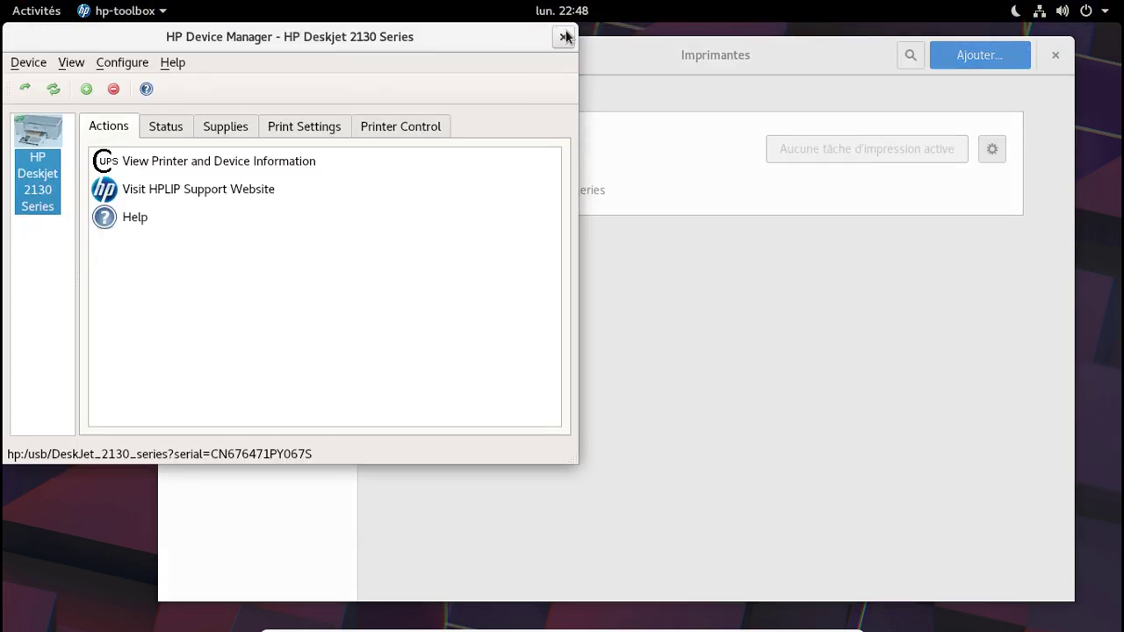
left_click(564, 37)
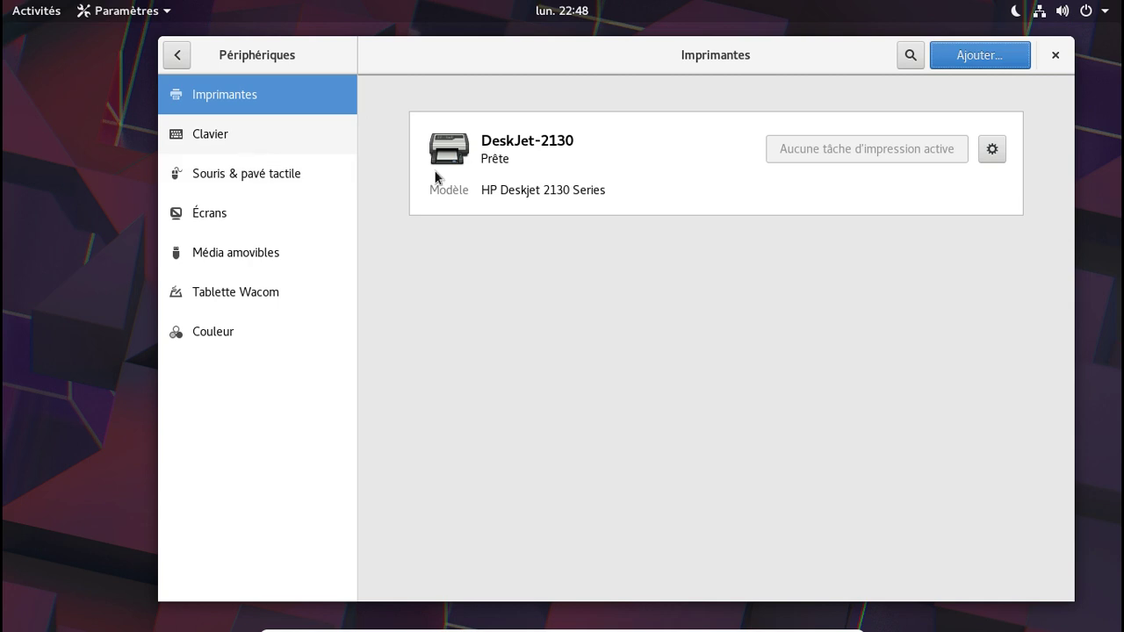
- View the DeskJet-2130 printer's available options and browse the keyboard shortcuts in the Clavier settings
left_click(993, 151)
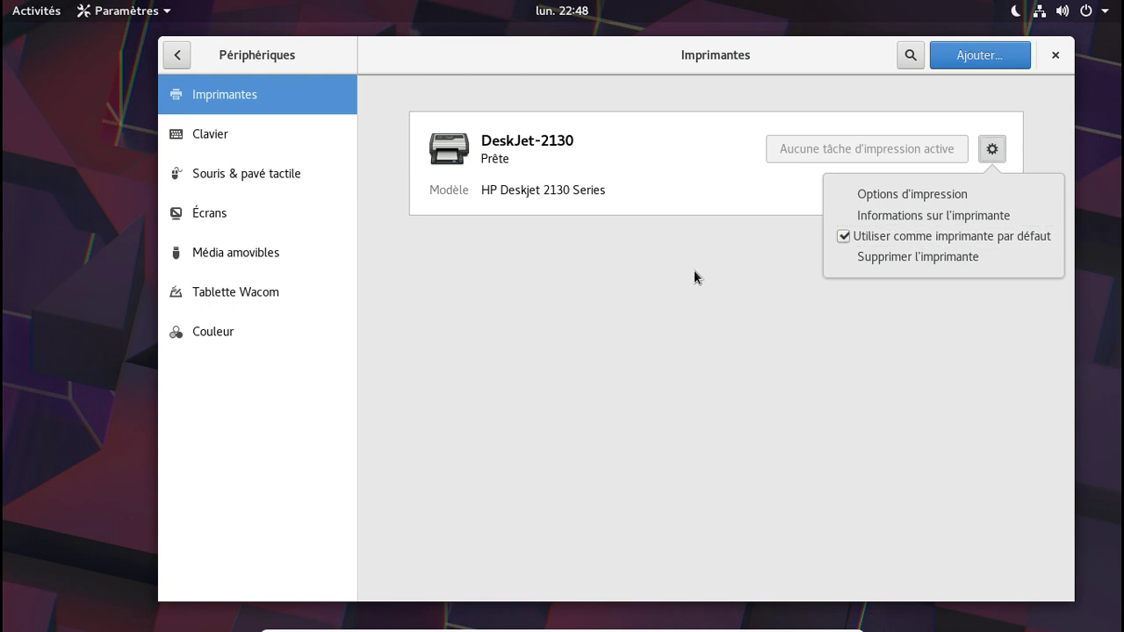
left_click(212, 143)
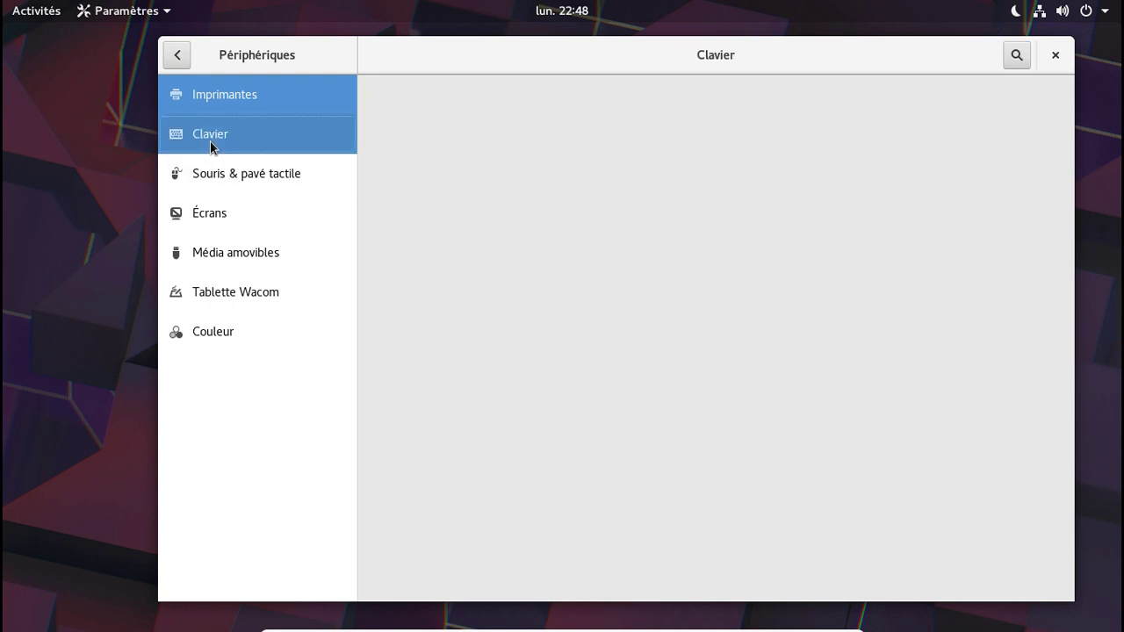
scroll(673, 247, "down", 5)
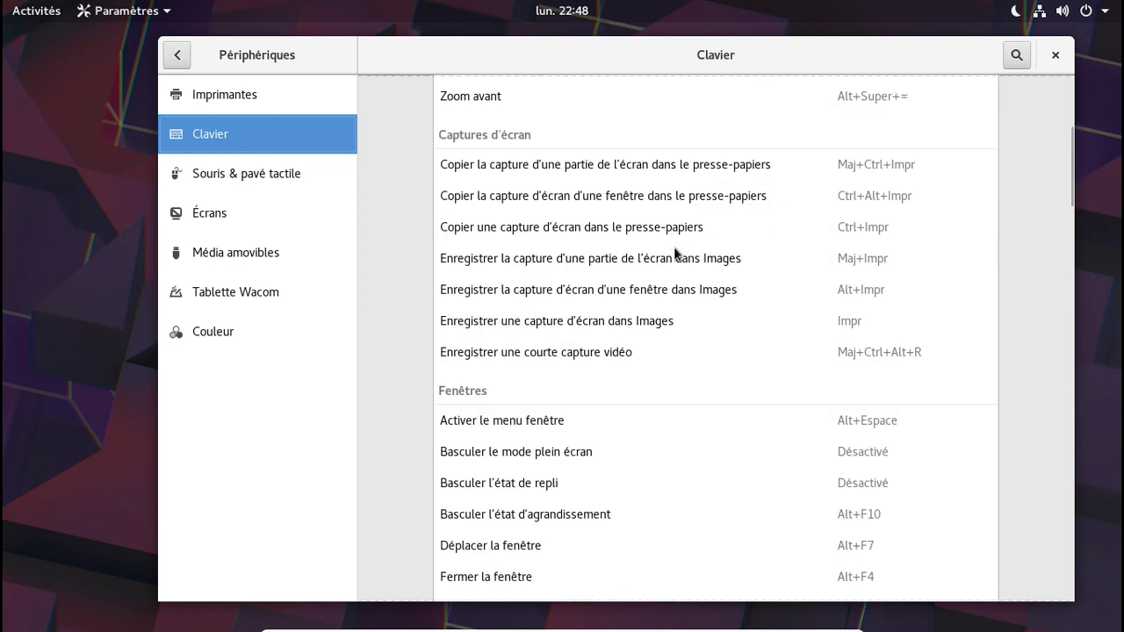
- Review the Souris & pavé tactile and Écrans settings, including the Mode nuit options, without changing anything
left_click(296, 174)
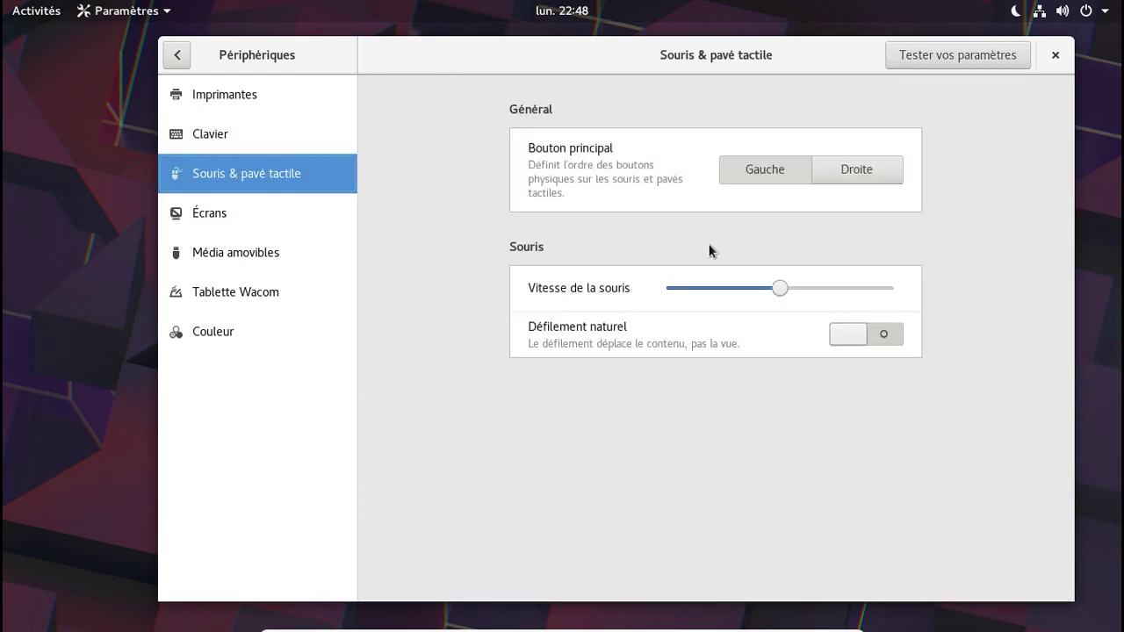
left_click(298, 215)
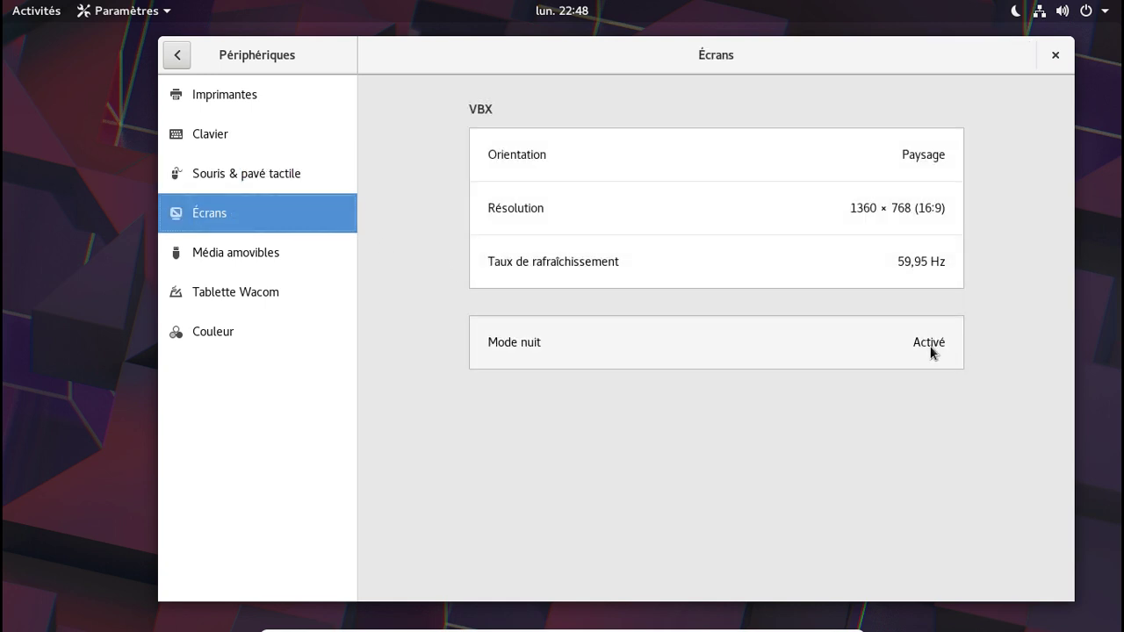
left_click(932, 351)
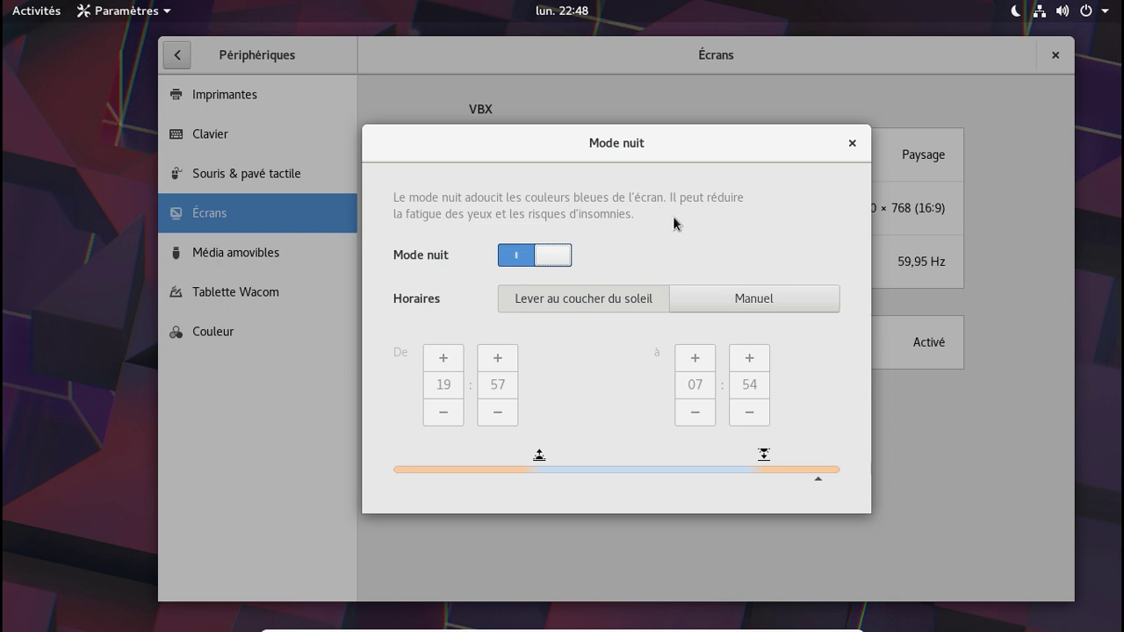
left_click(852, 149)
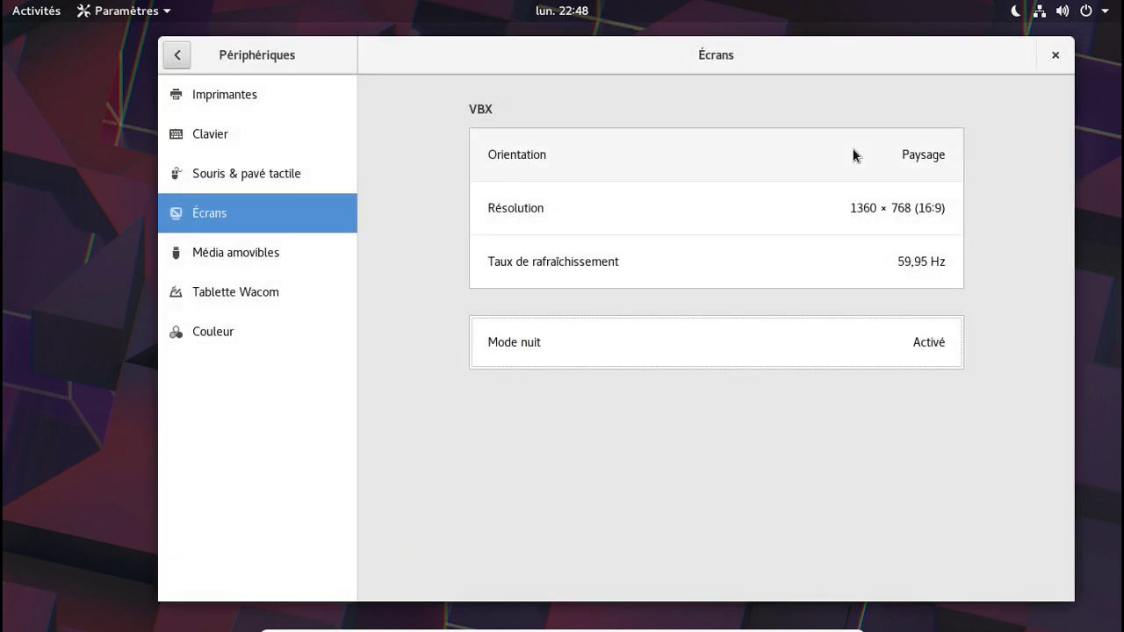
- View the Média amovibles, Tablette Wacom and Couleur settings, checking both the Stylet and Tablette pages
left_click(295, 252)
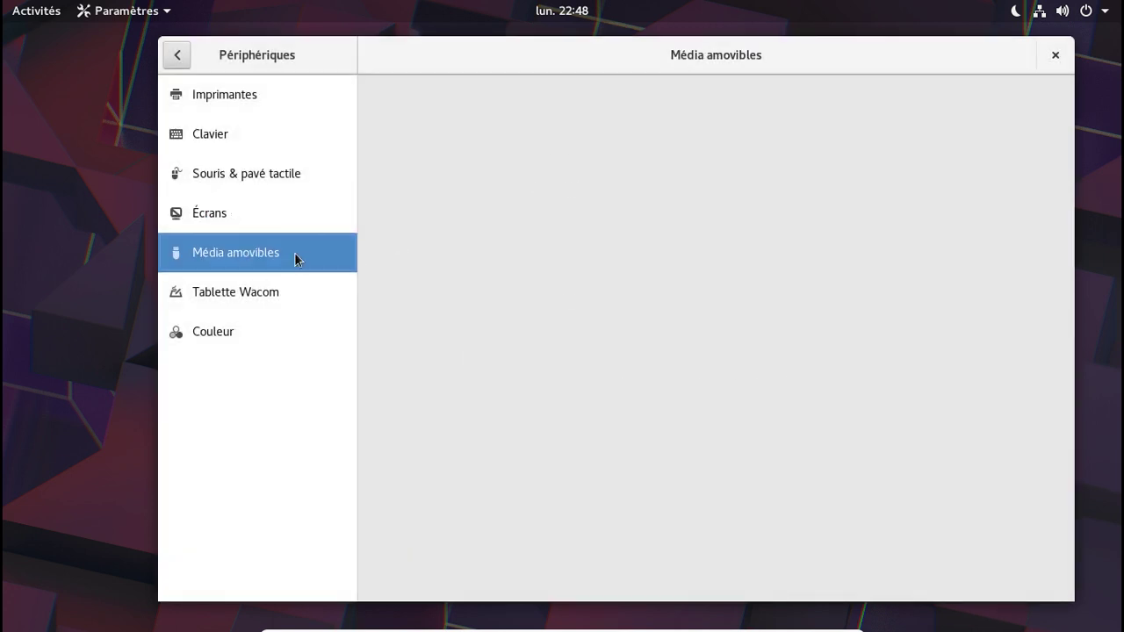
left_click(253, 291)
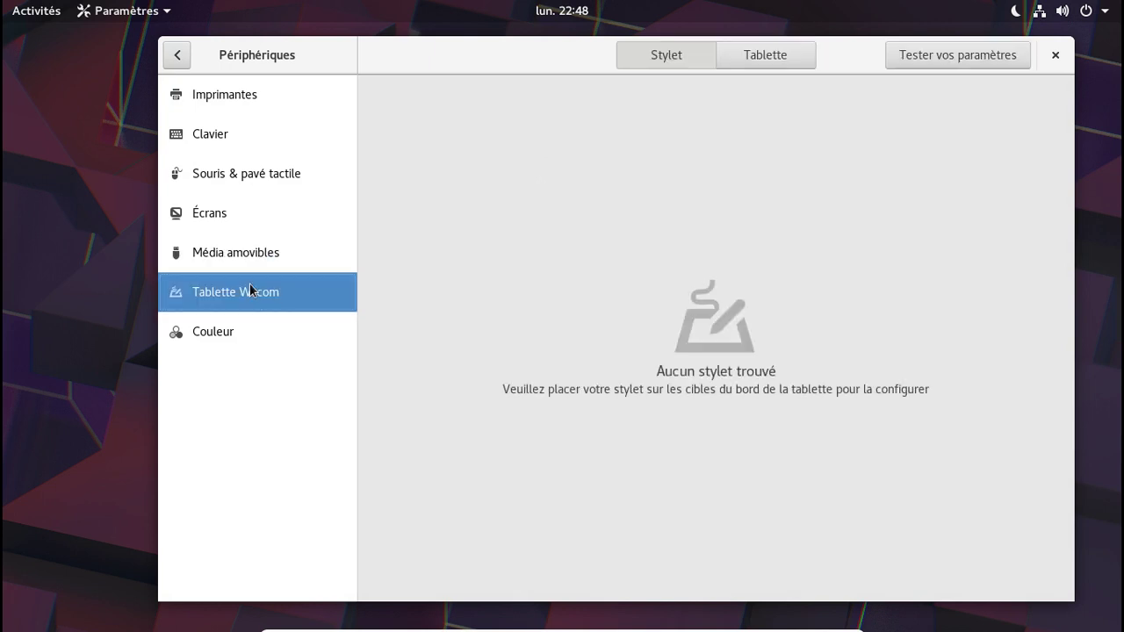
left_click(746, 64)
left_click(667, 64)
left_click(221, 329)
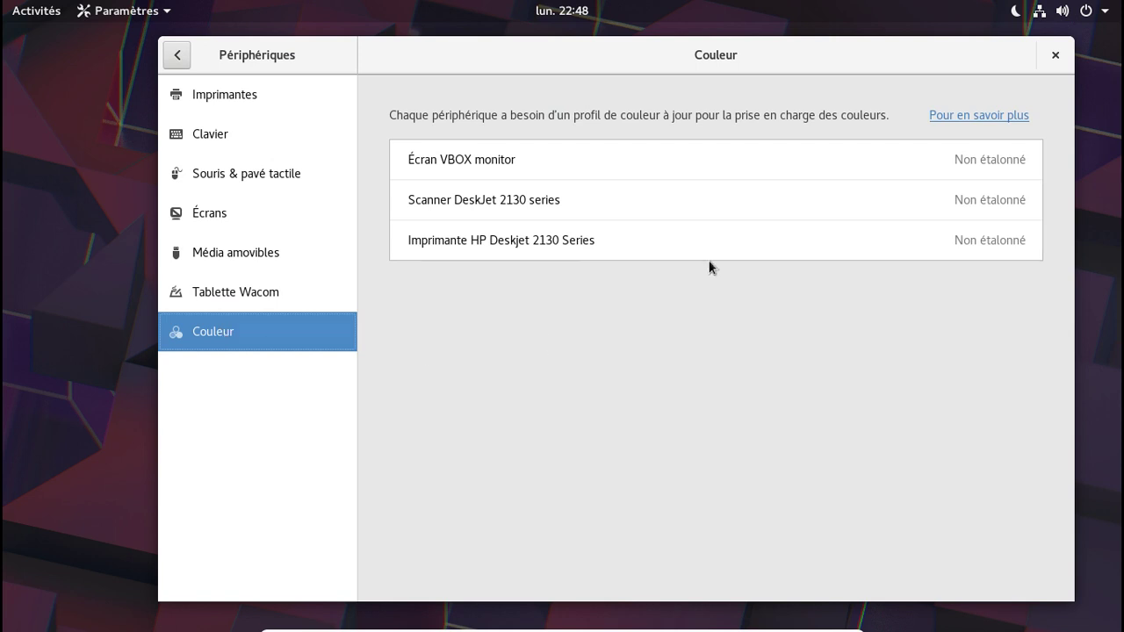
- Leave the Périphériques settings and view the system information on the À propos page of Détails
left_click(177, 54)
scroll(311, 508, "down", 2)
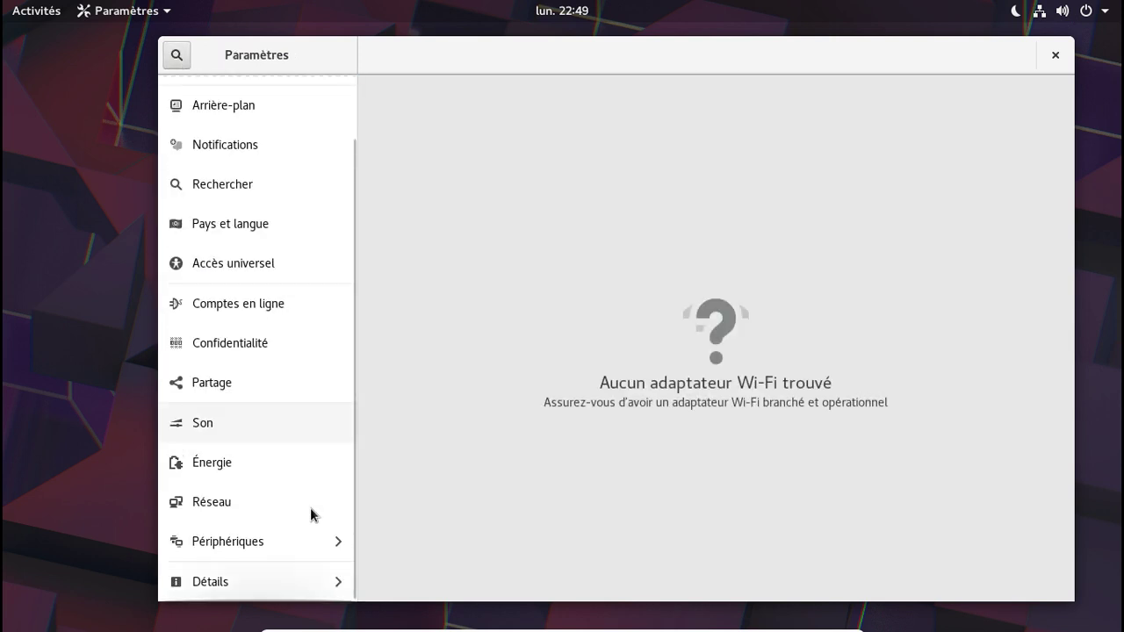
left_click(247, 579)
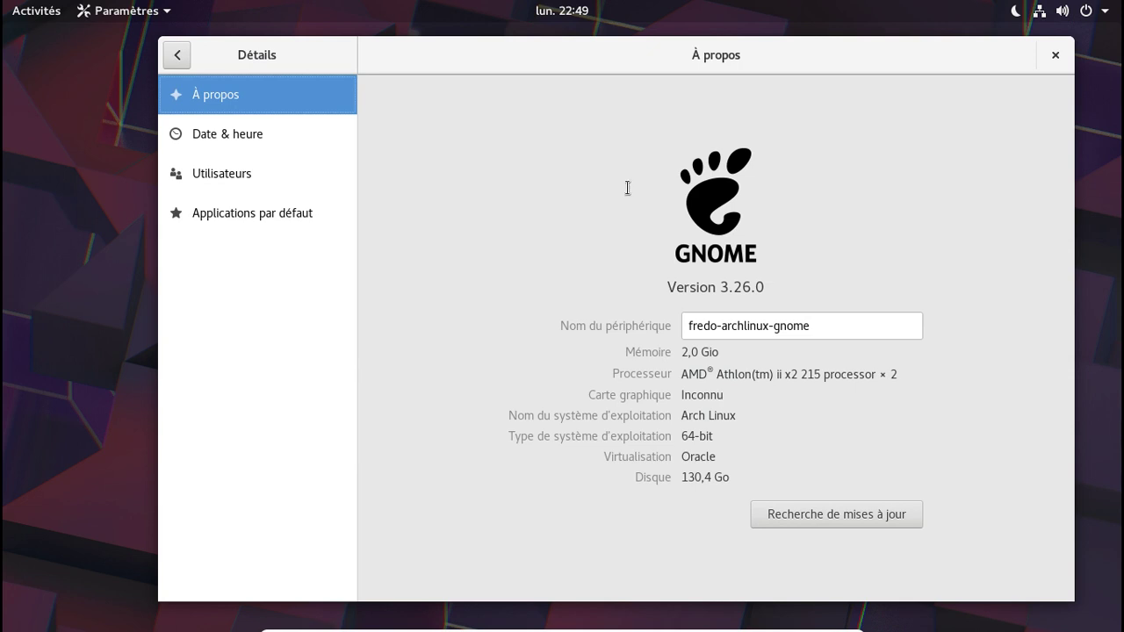
- Turn on automatic date and time and automatic time zone in Date & heure, and dismiss the HPLIP Status Service error
left_click(256, 142)
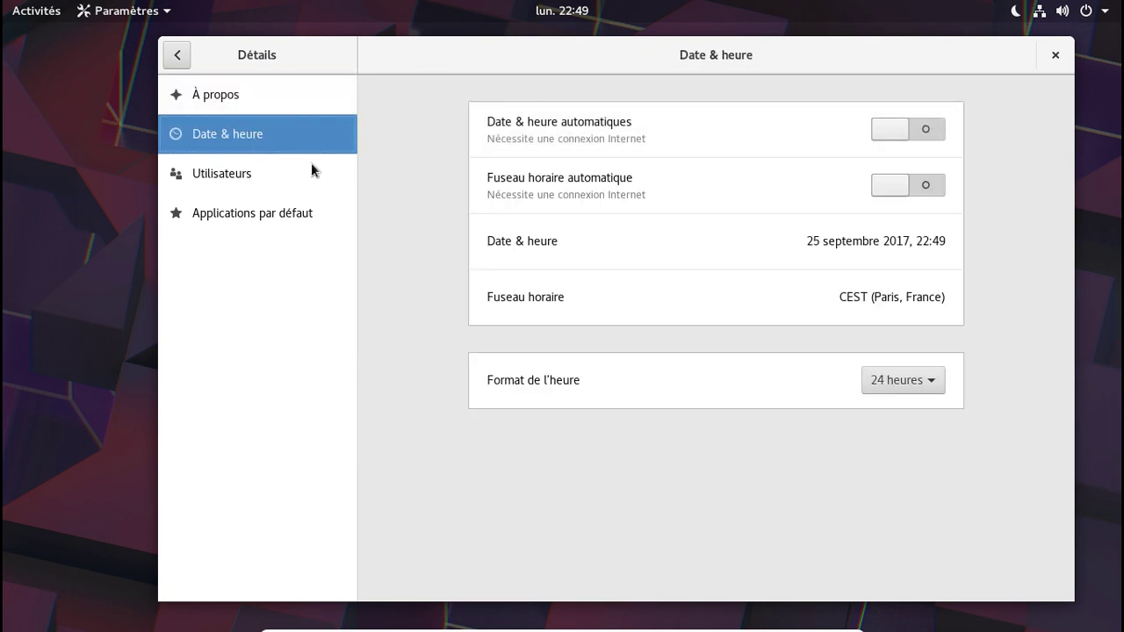
left_click(889, 130)
left_click(894, 190)
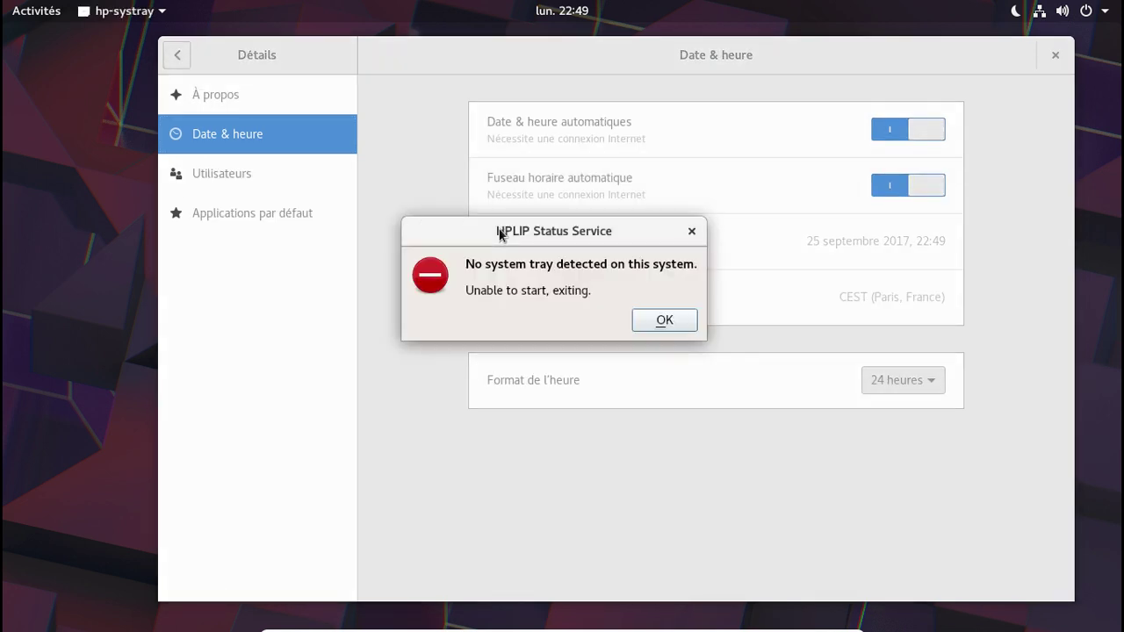
left_click(660, 320)
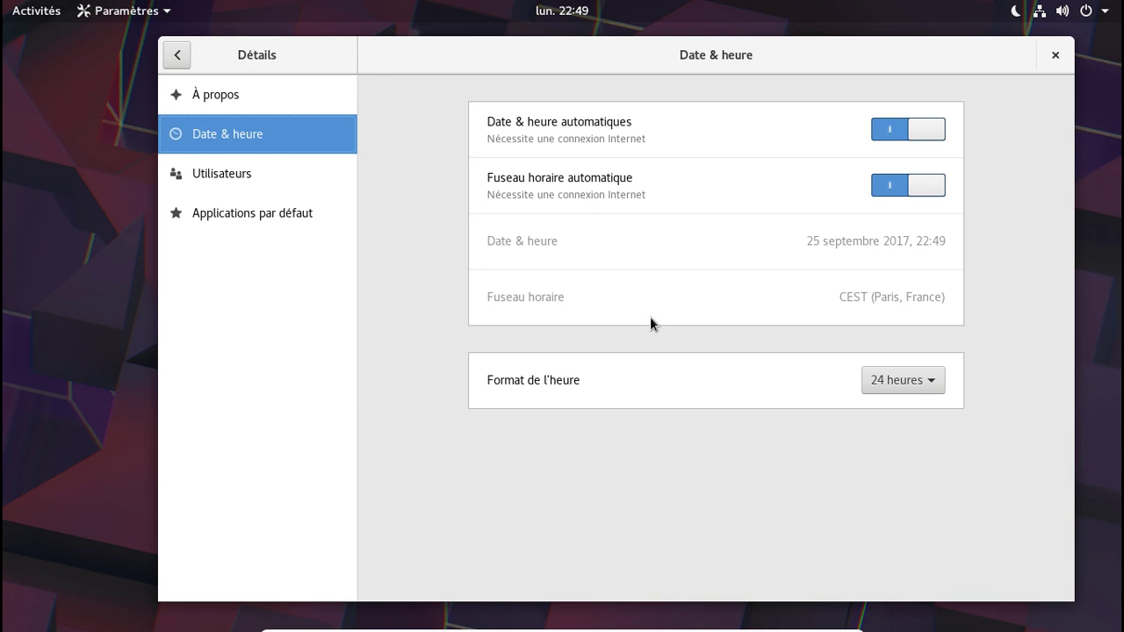
- View the Utilisateurs and Applications par défaut pages, including the Sites Web choices, and close the settings
left_click(284, 174)
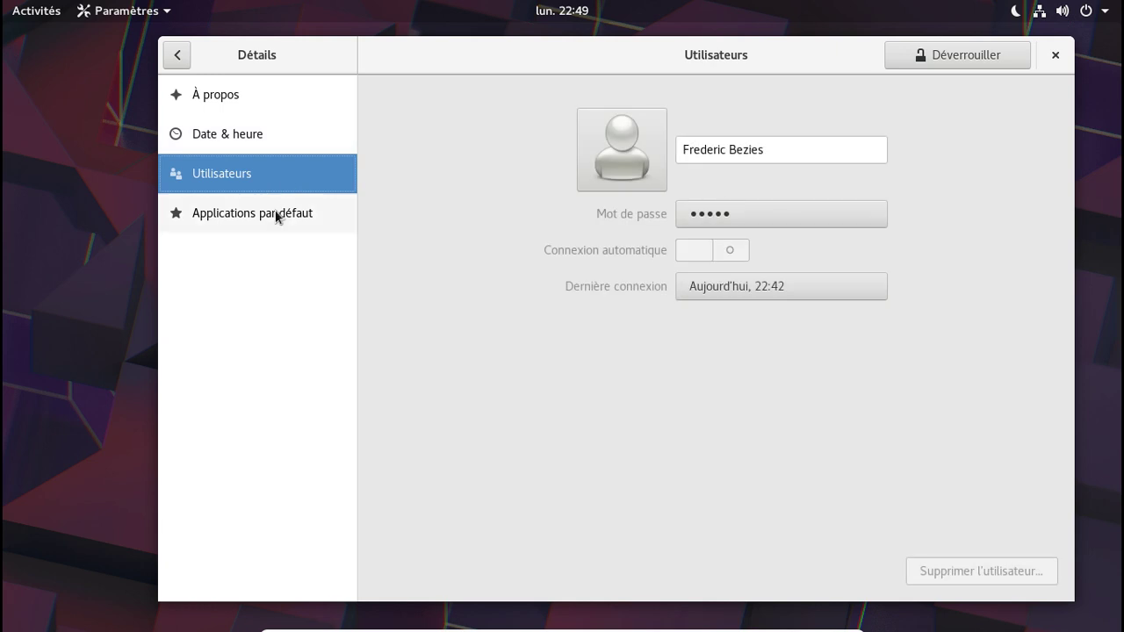
left_click(275, 212)
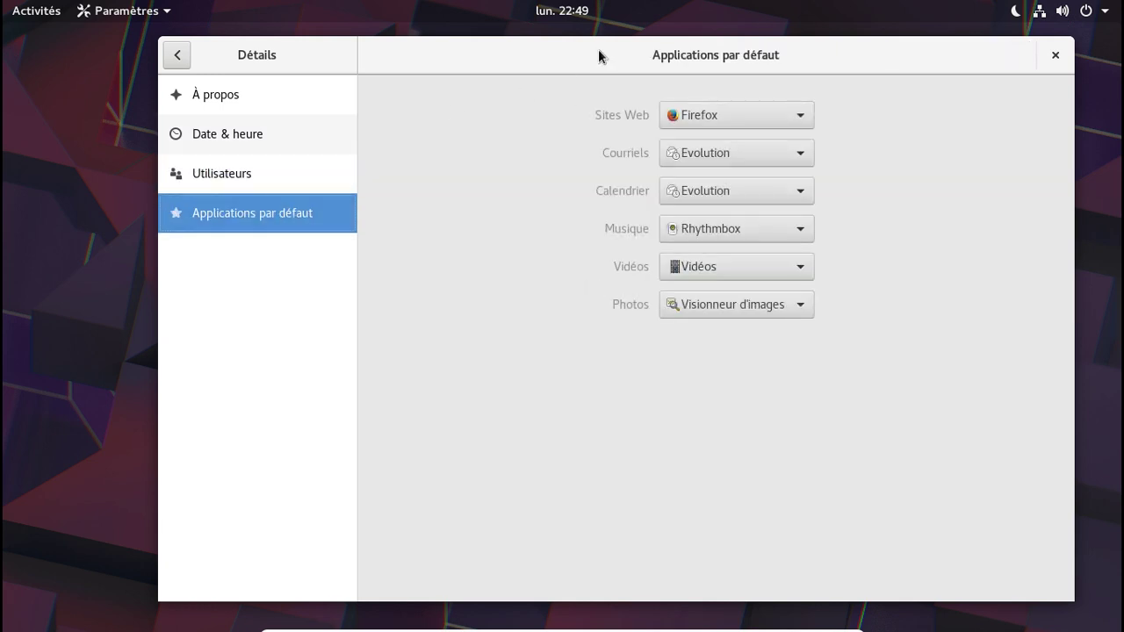
left_click(696, 114)
left_click(696, 114)
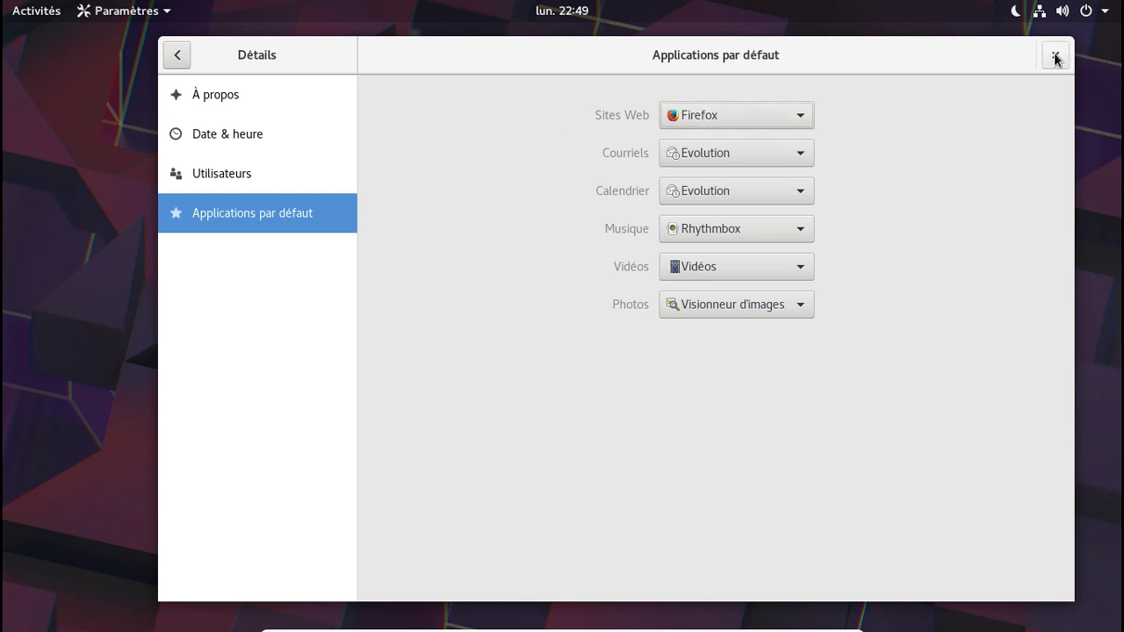
left_click(1056, 55)
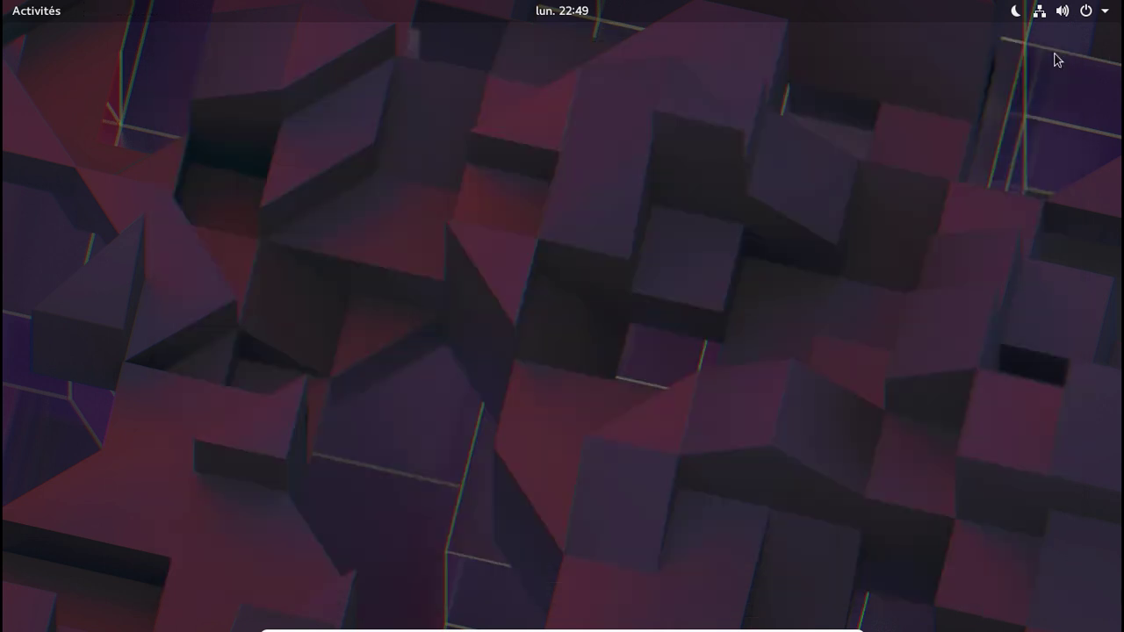
- Browse the installed applications, launch LibreOffice Writer to view its blank document, and close it
left_click(51, 17)
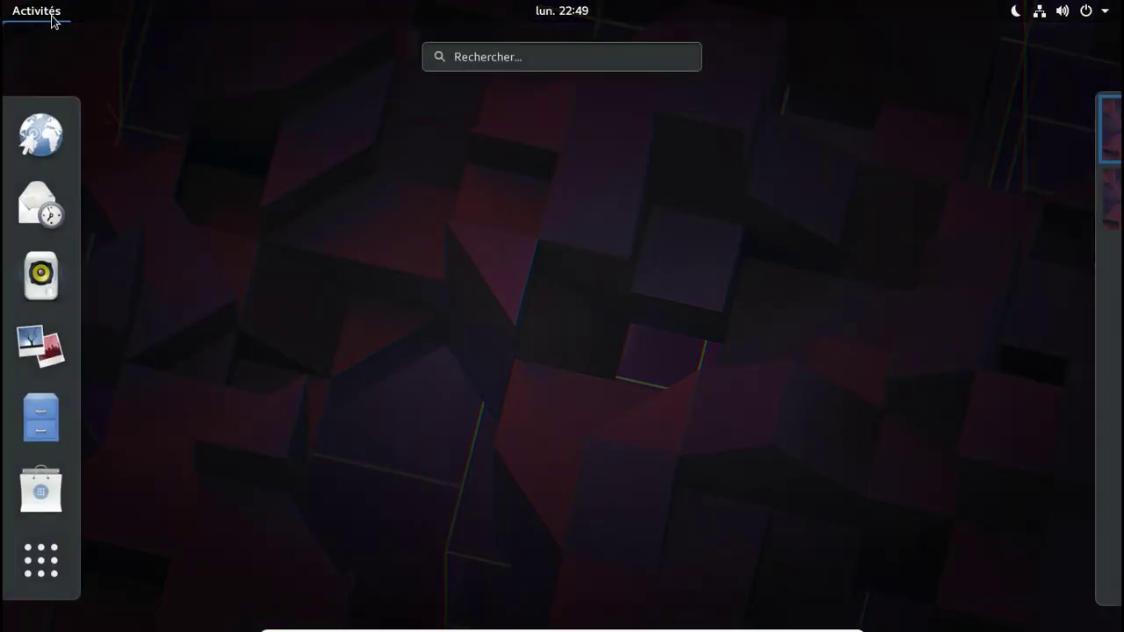
left_click(52, 569)
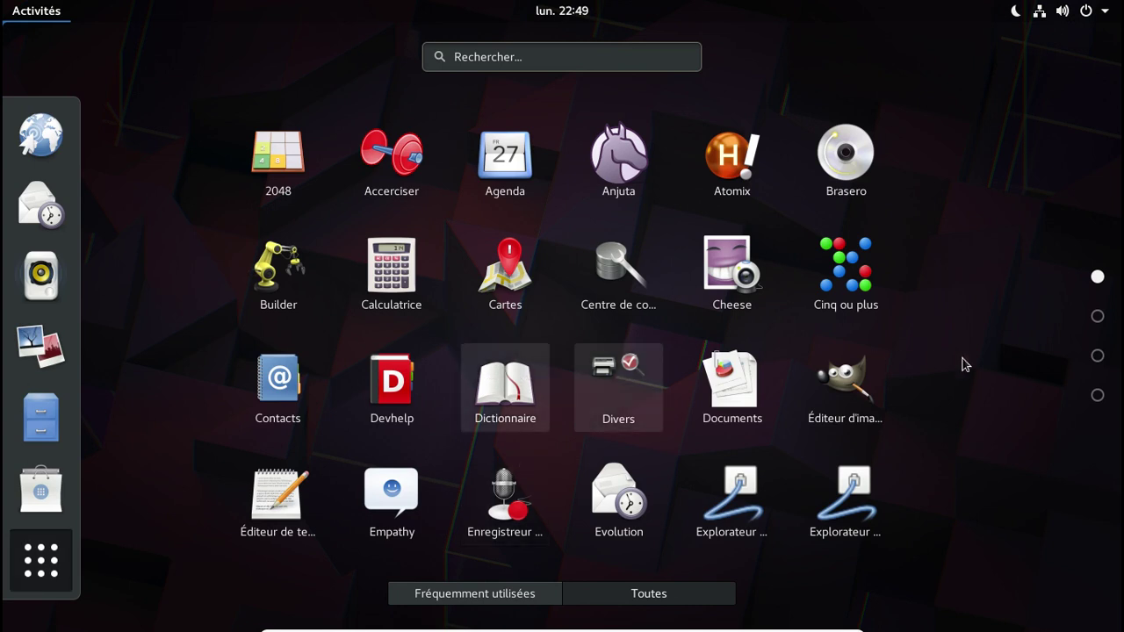
left_click(1097, 321)
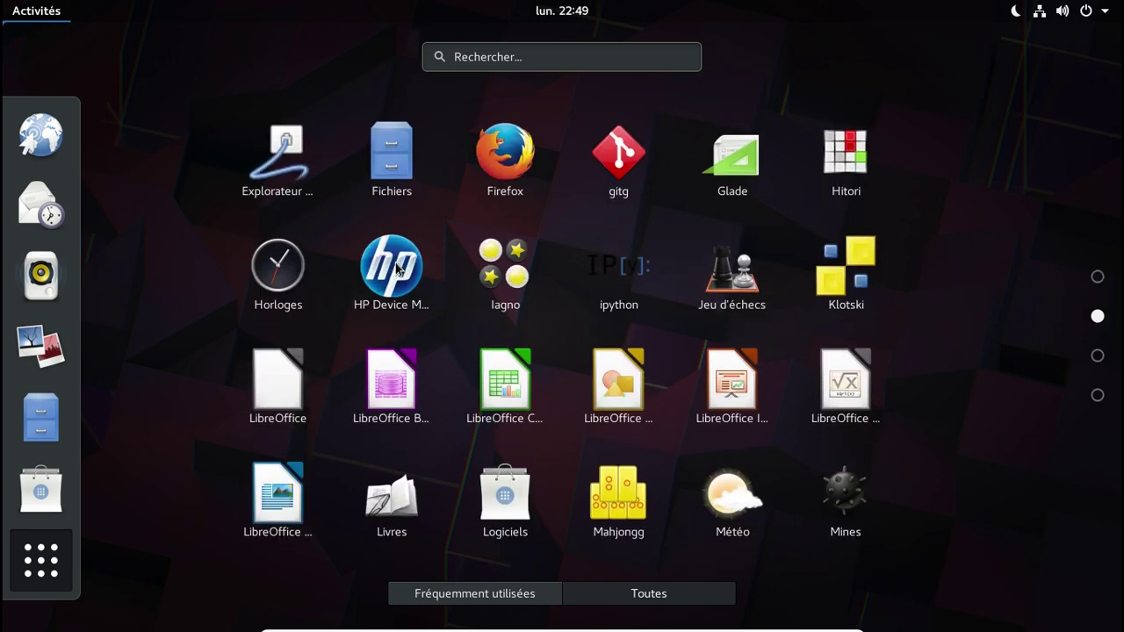
left_click(297, 490)
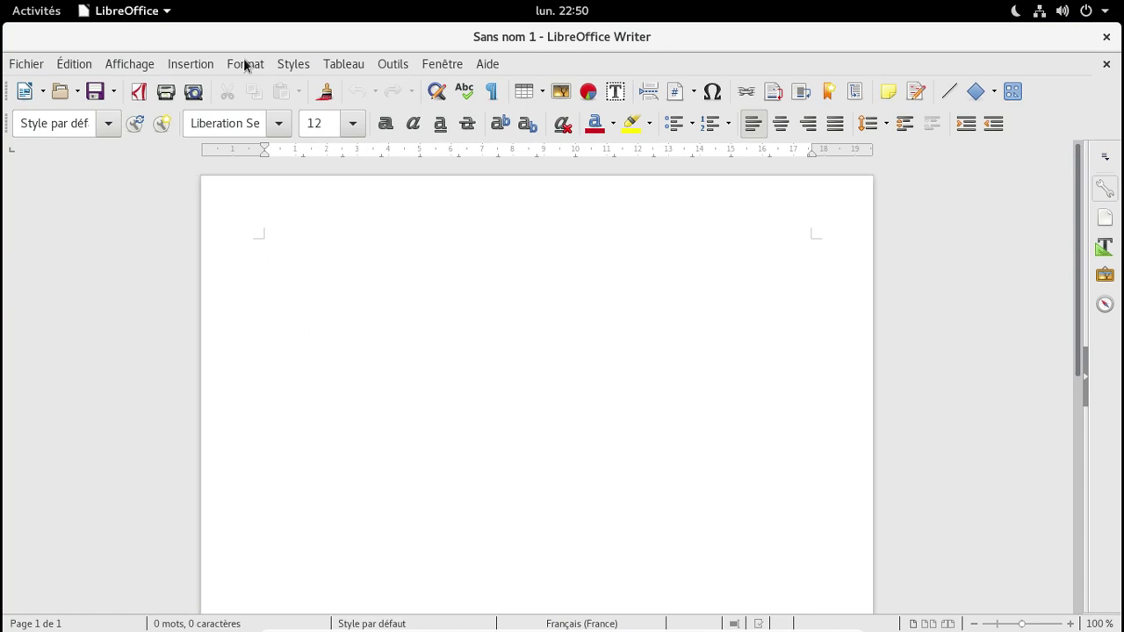
left_click(1107, 39)
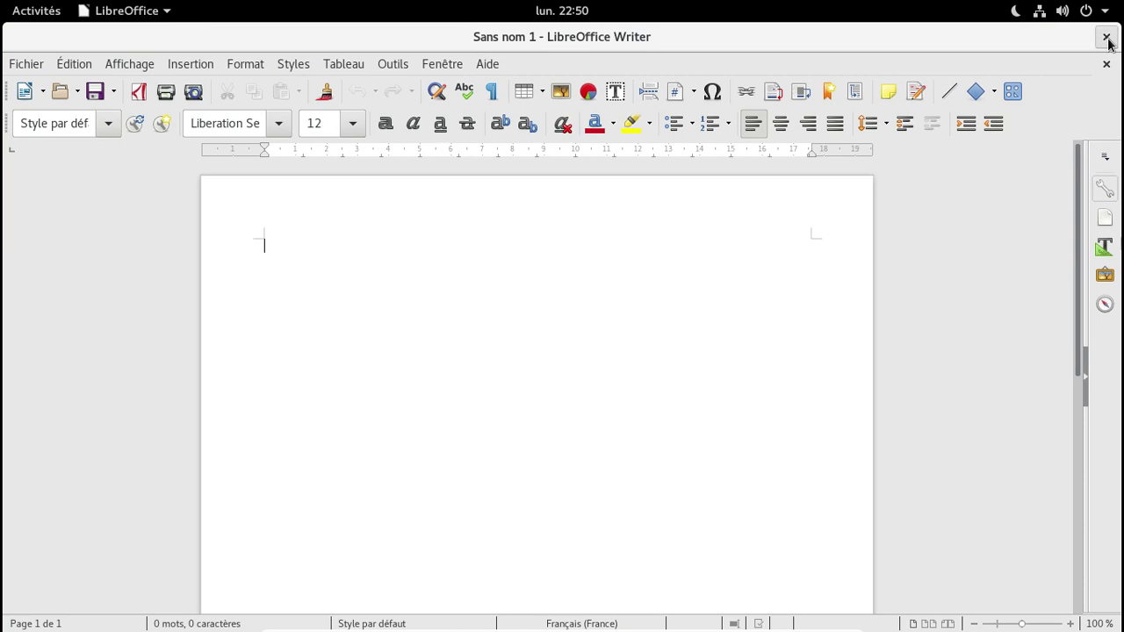
- Search the activities overview for "tweak" and open Ajustements
left_click(34, 11)
left_click(41, 559)
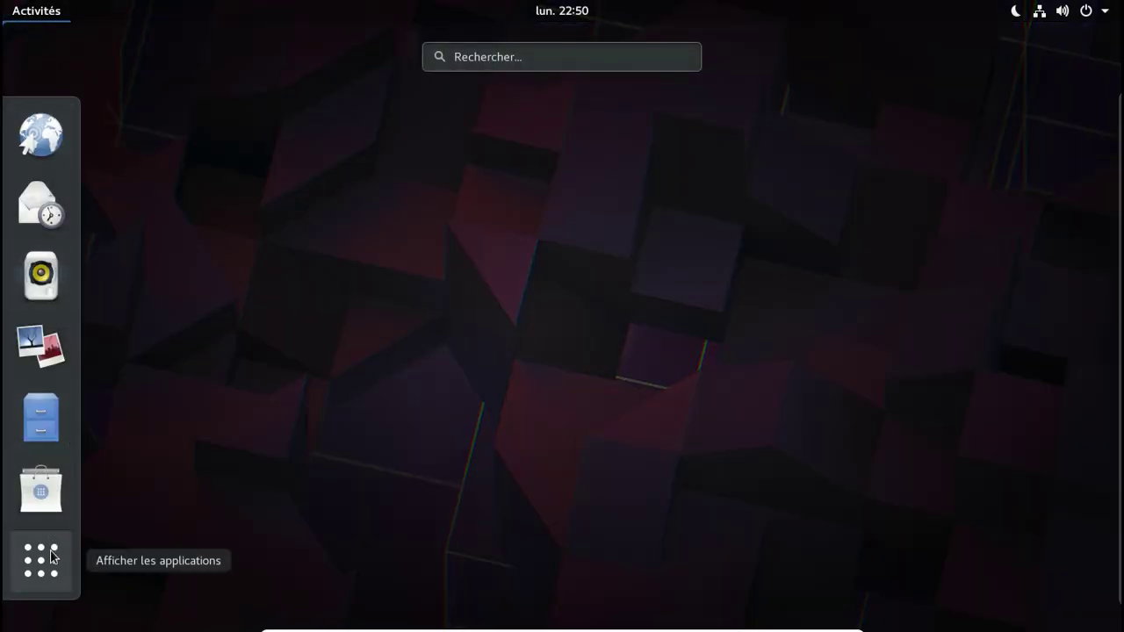
left_click(545, 59)
type("tweak")
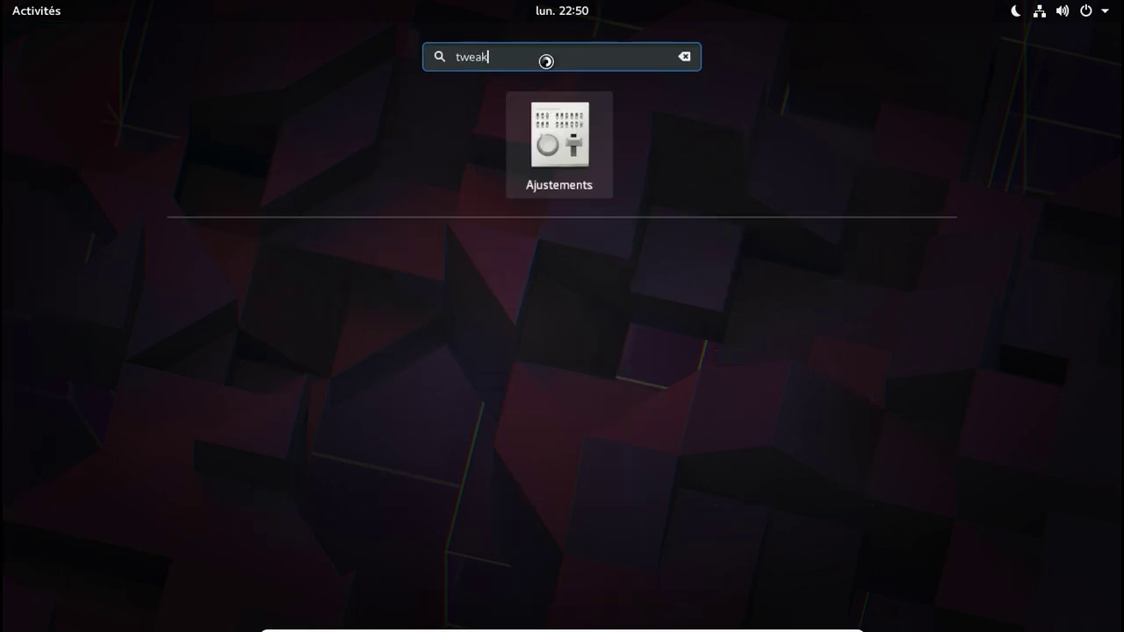
key("Return")
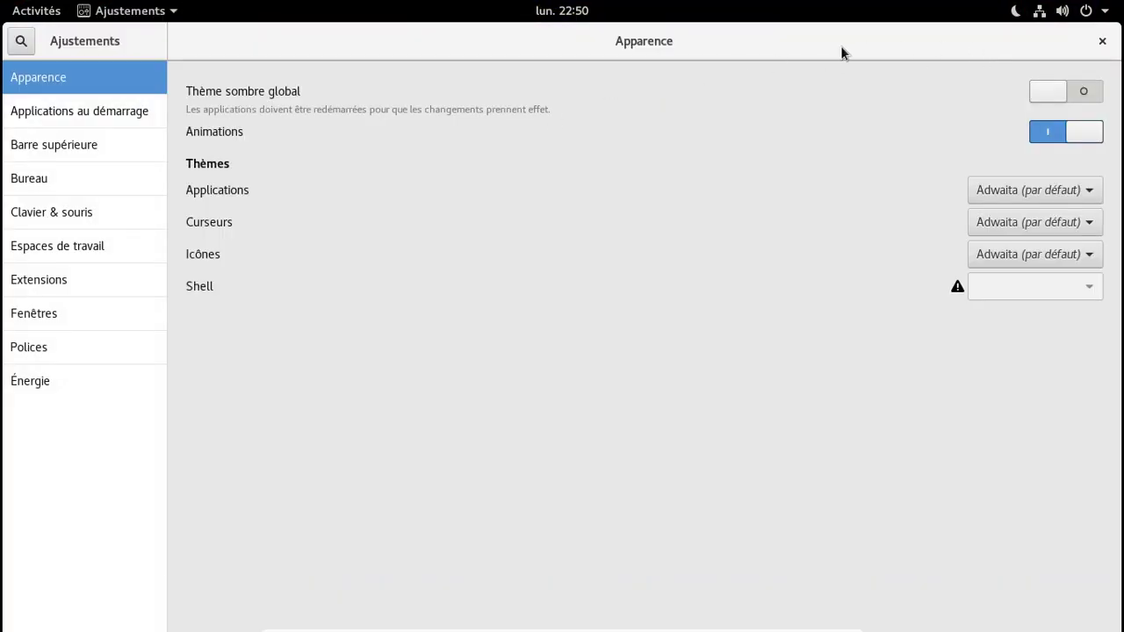
- View Applications au démarrage, then in Barre supérieure try the battery percentage option and enable the clock's Date display
left_click(109, 116)
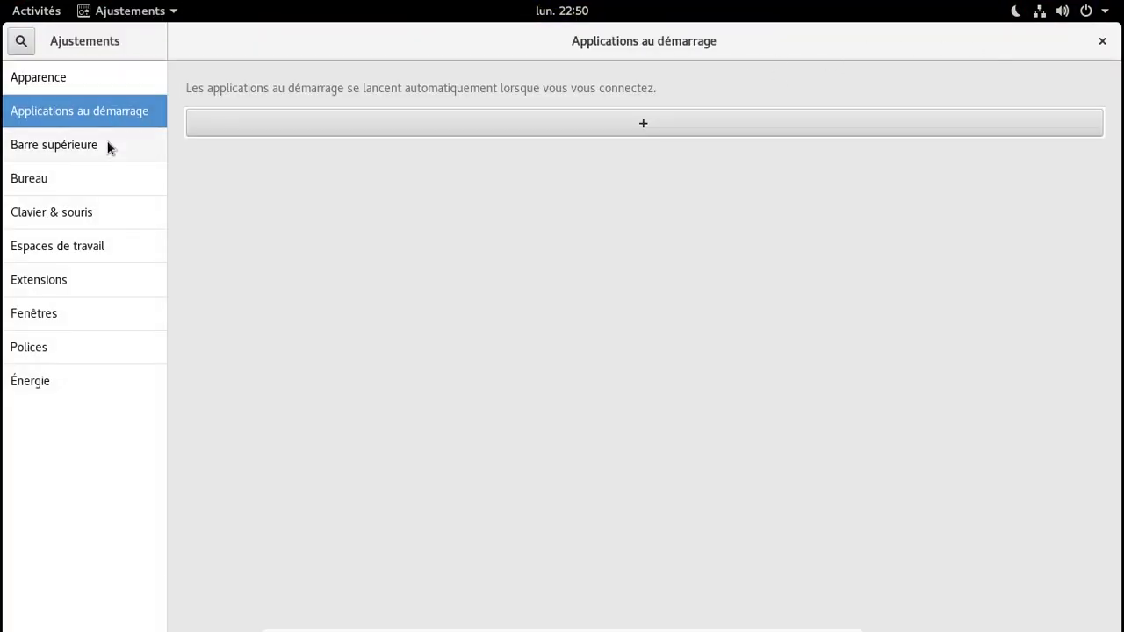
left_click(108, 144)
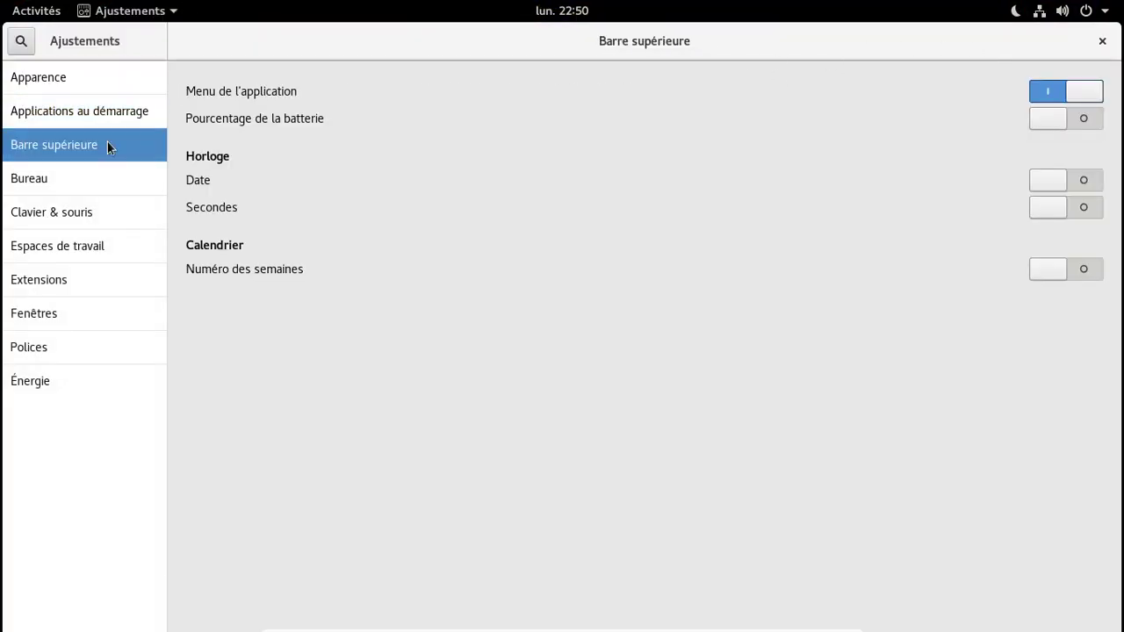
left_click(1040, 125)
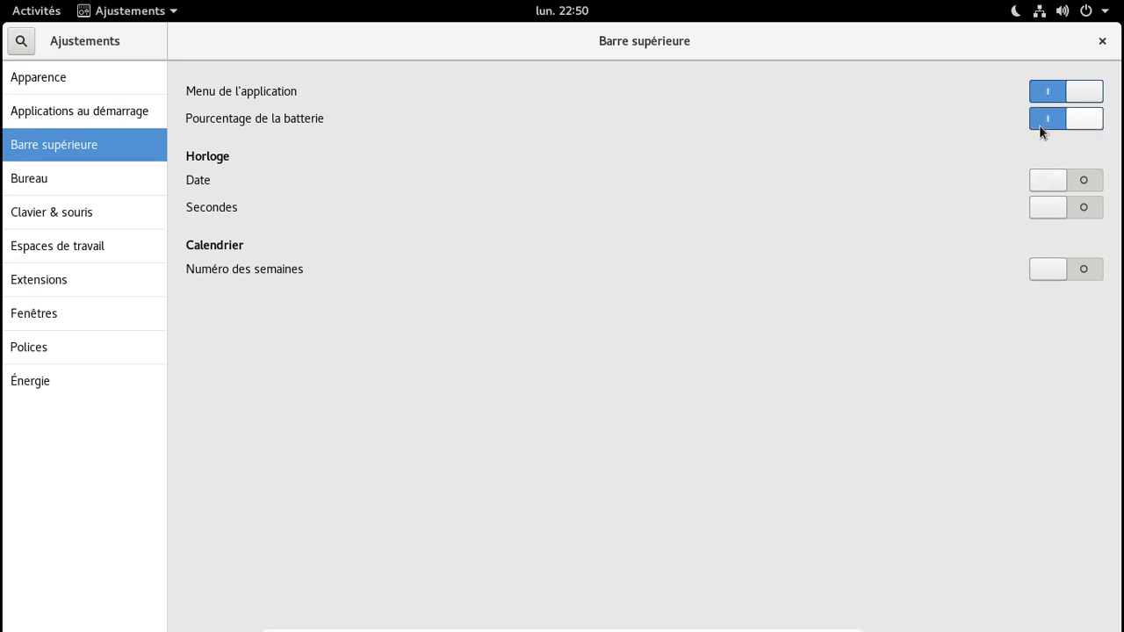
left_click(1078, 118)
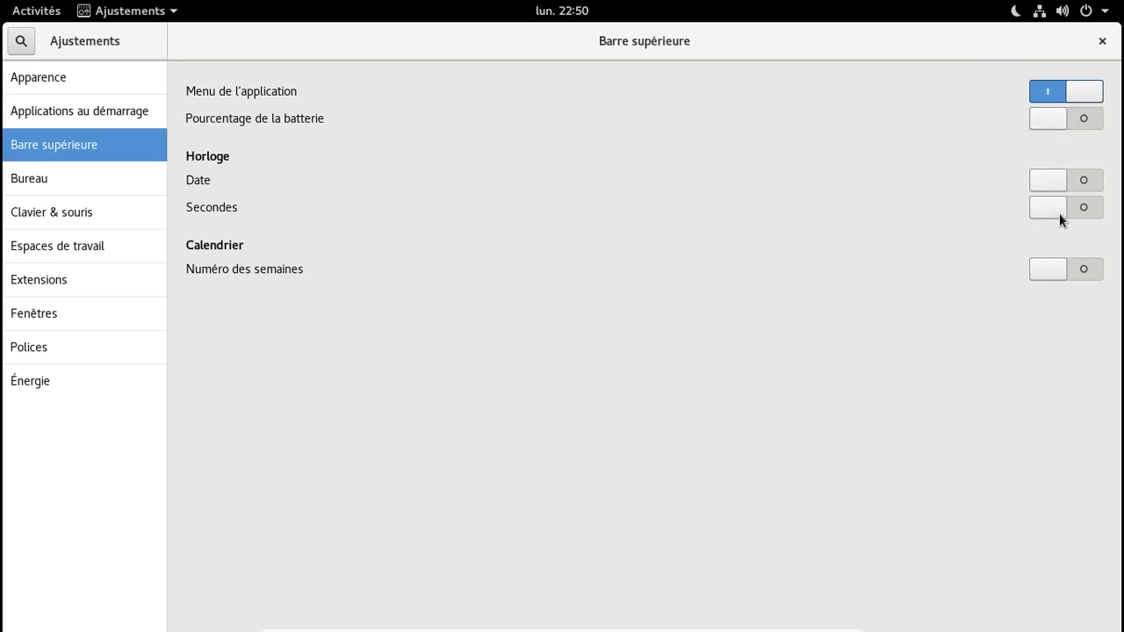
left_click(1050, 180)
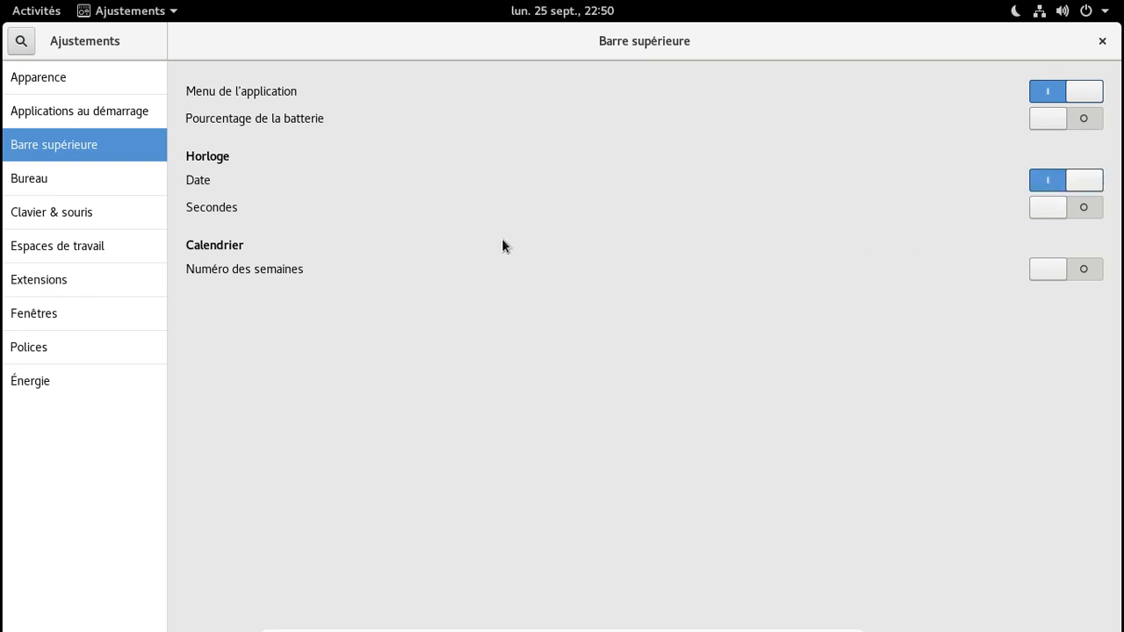
- Review the Bureau, Clavier & souris and Espaces de travail pages and browse the list of available shell extensions
left_click(45, 176)
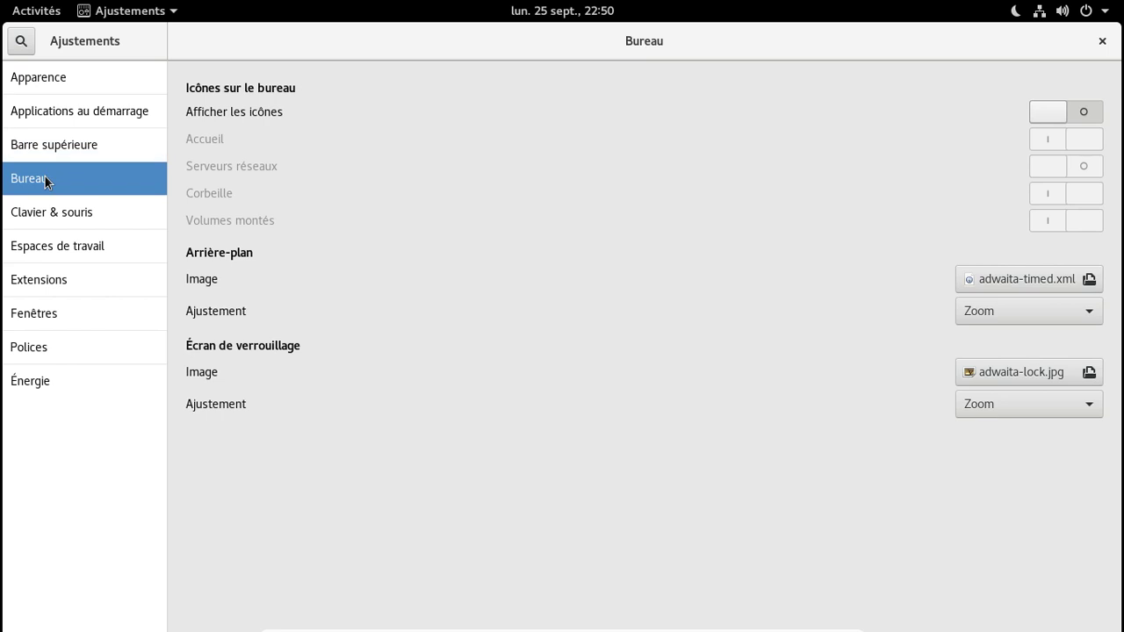
left_click(29, 220)
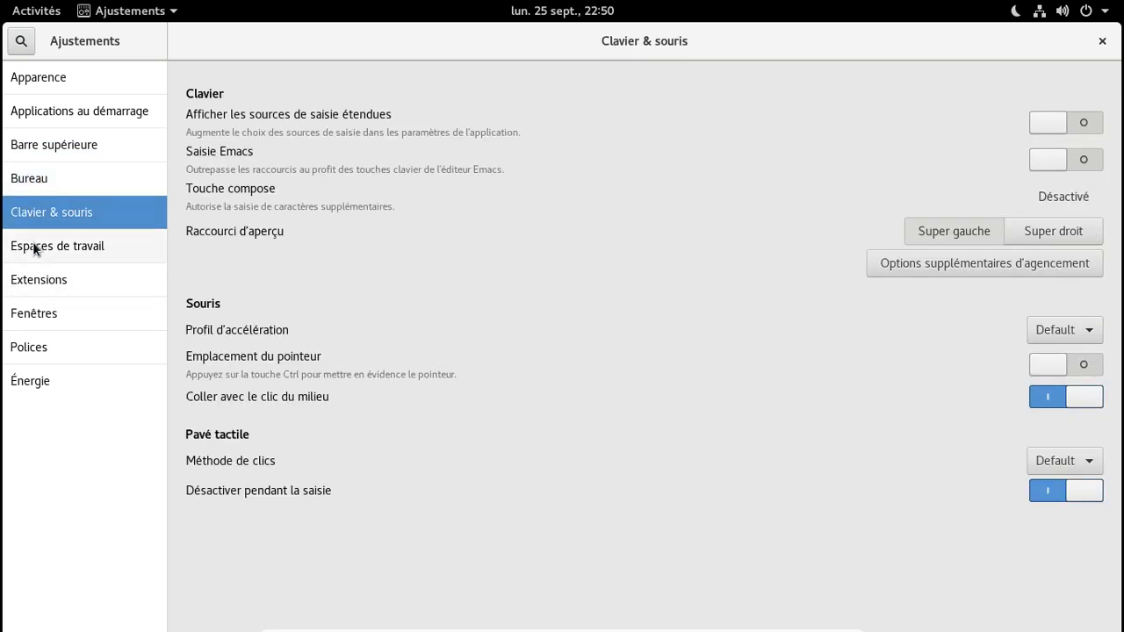
left_click(40, 258)
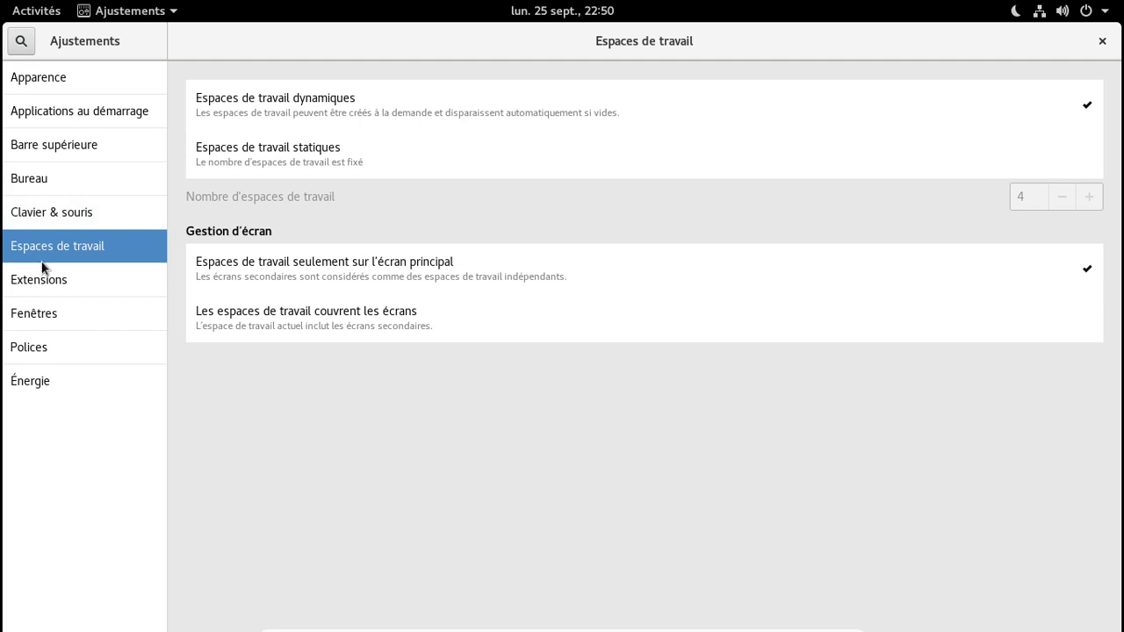
left_click(42, 273)
scroll(555, 88, "down", 5)
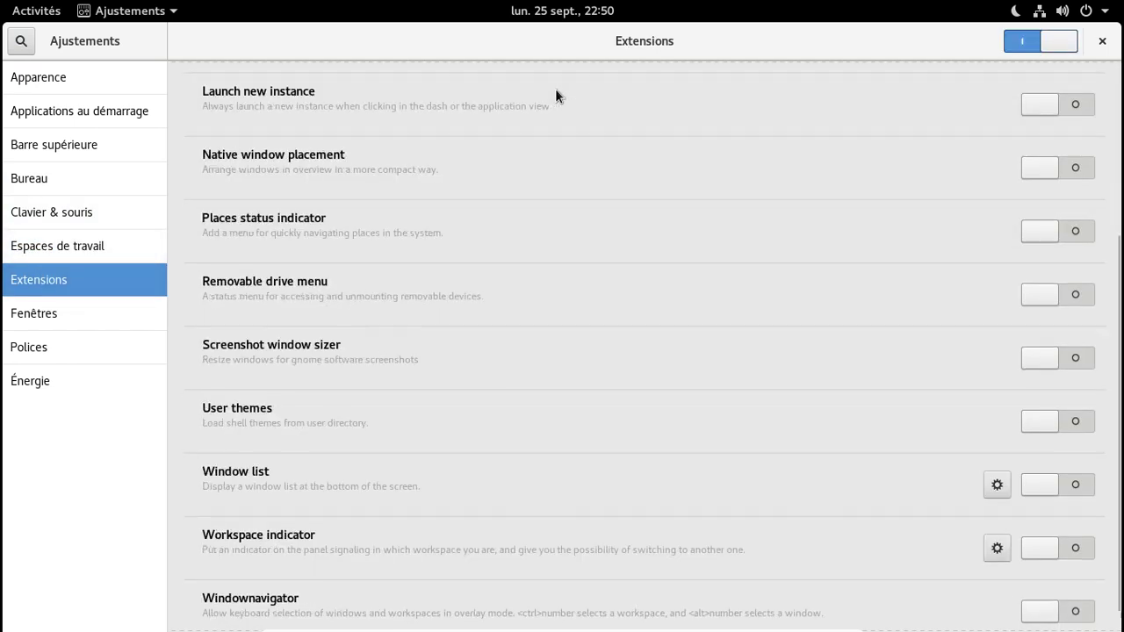
scroll(555, 89, "up", 3)
scroll(555, 95, "up", 1)
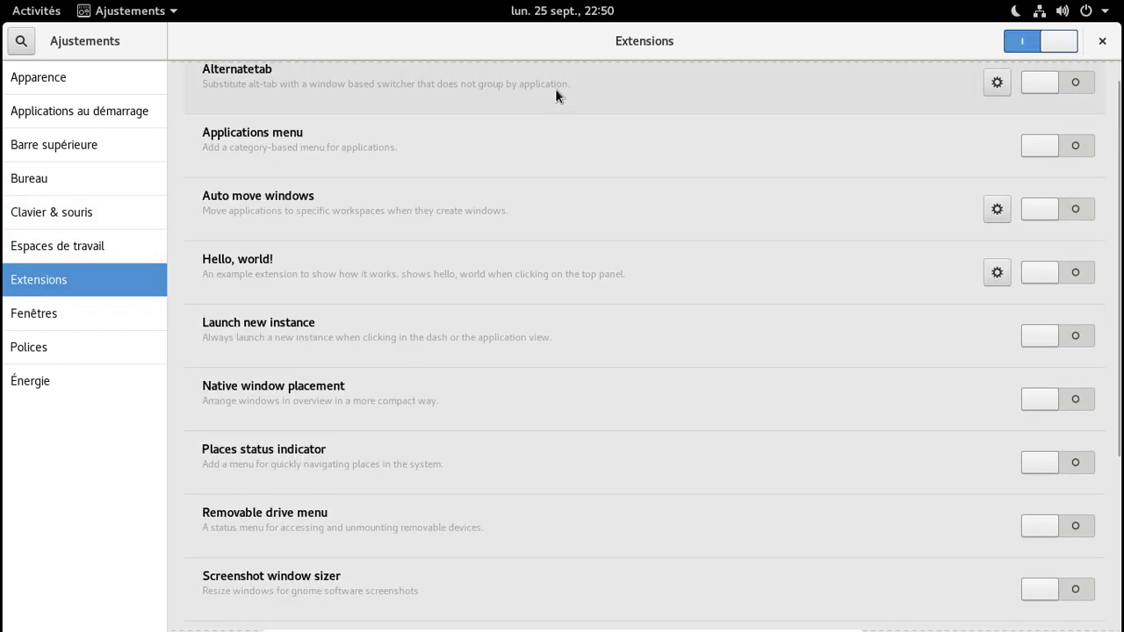
- Enable the Maximiser and Minimiser title bar buttons in the Fenêtres settings
left_click(89, 312)
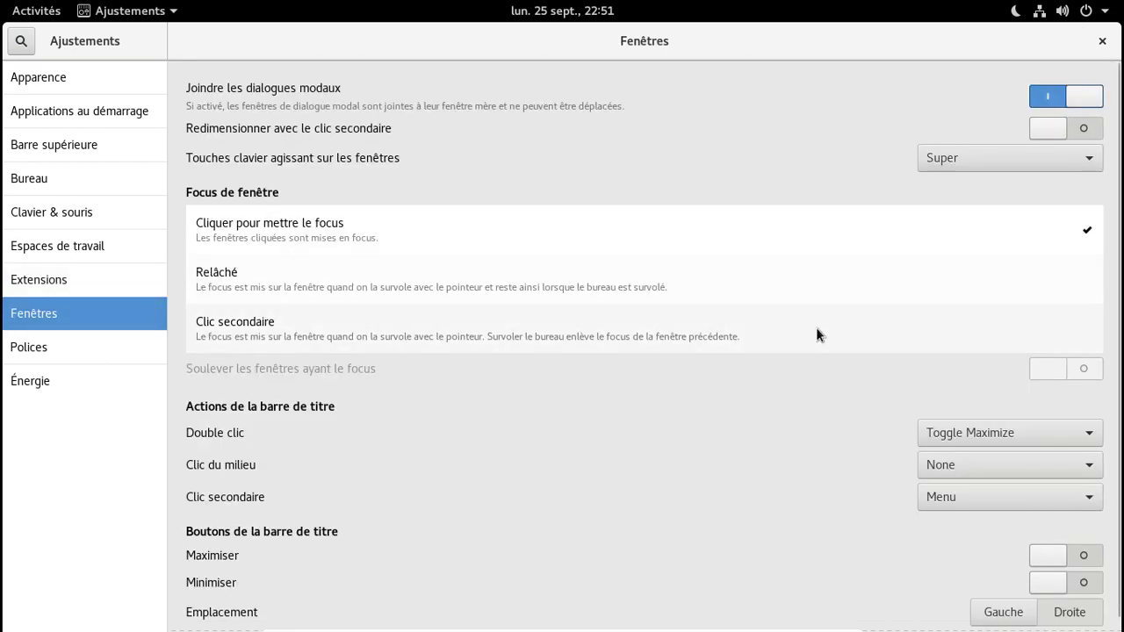
scroll(903, 427, "down", 1)
left_click(1057, 543)
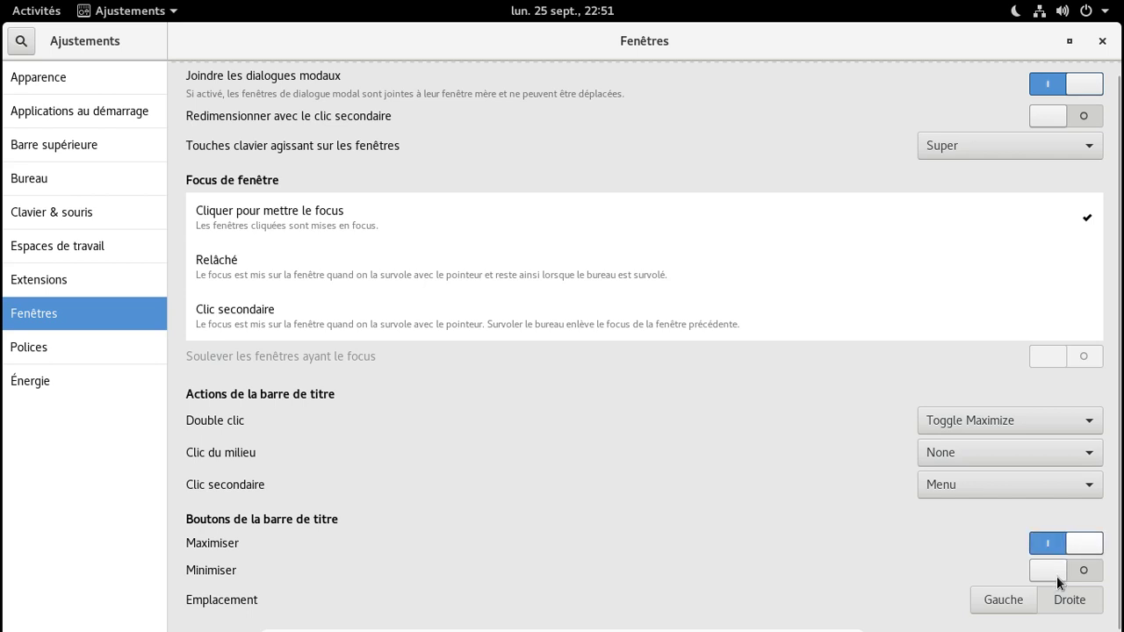
left_click(1056, 571)
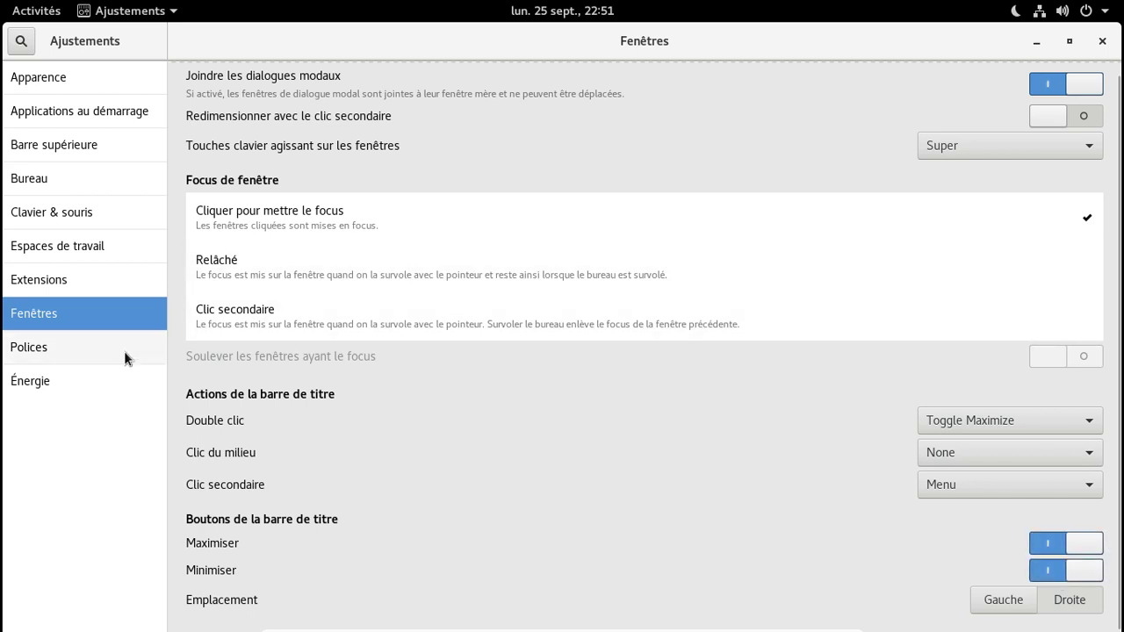
- View the Polices and Énergie pages and close Ajustements
left_click(121, 353)
left_click(106, 386)
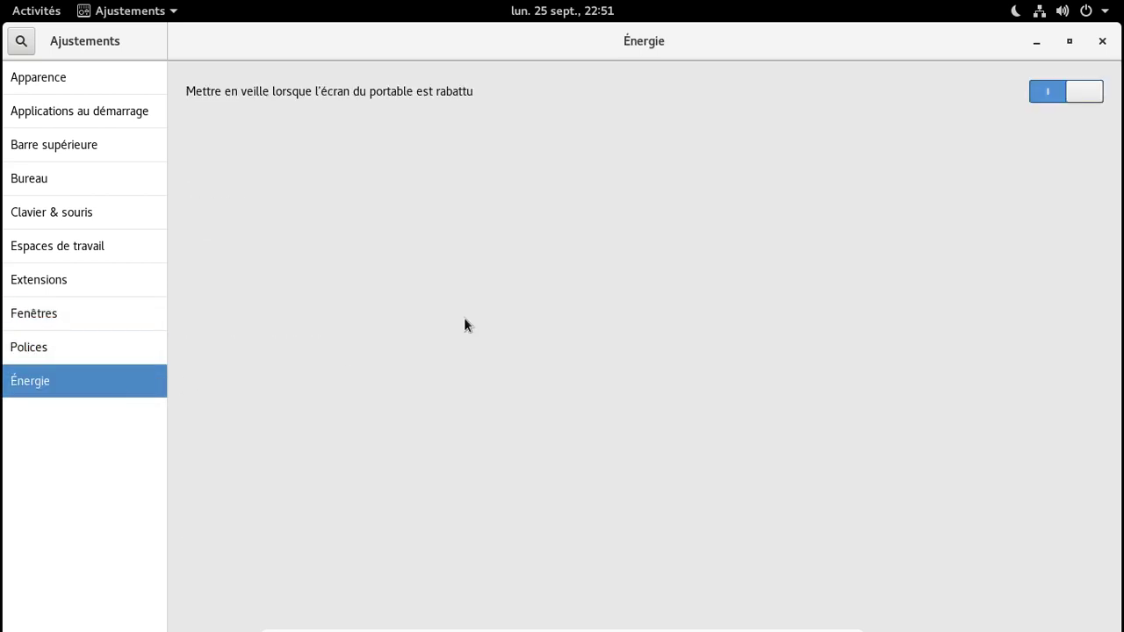
left_click(1108, 43)
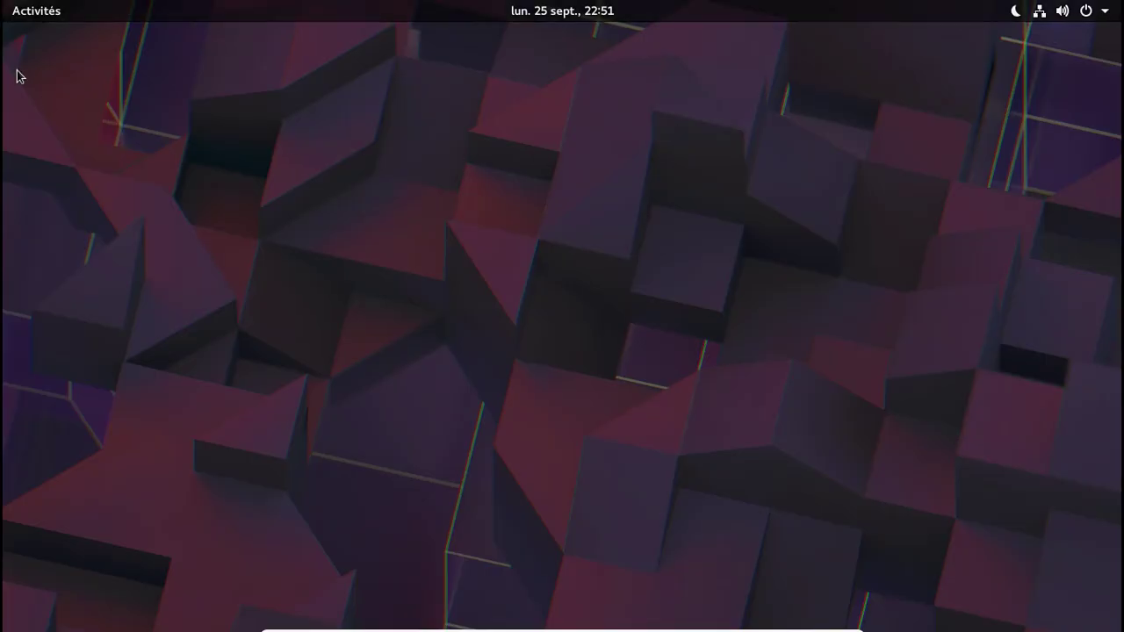
- Open the Fichiers file manager from the activities overview
left_click(19, 13)
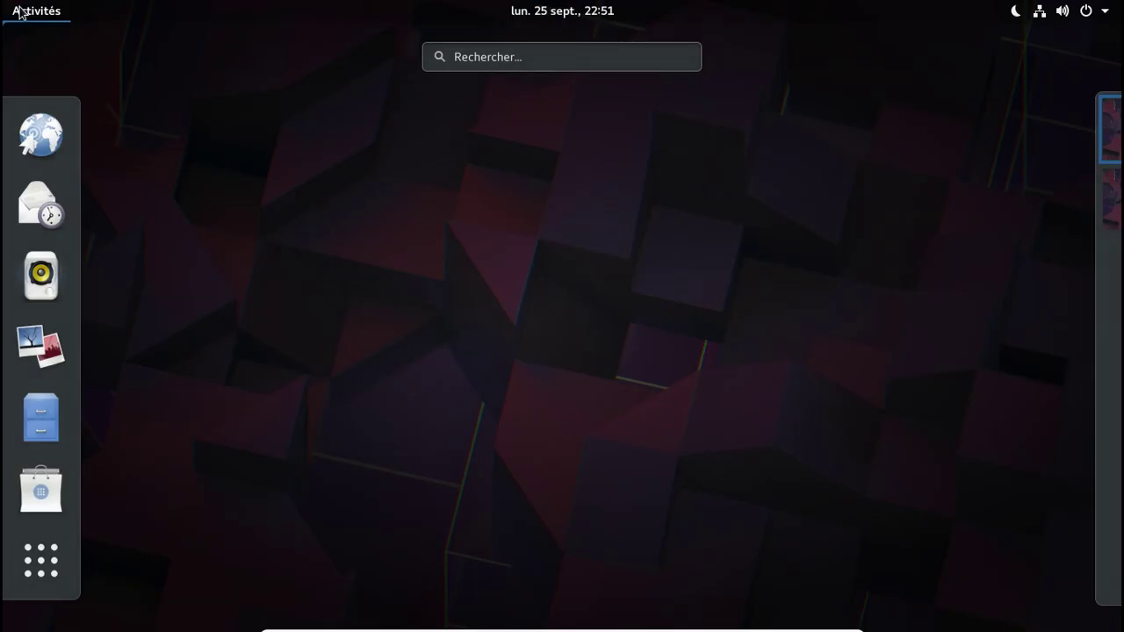
left_click(44, 418)
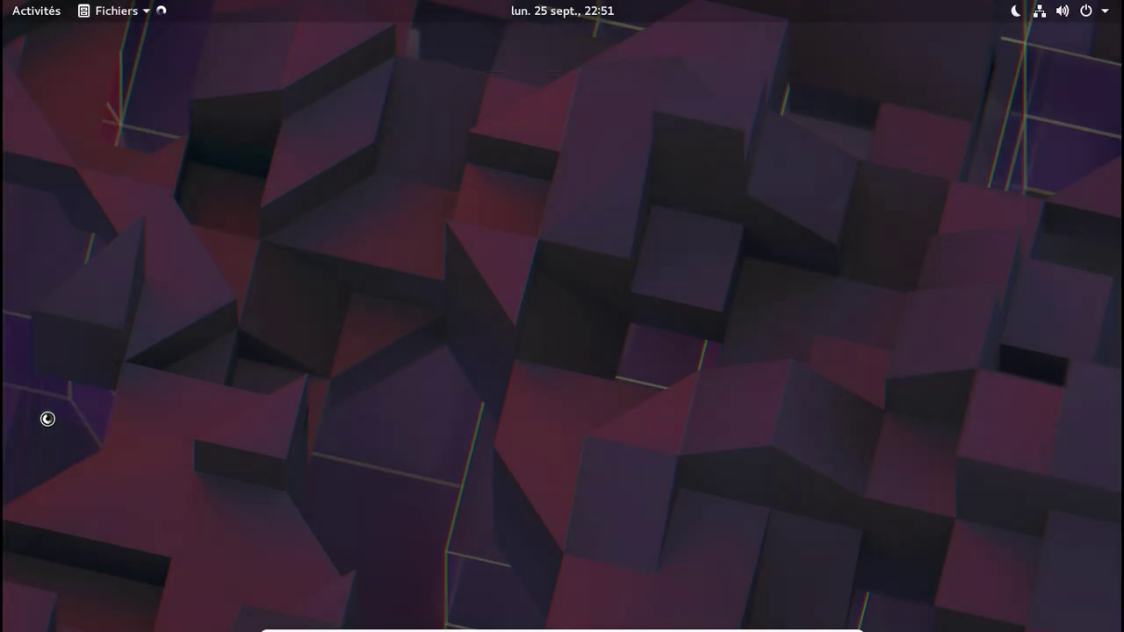